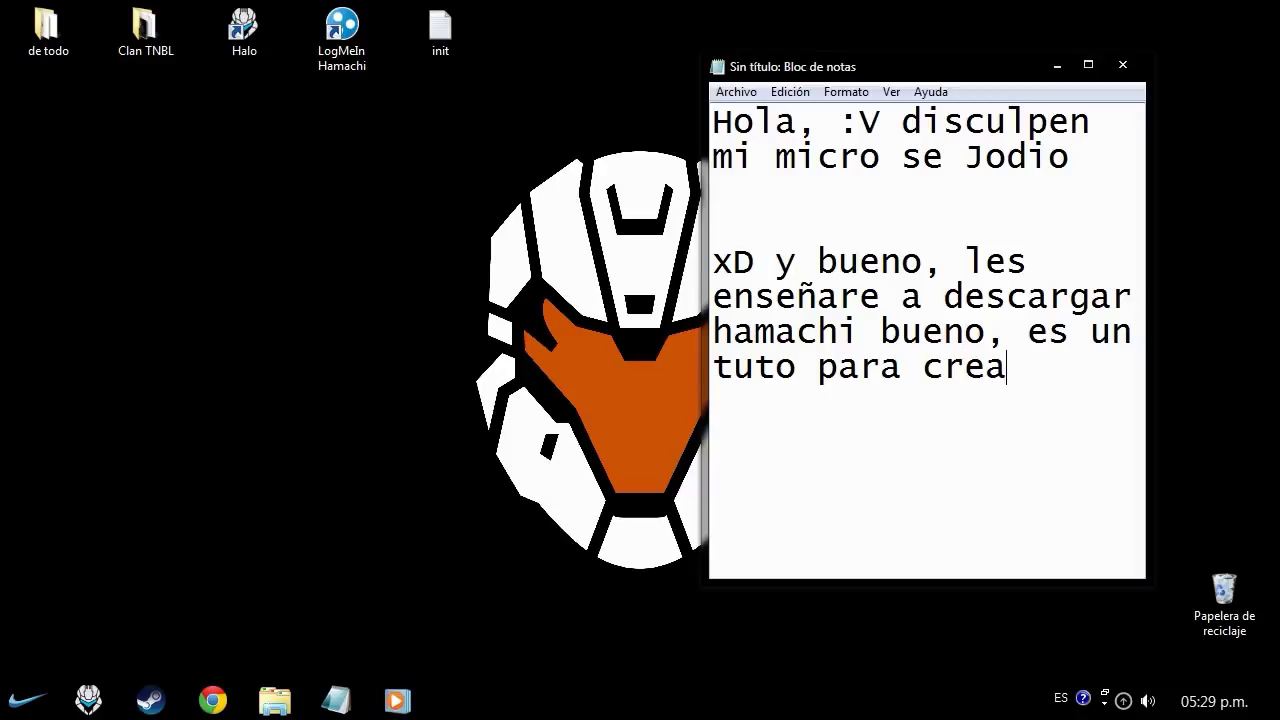
- Finish the intro note about a Halo CE Hamachi server, ending 'en la descrip estara el link del Hamachi'
type("halo ce hamach")
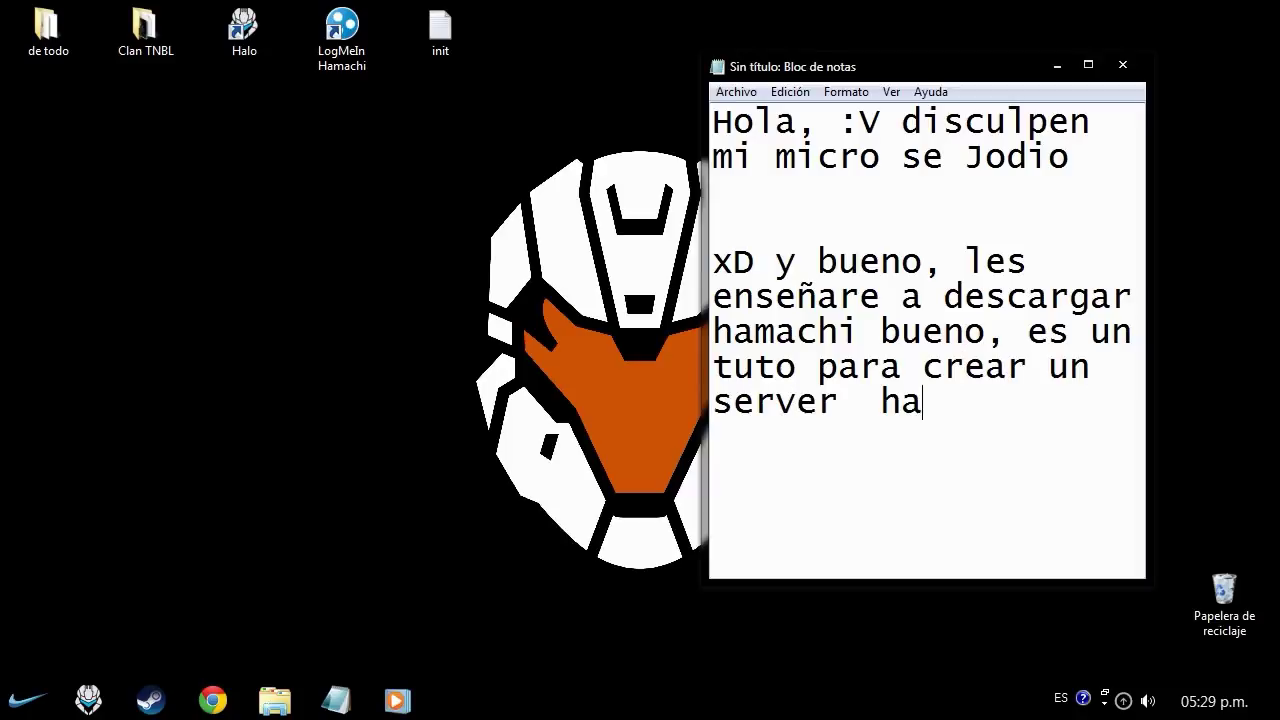
type("i ")
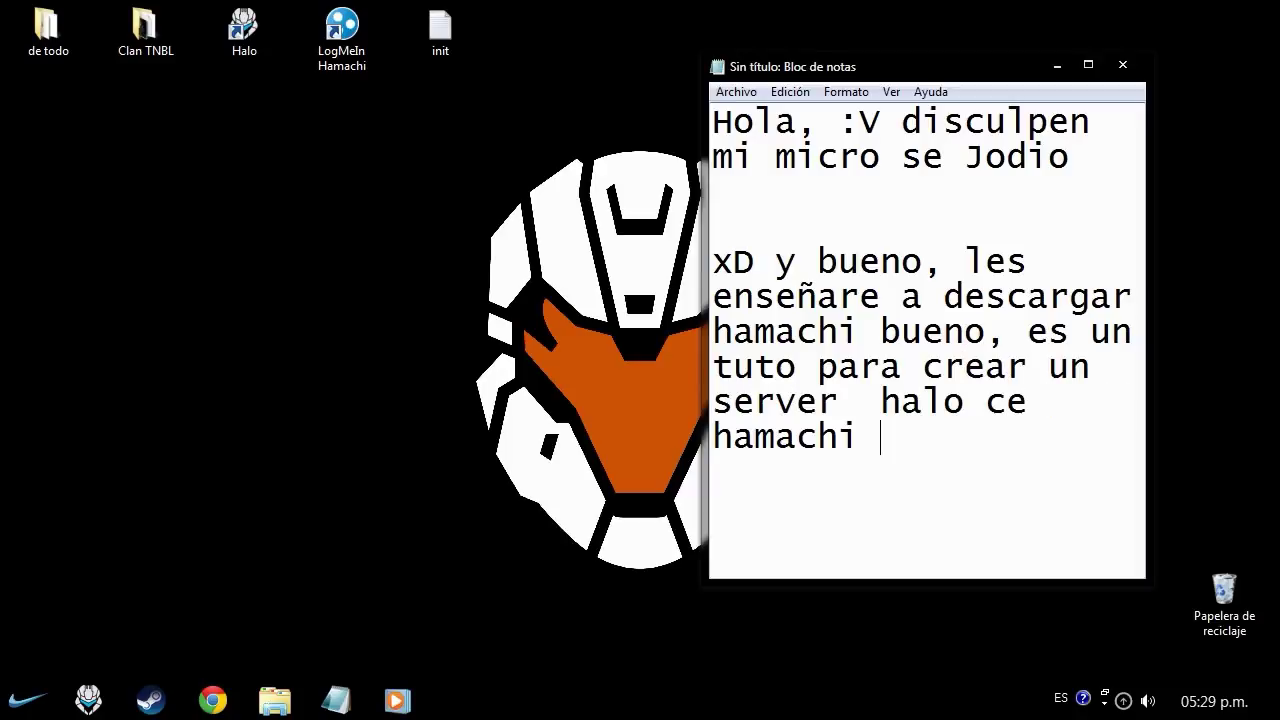
type(", y a parte,")
key("Return")
key("Return")
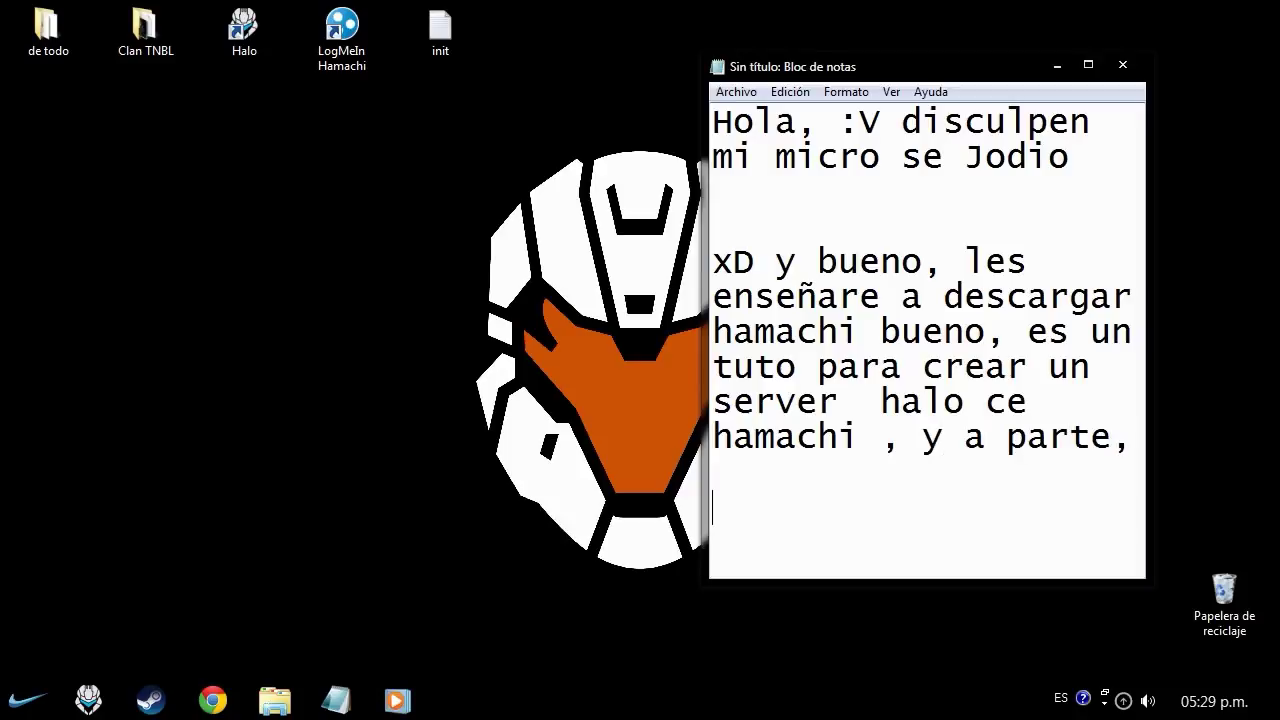
type("para que sepa")
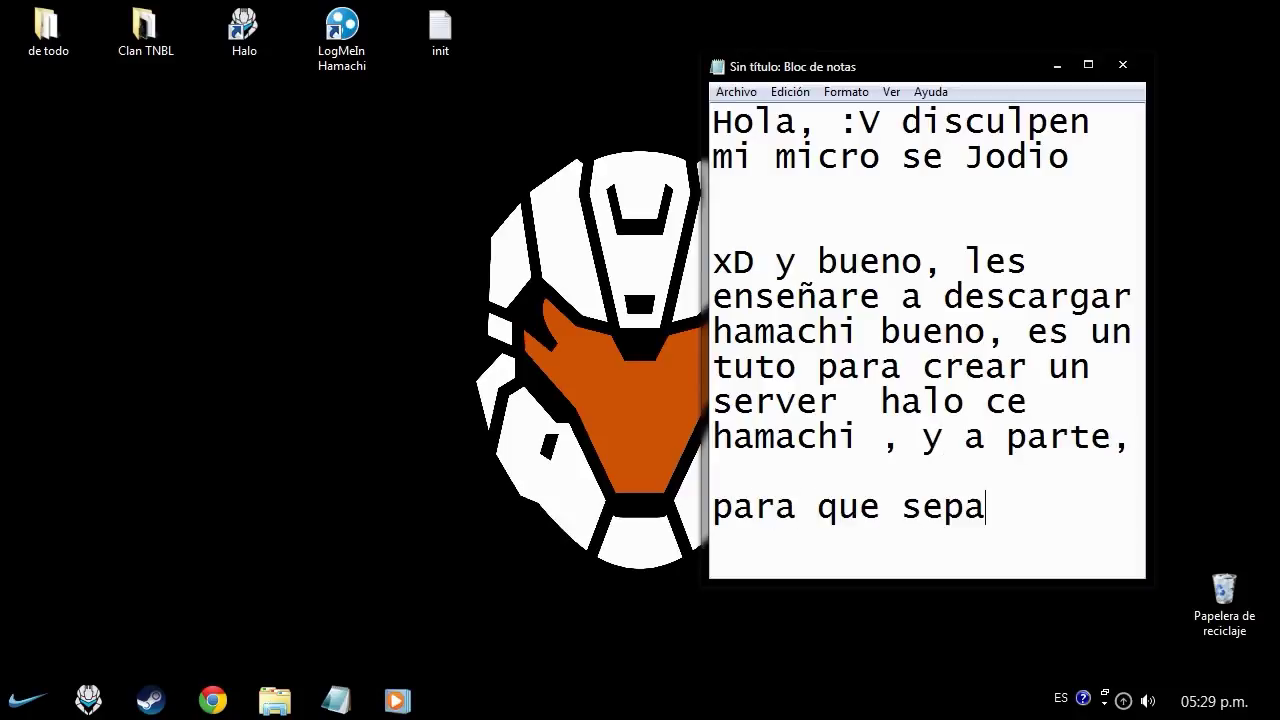
type("s como se entra")
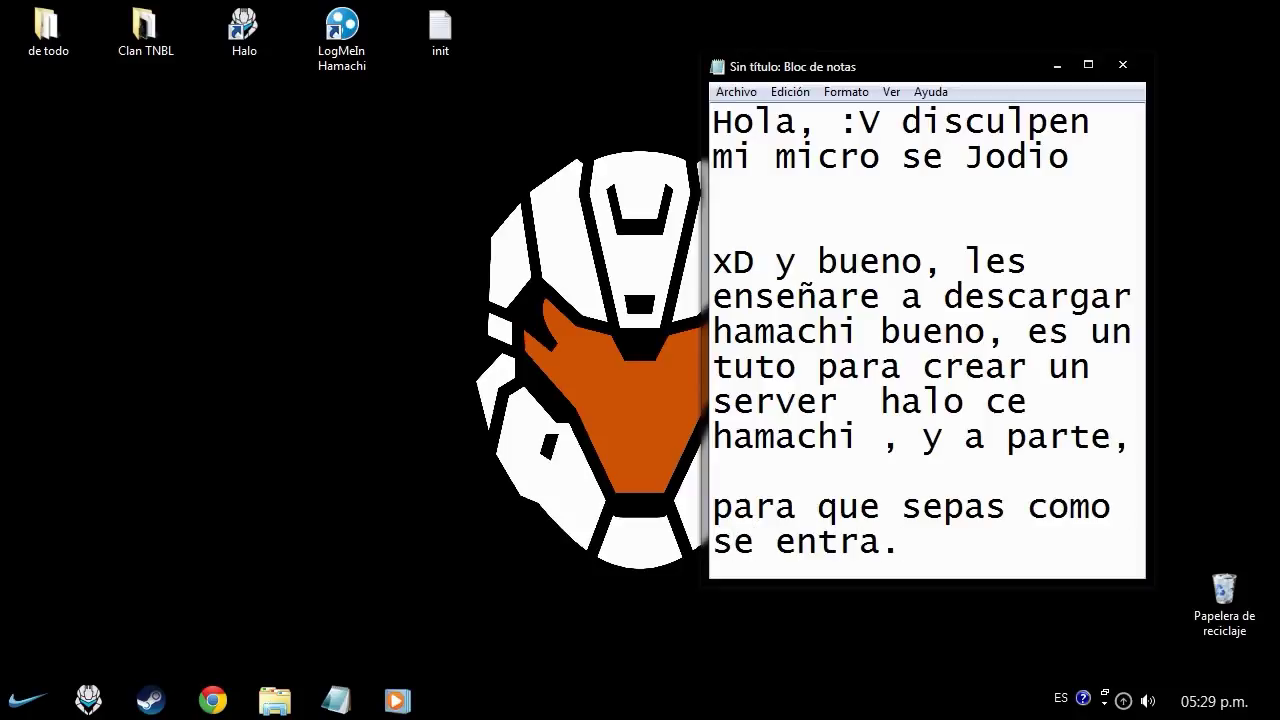
type(".")
key("Return")
key("Return")
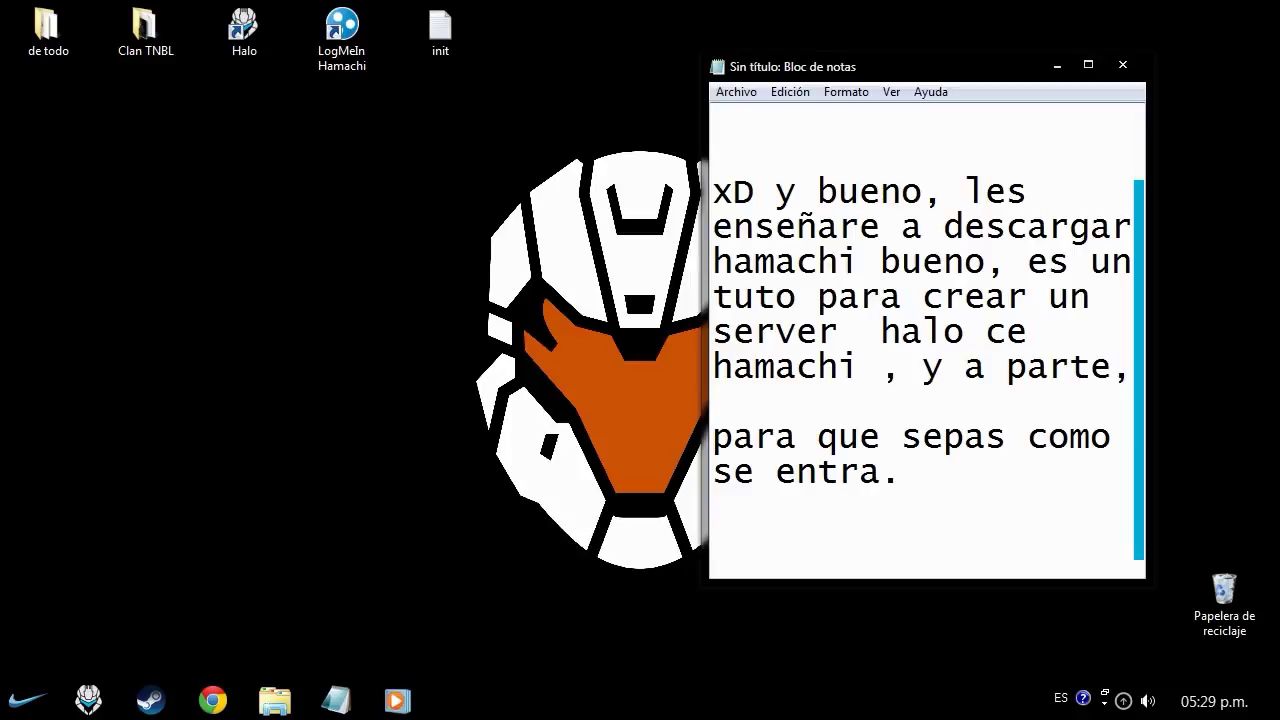
type("en la des")
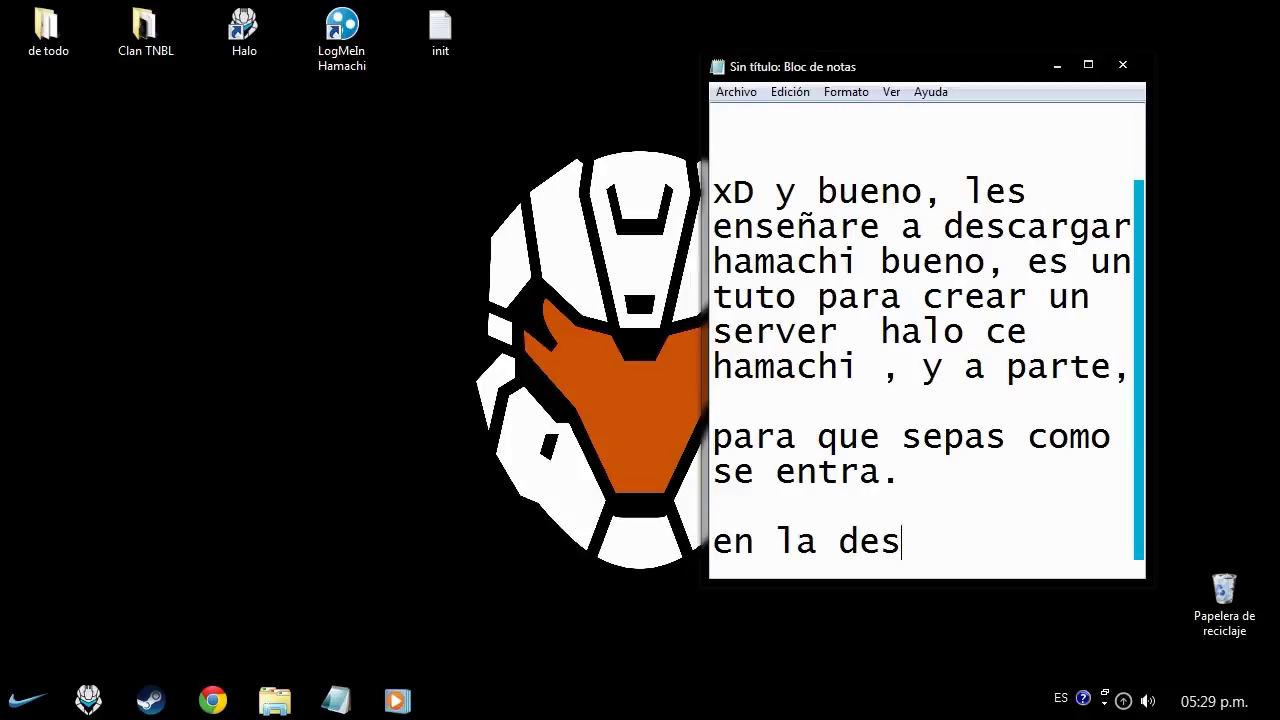
type("crip e")
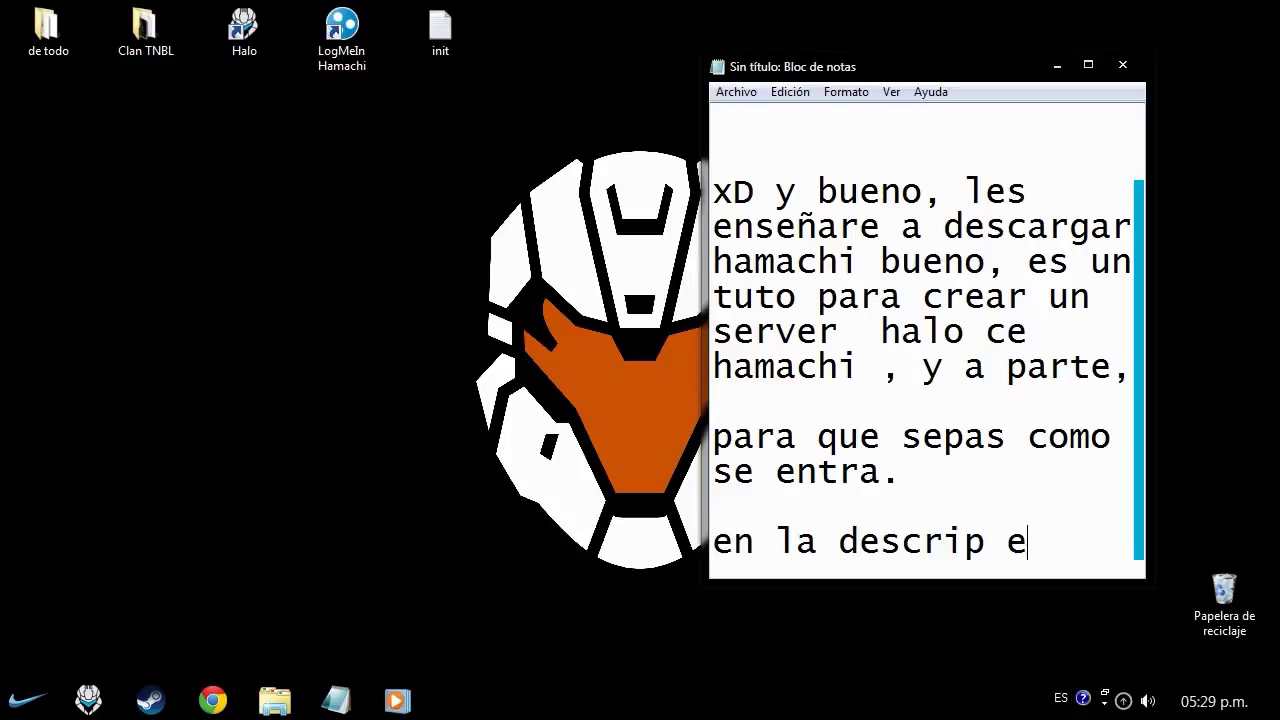
type("stara el link ")
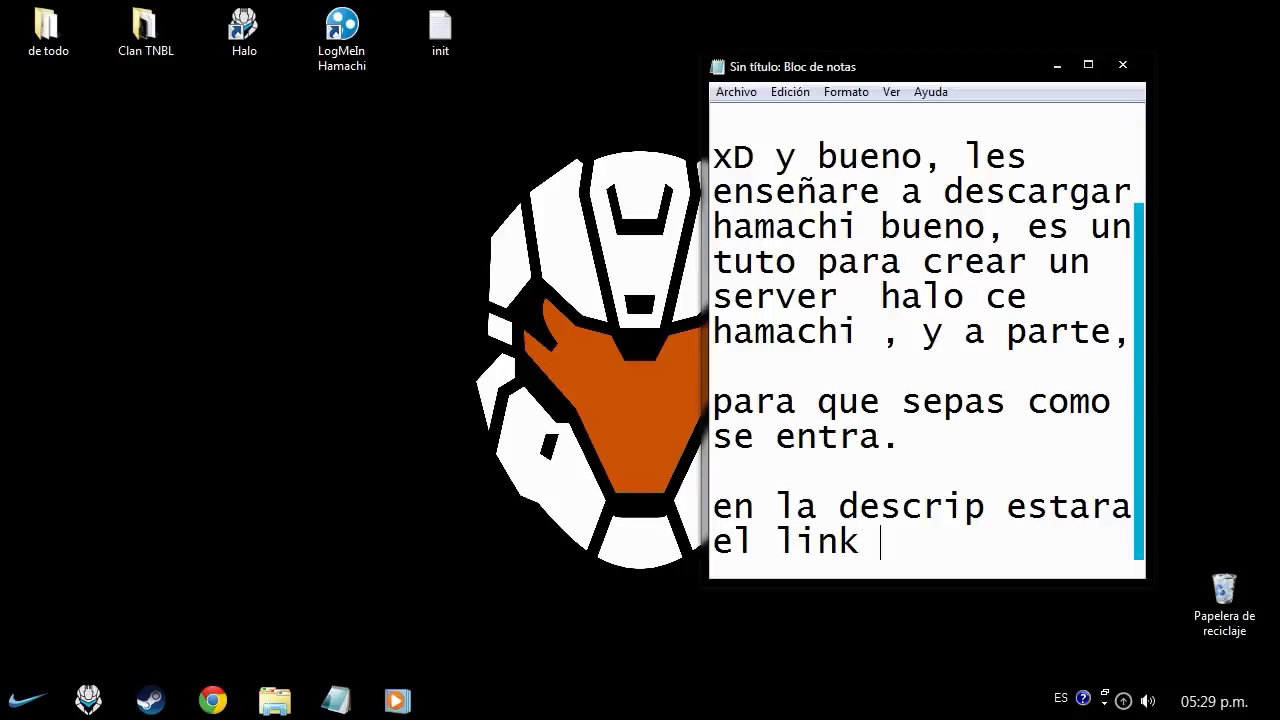
type("del Ham")
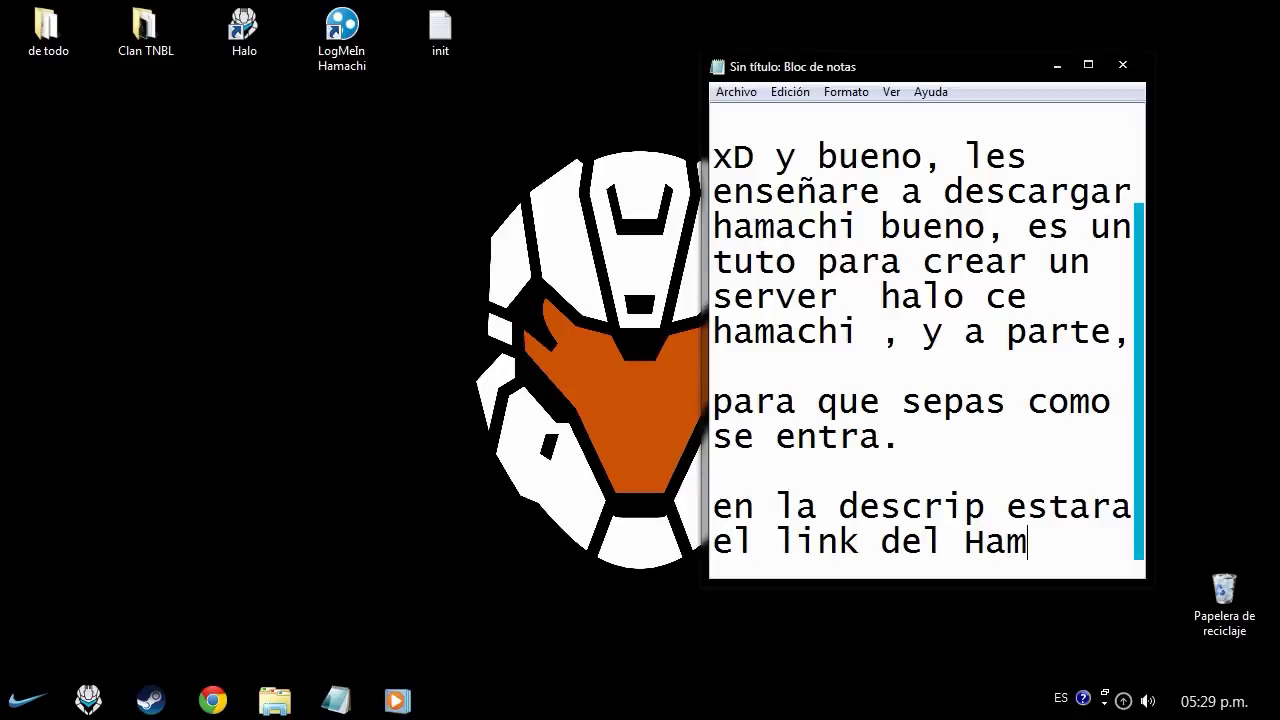
type("achi.")
- Show the Softonic LogMeIn Hamachi download page in Chrome, then return to the note
left_click(336, 700)
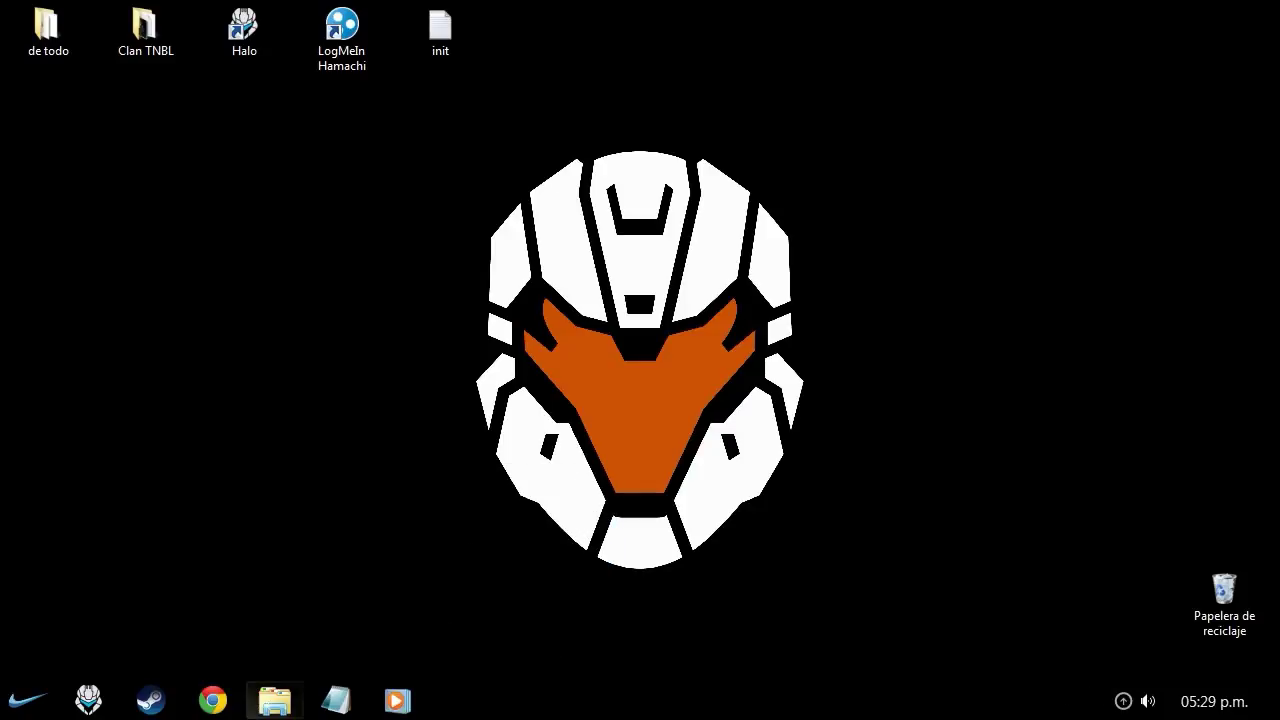
left_click(212, 700)
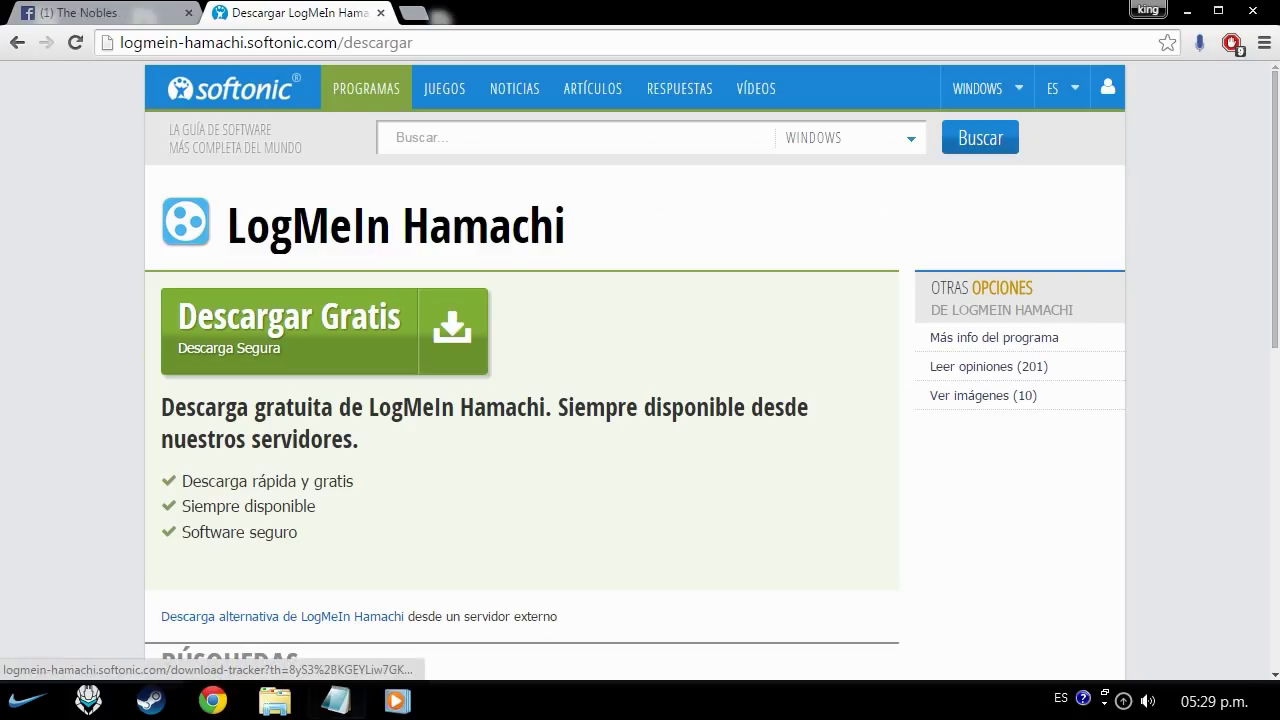
left_click(336, 700)
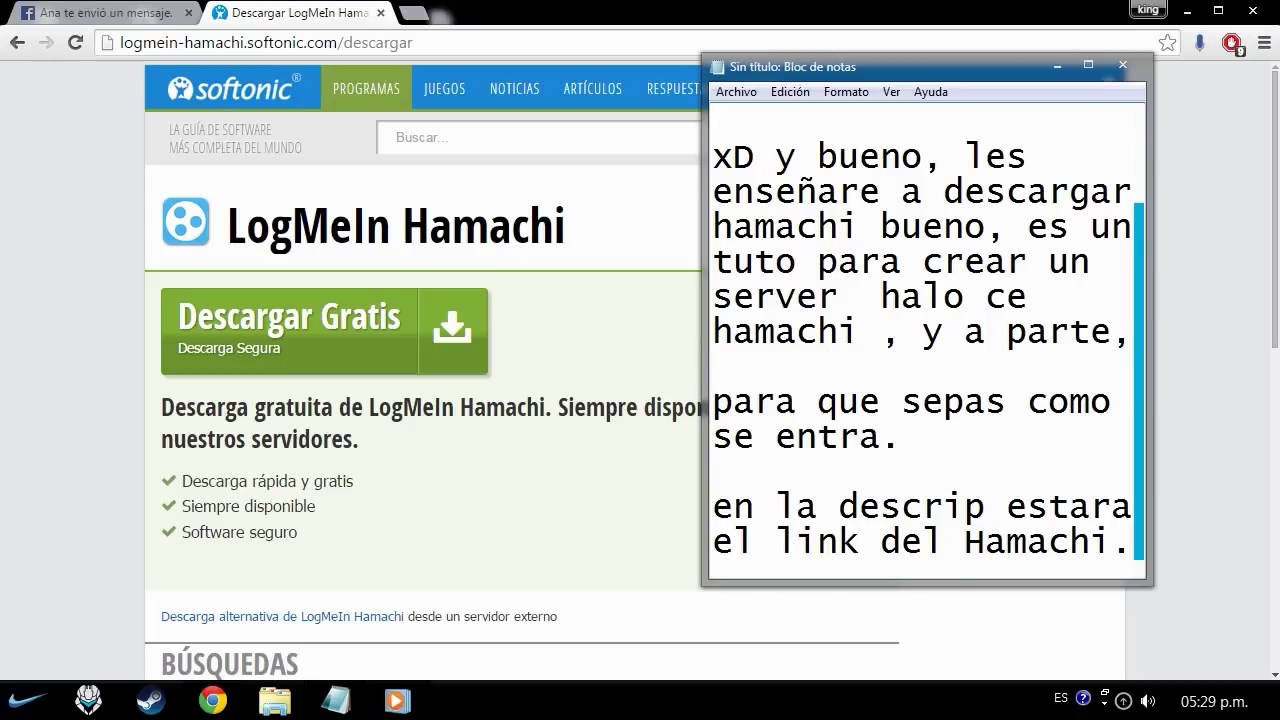
- Add 'Lo descargan' and 'pes ya lo tengo.' to the note, then show the desktop
key("Return")
key("Return")
type("Lo descargan")
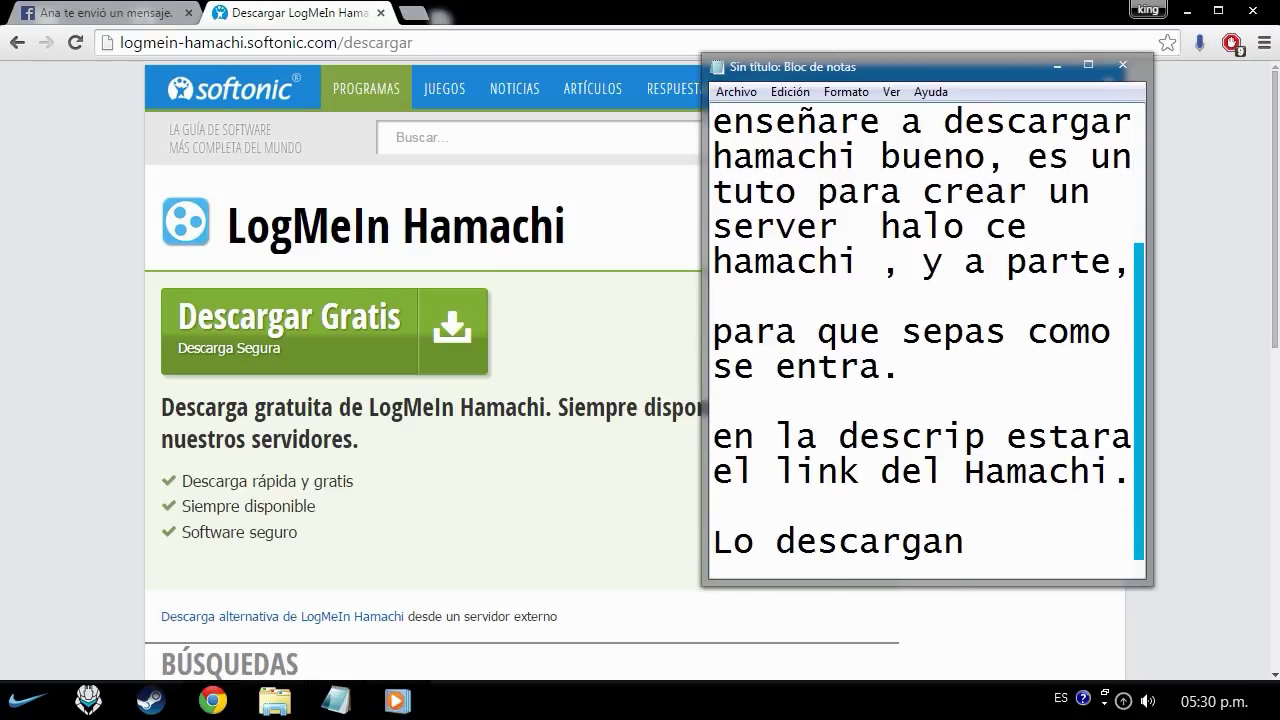
key("Return")
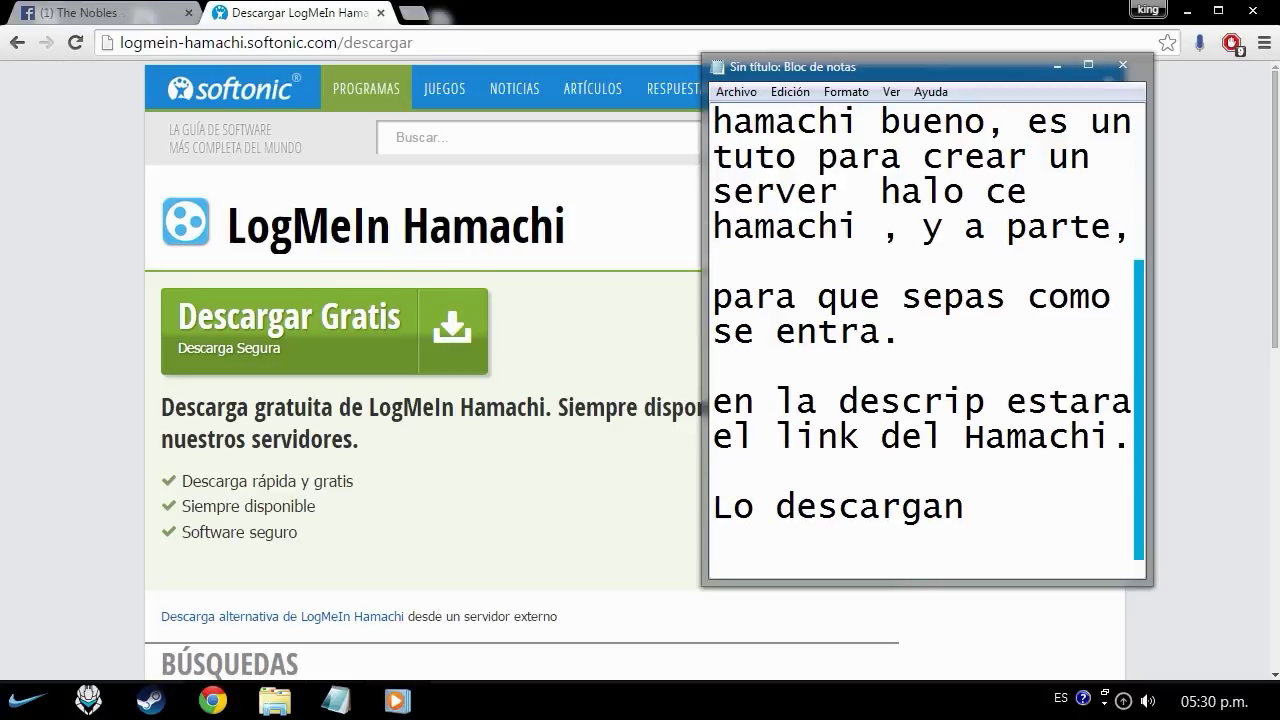
type("pes ya lo tengo.")
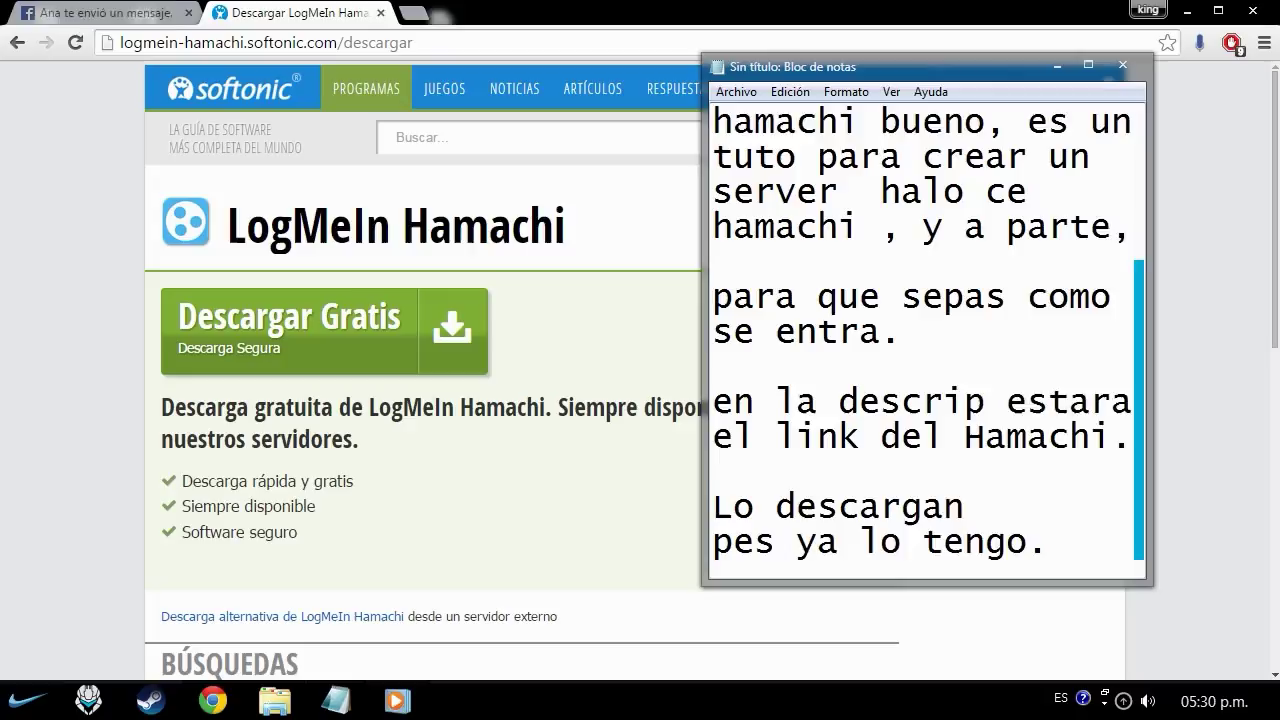
key("Return")
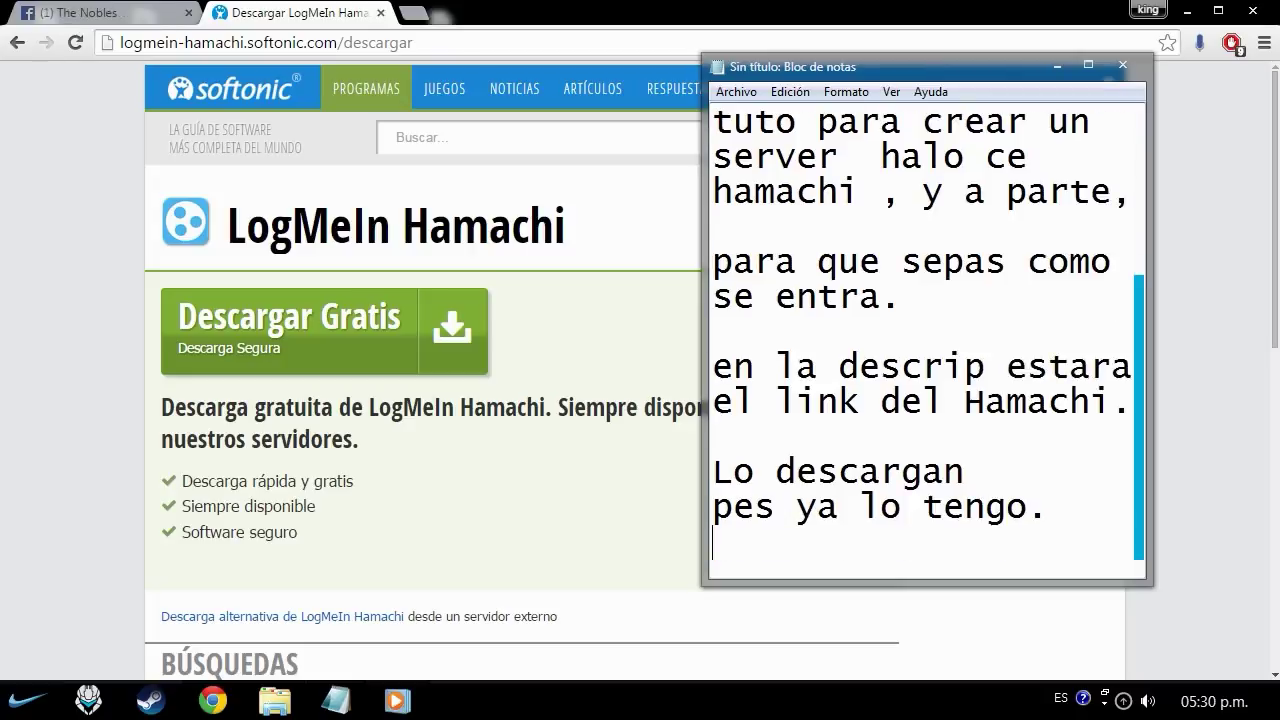
key("Return")
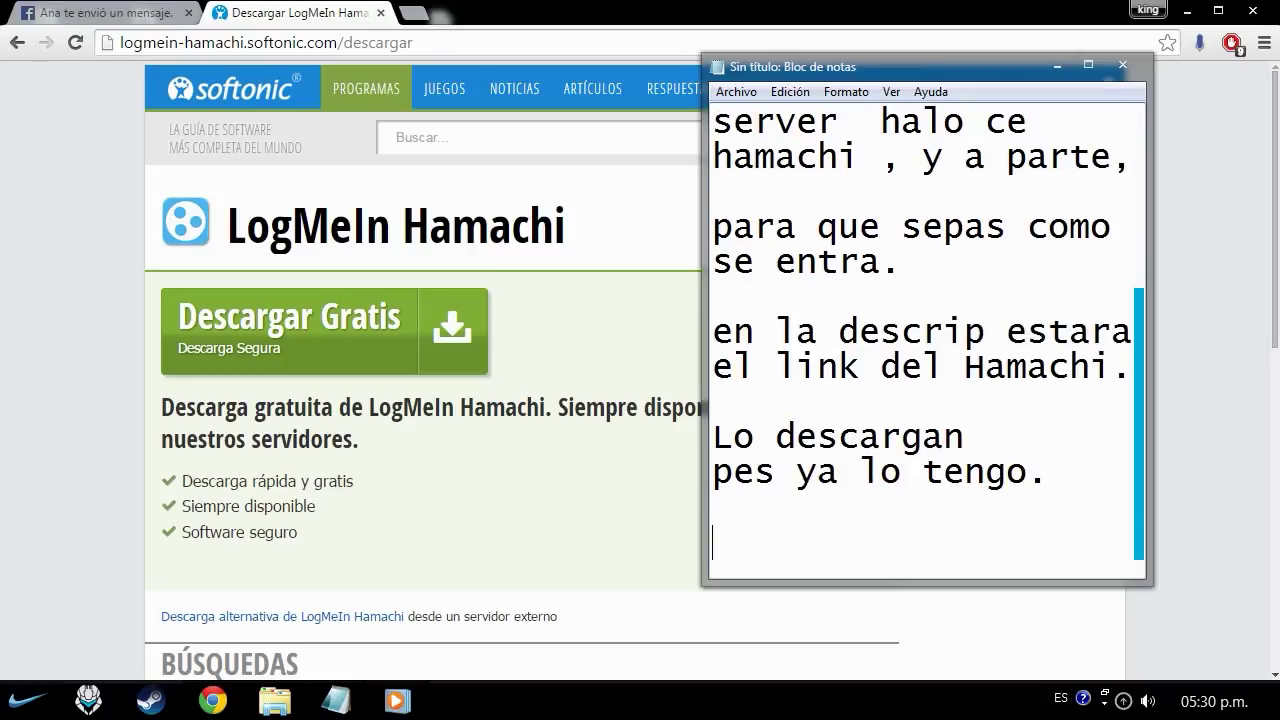
key("super+d")
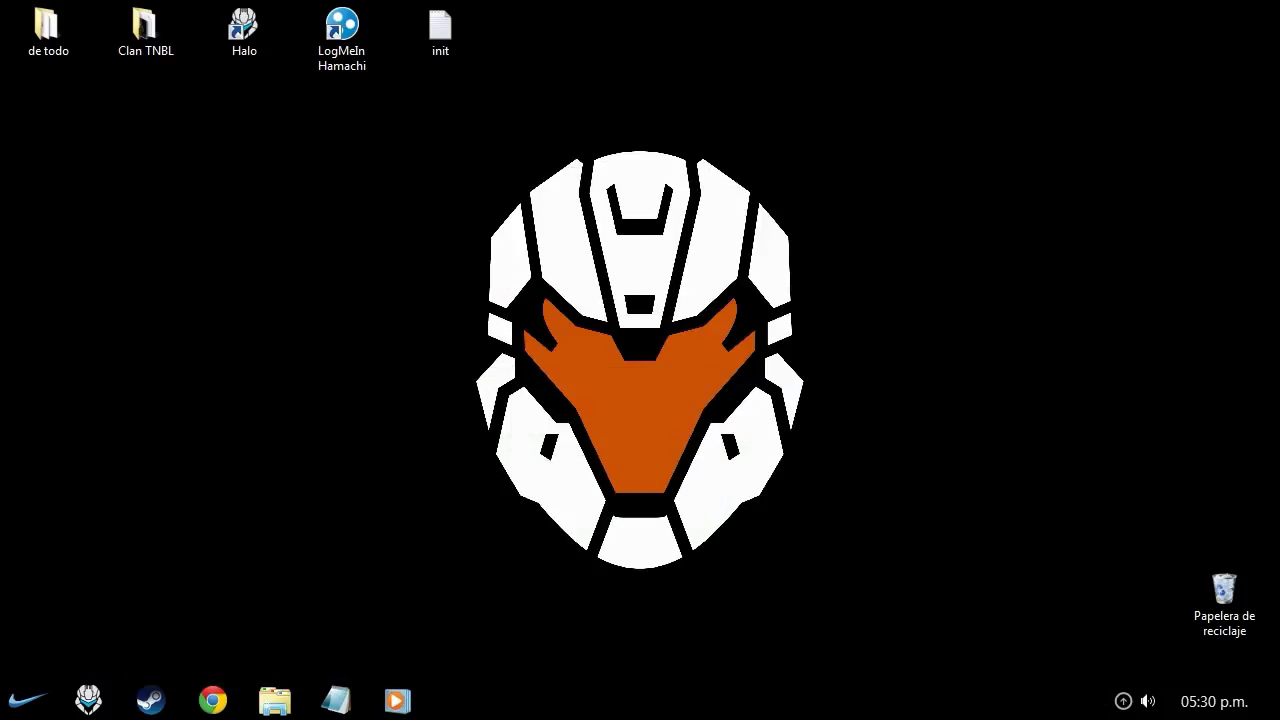
- Refresh the desktop and place the Hamachi and Halo shortcuts side by side
right_click(636, 278)
left_click(636, 329)
left_click_drag(342, 25, 244, 362)
left_click_drag(244, 25, 342, 362)
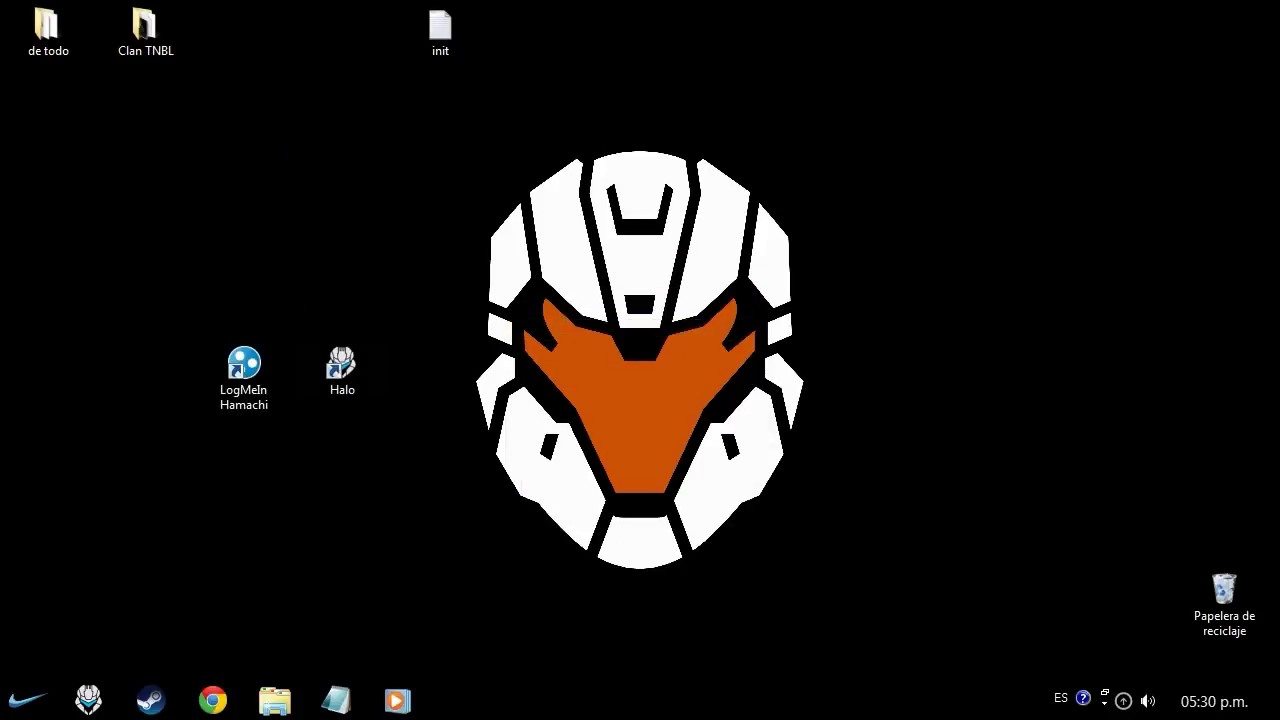
left_click_drag(440, 25, 244, 25)
mouse_move(114, 286)
left_mouse_down()
mouse_move(297, 337)
mouse_move(486, 480)
mouse_move(156, 276)
left_mouse_up()
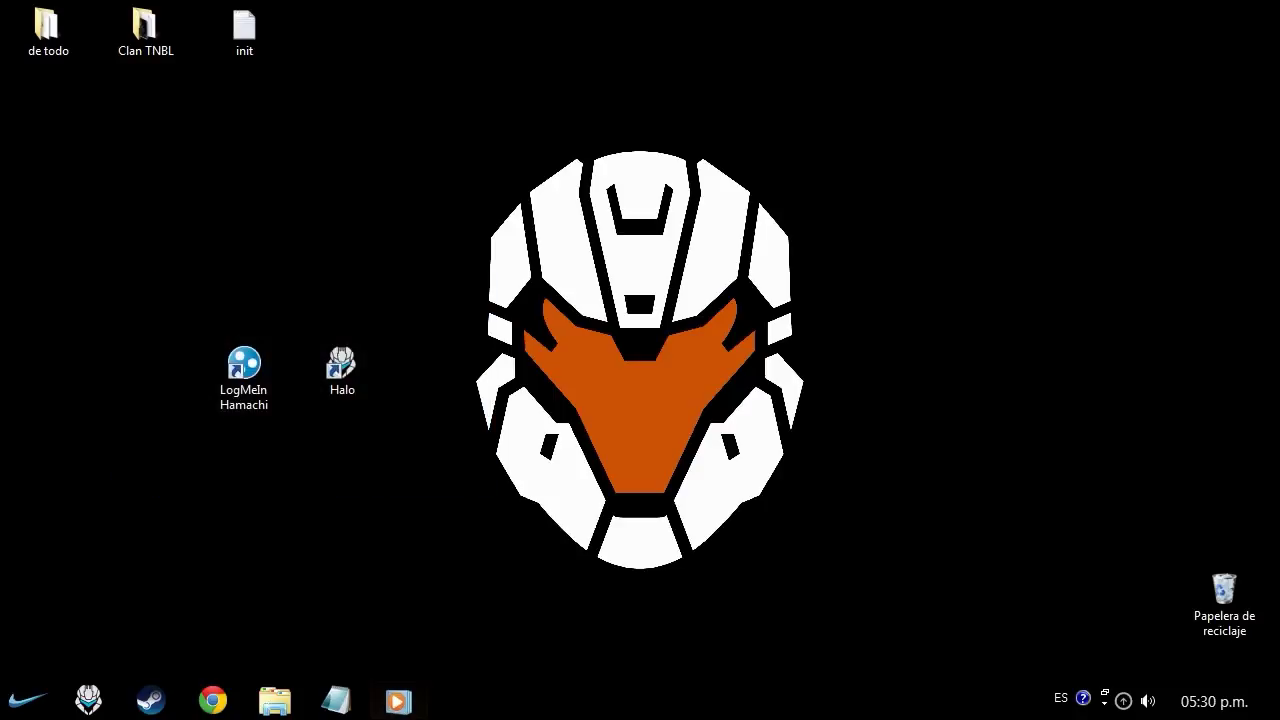
- Add 'Bueno una ves instalado completo lo habren.' to the note
left_click(397, 700)
key("alt+Tab")
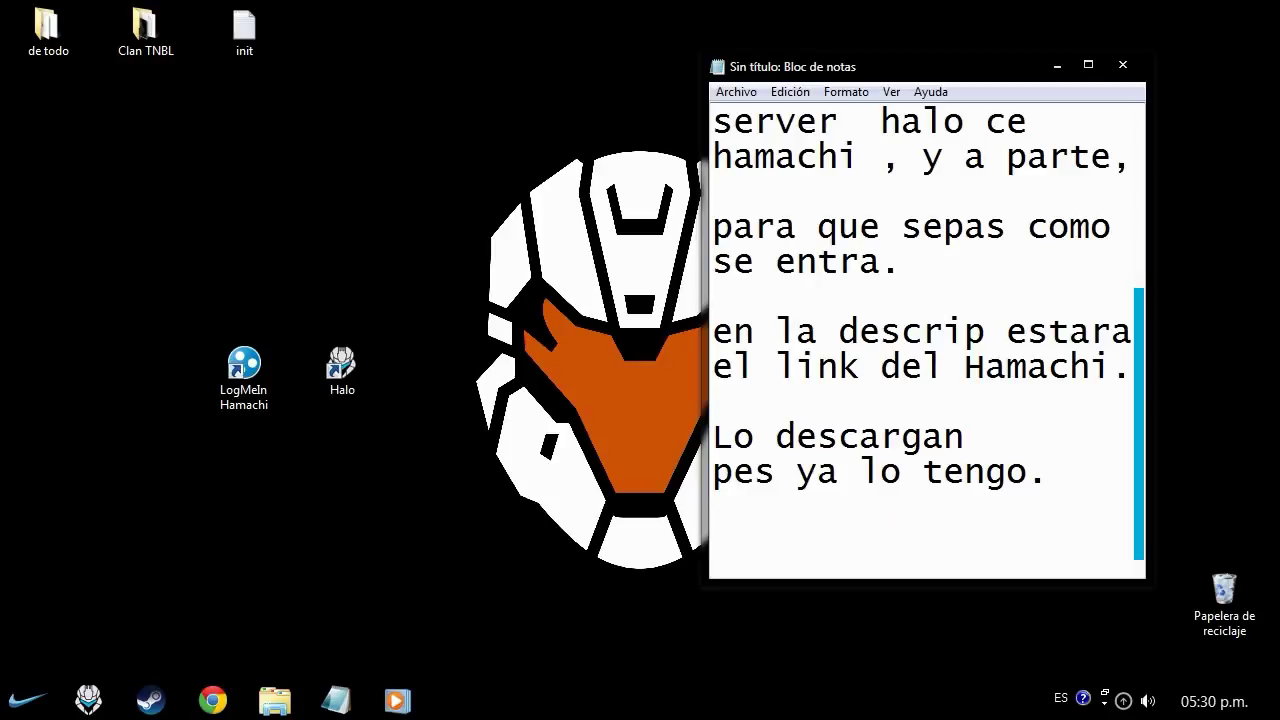
type("Bueno ")
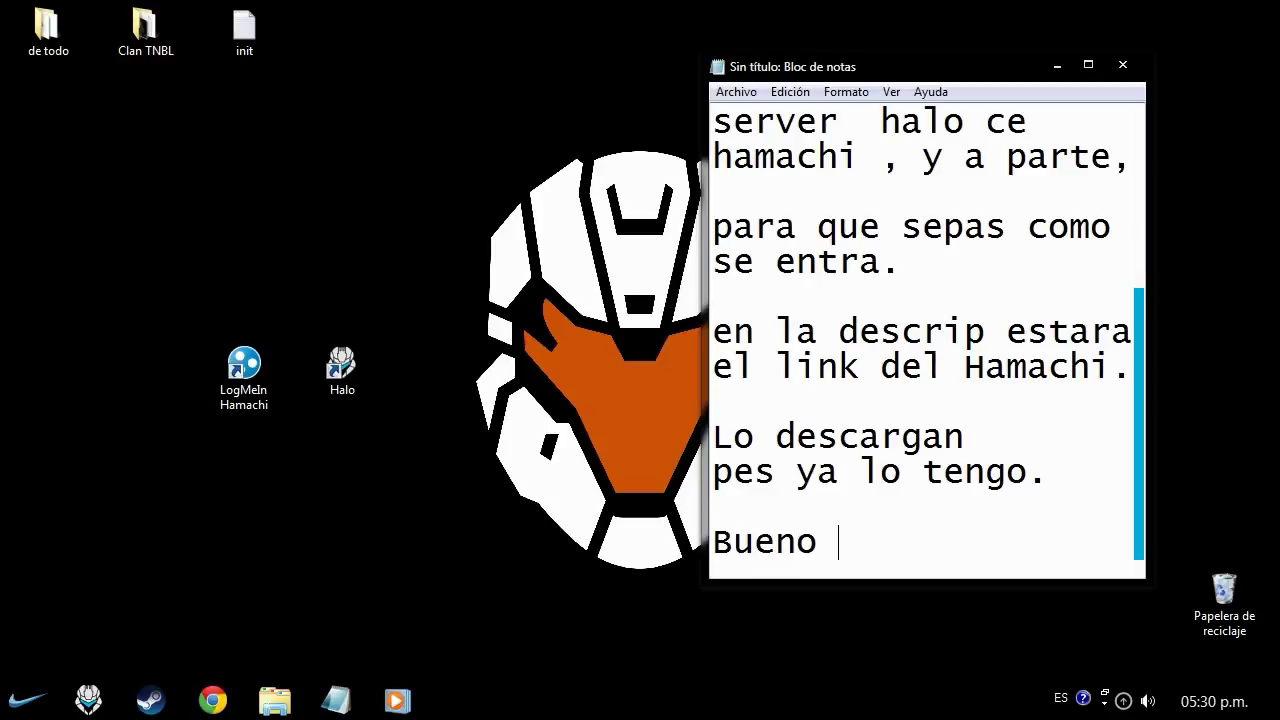
type("una ves in")
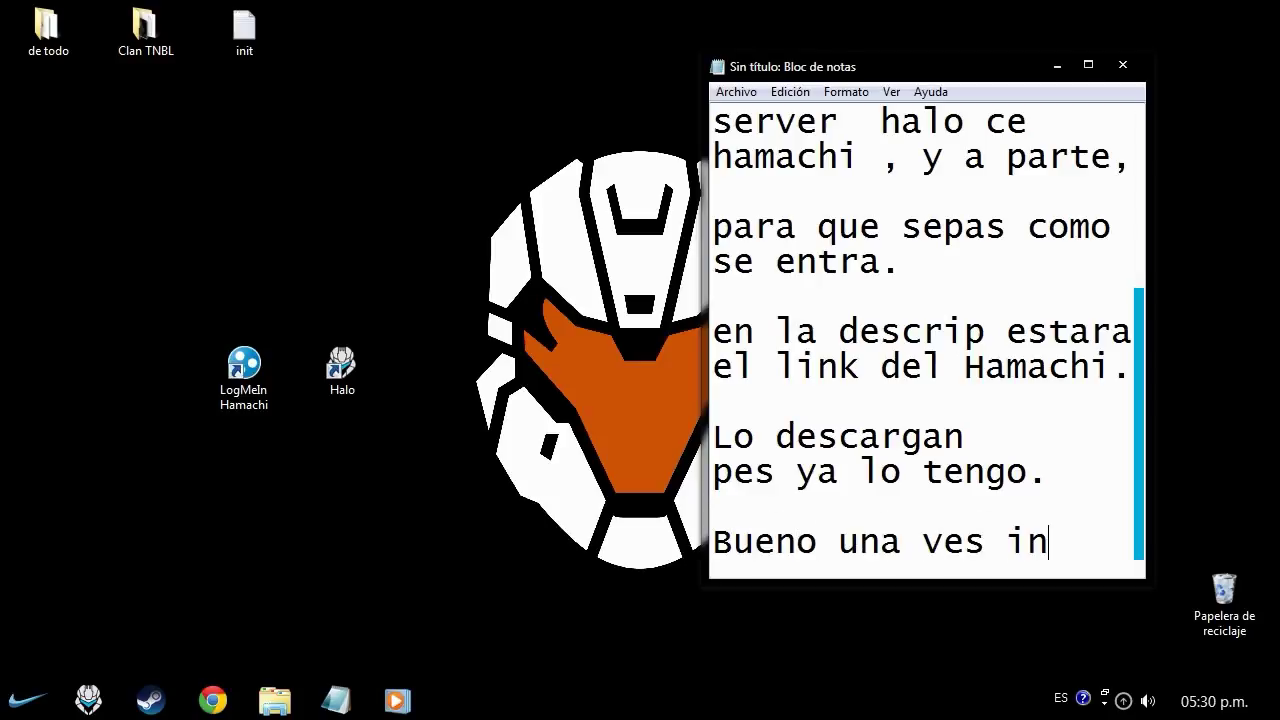
type("stalado co")
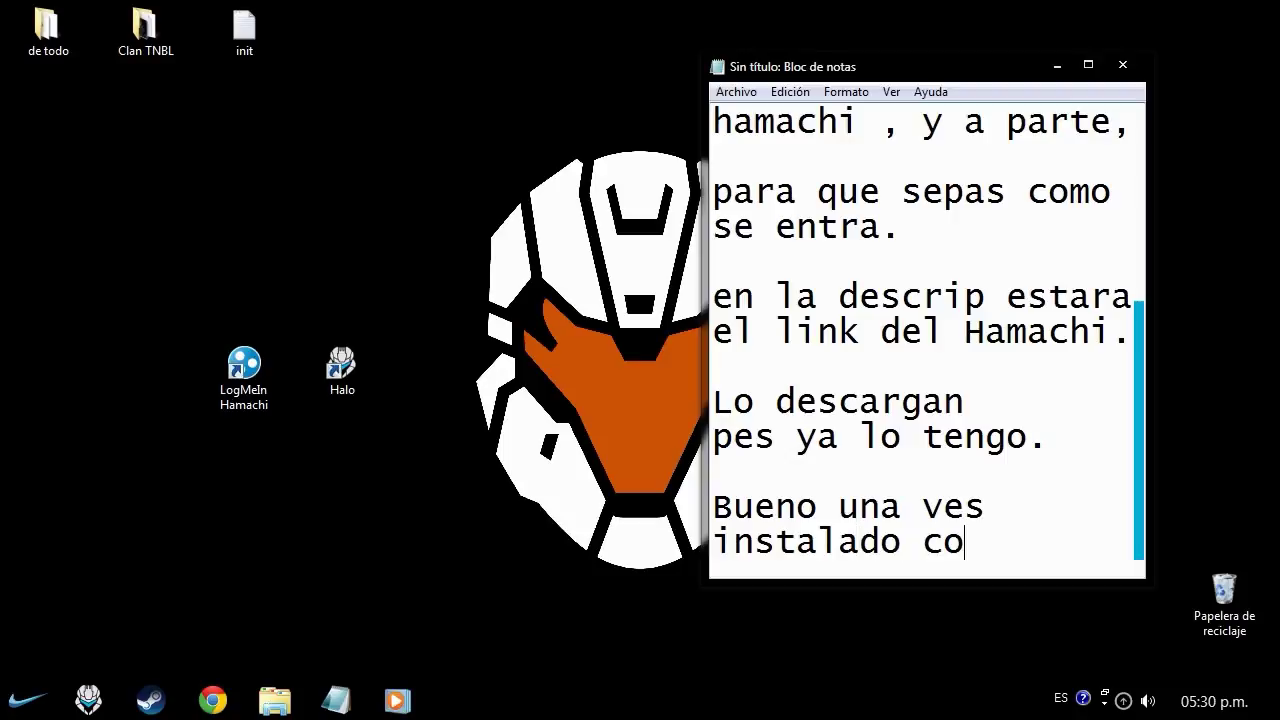
type("mpleto")
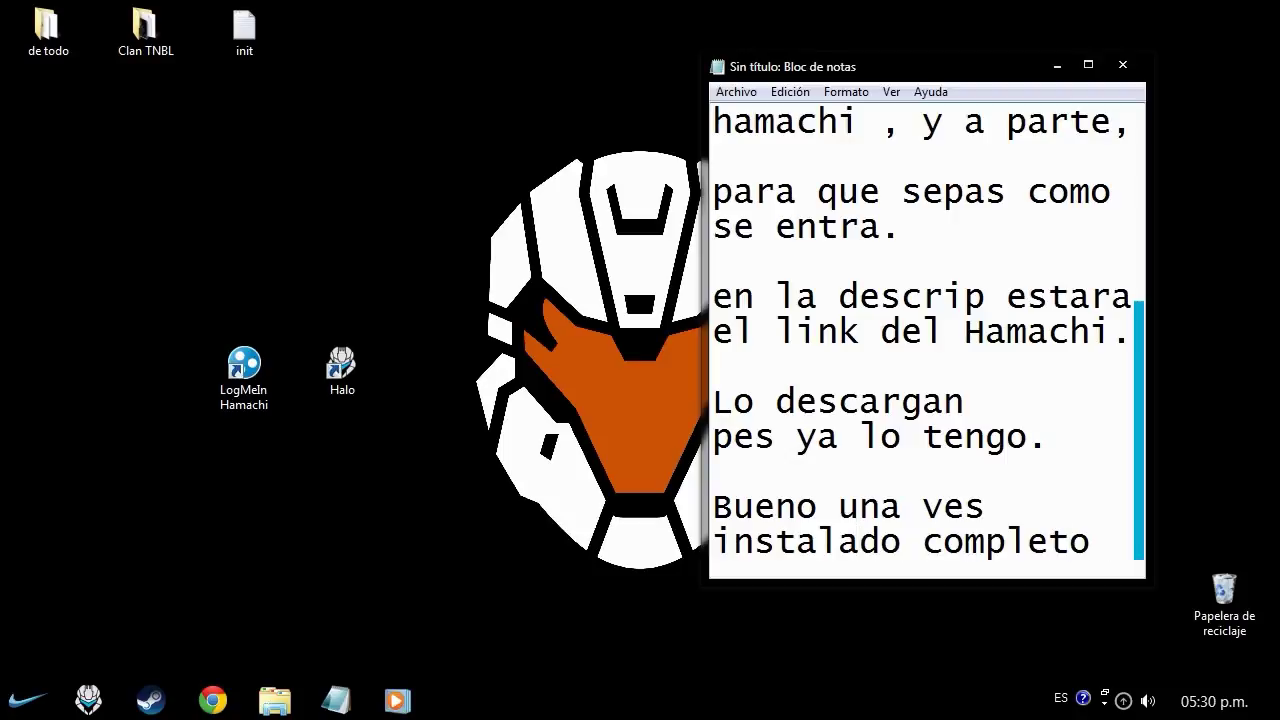
key("Return")
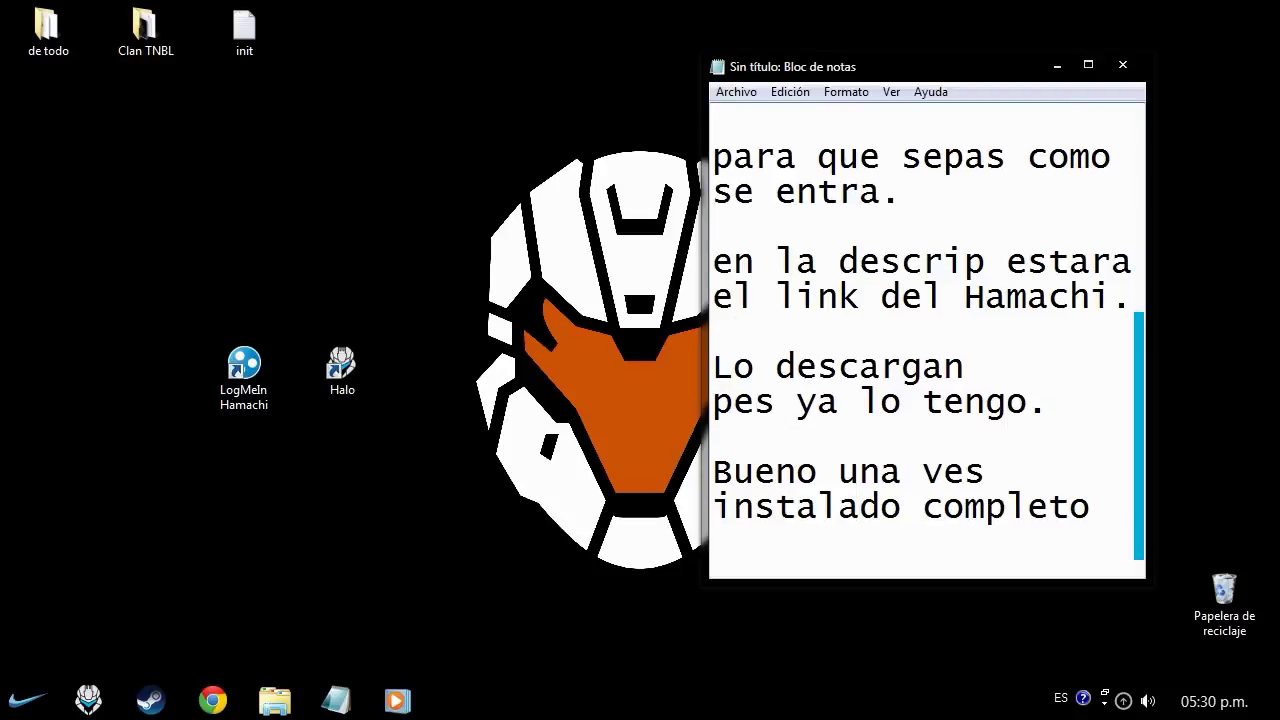
type("lo habren.")
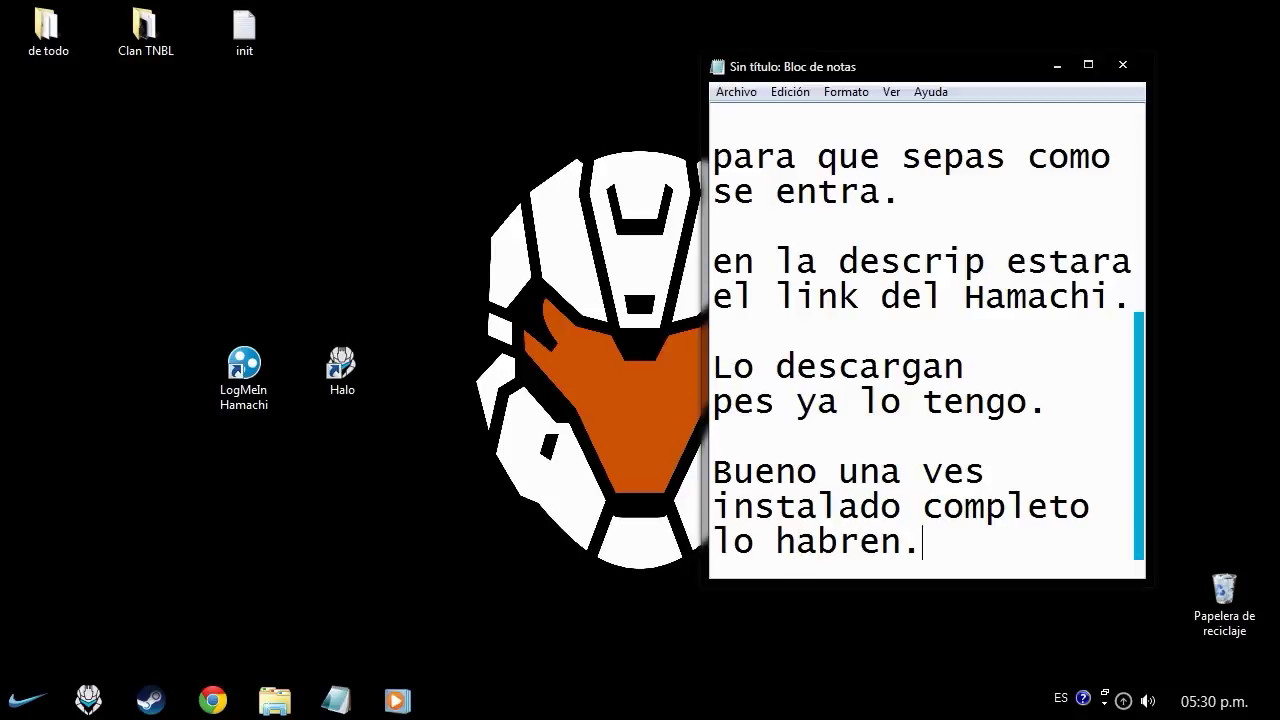
key("Return")
key("Return")
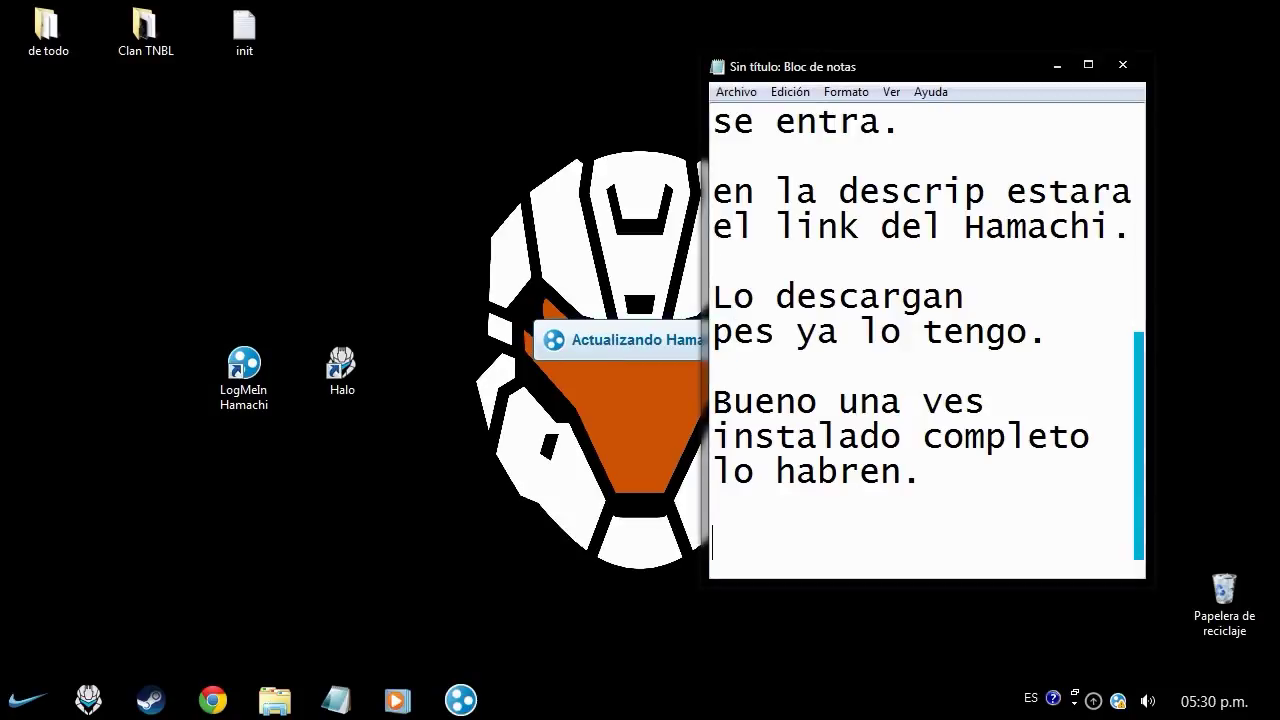
- Add 'que no se les olvide instalarlo en español.' to the note, then minimize Notepad
type("que no se les olvide")
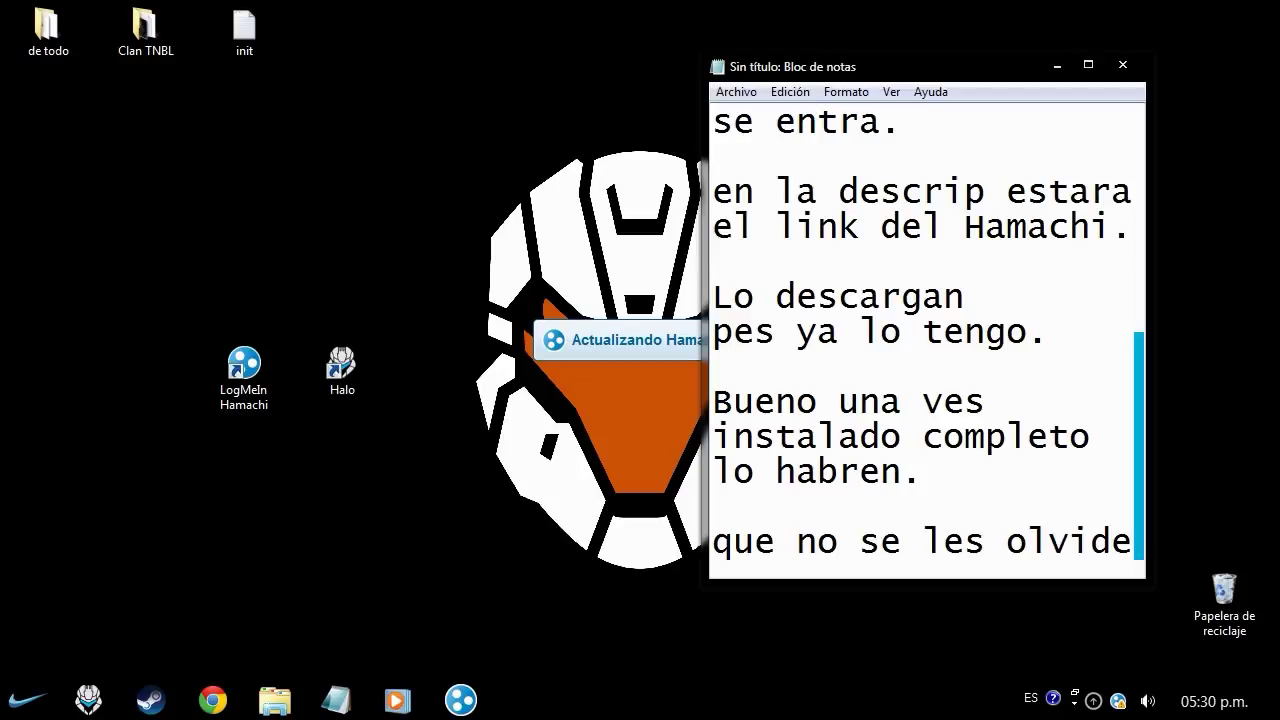
type(" instala")
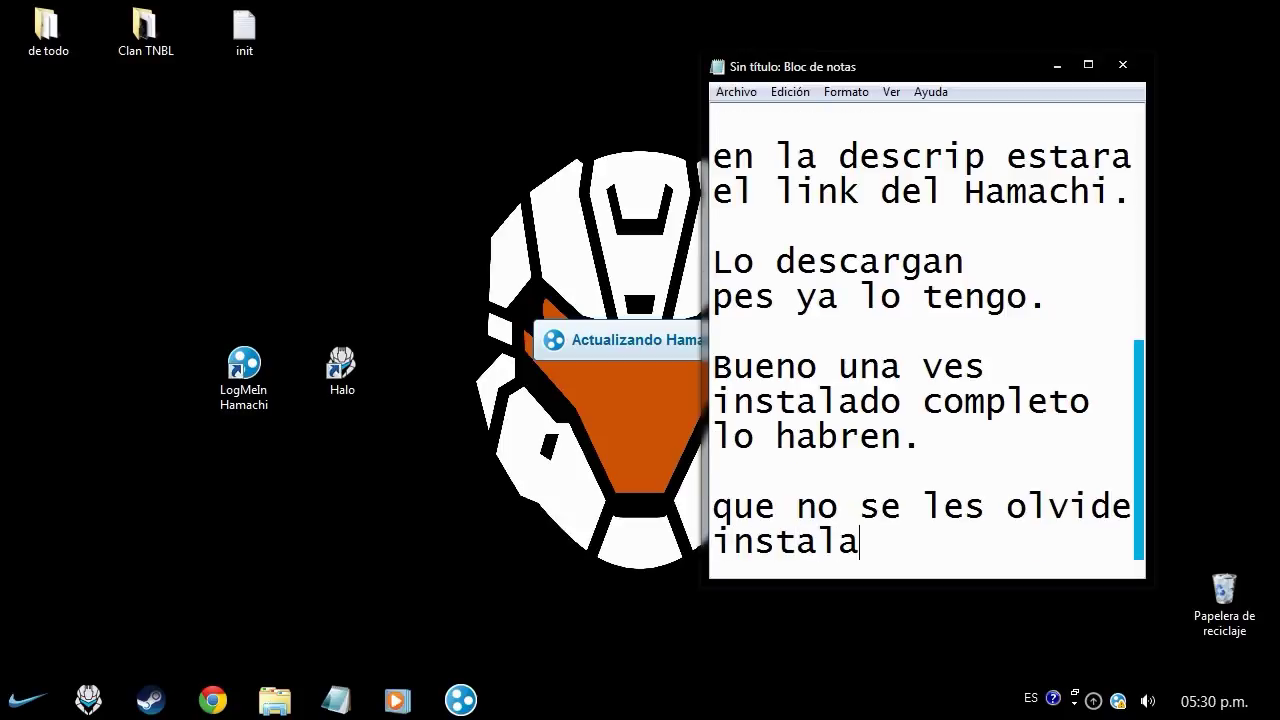
type("rlo en es")
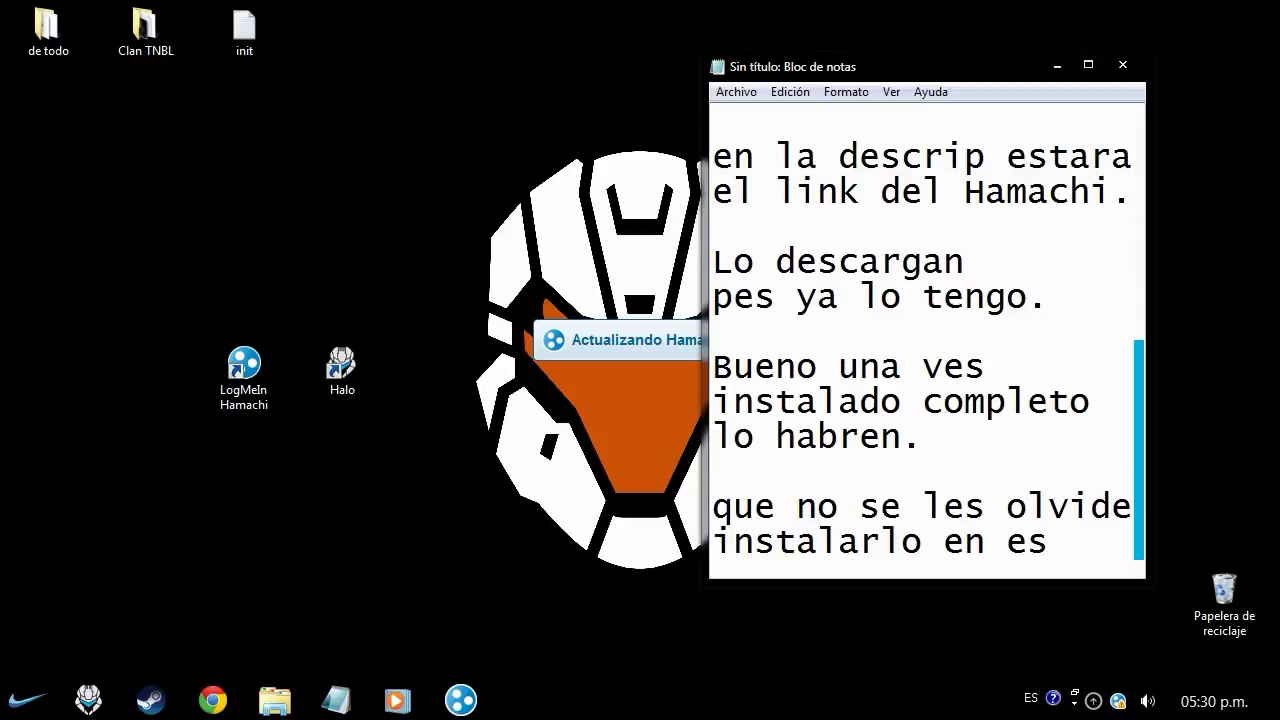
type("pañol.")
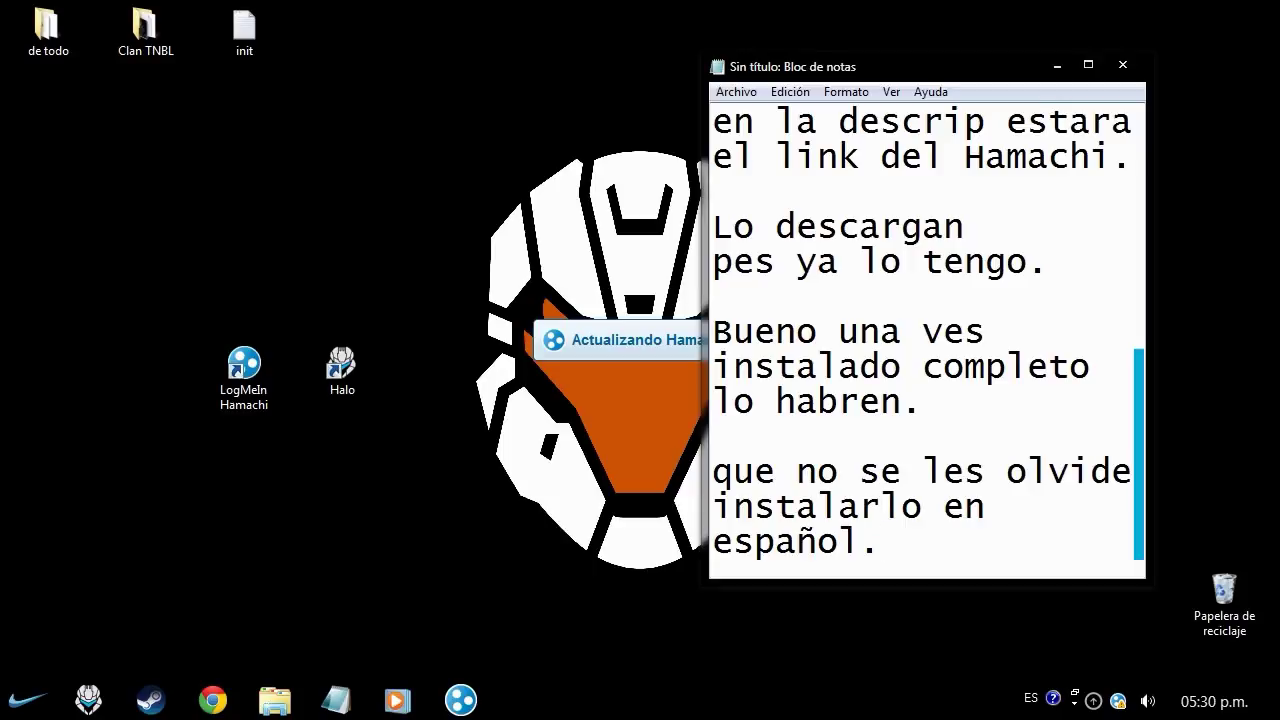
key("Return")
key("Return")
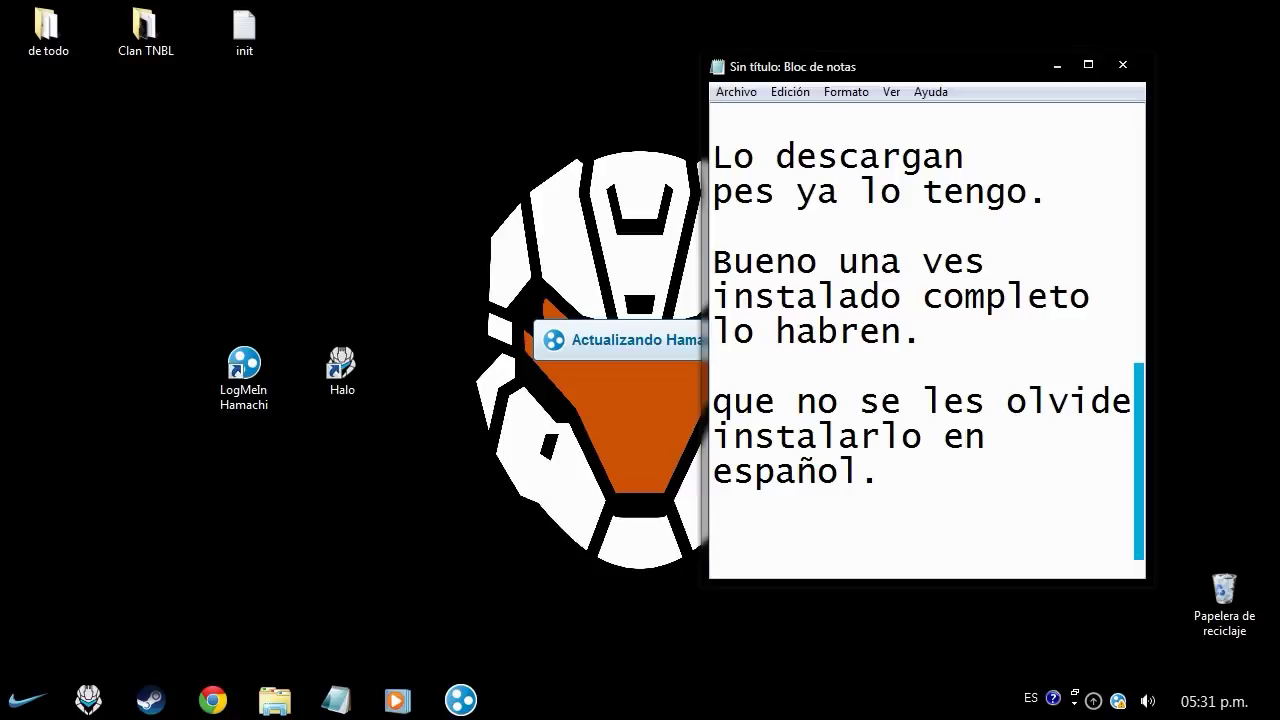
key("super+Down")
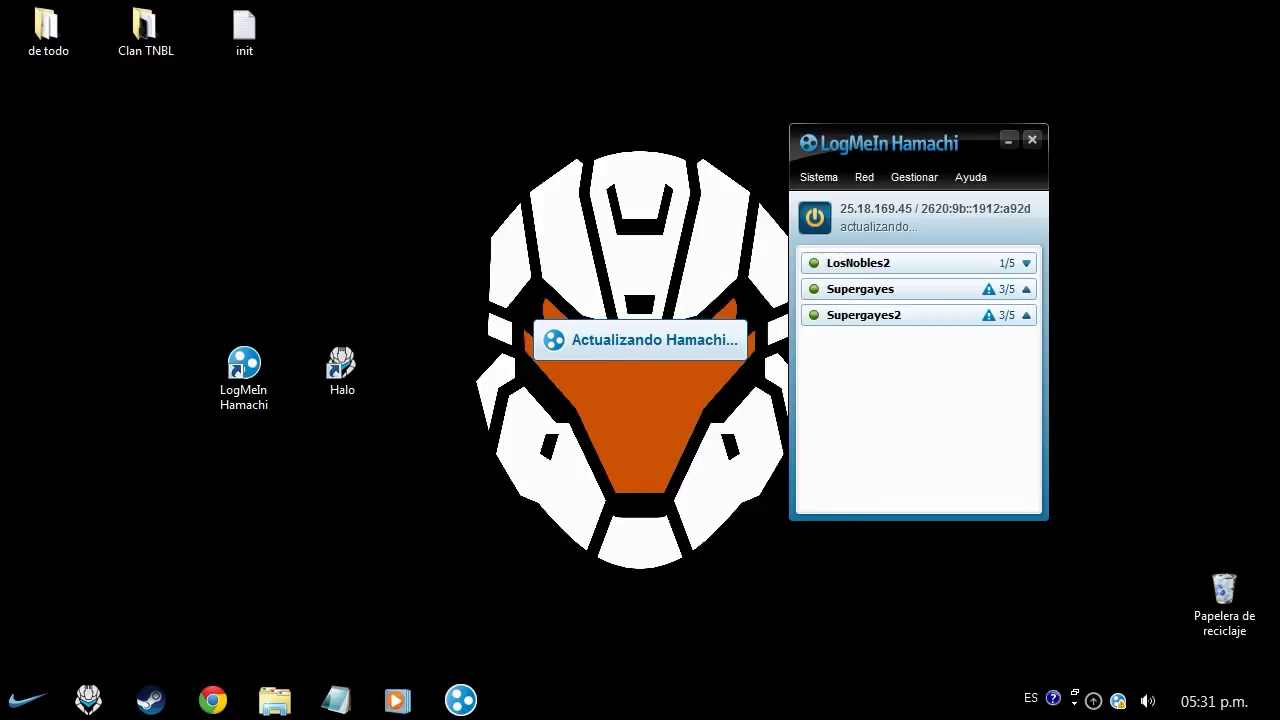
- Center the Hamachi window, then note that the nobles network is an old one
left_click_drag(877, 144, 617, 135)
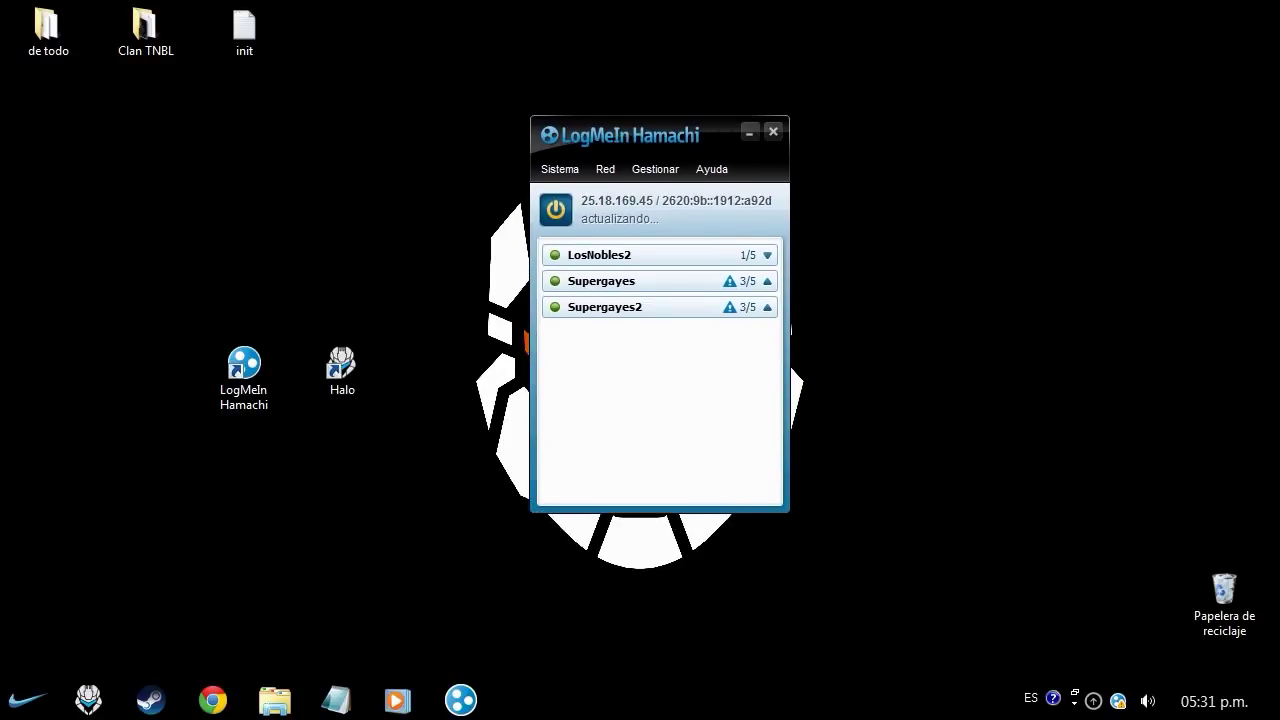
left_click(336, 700)
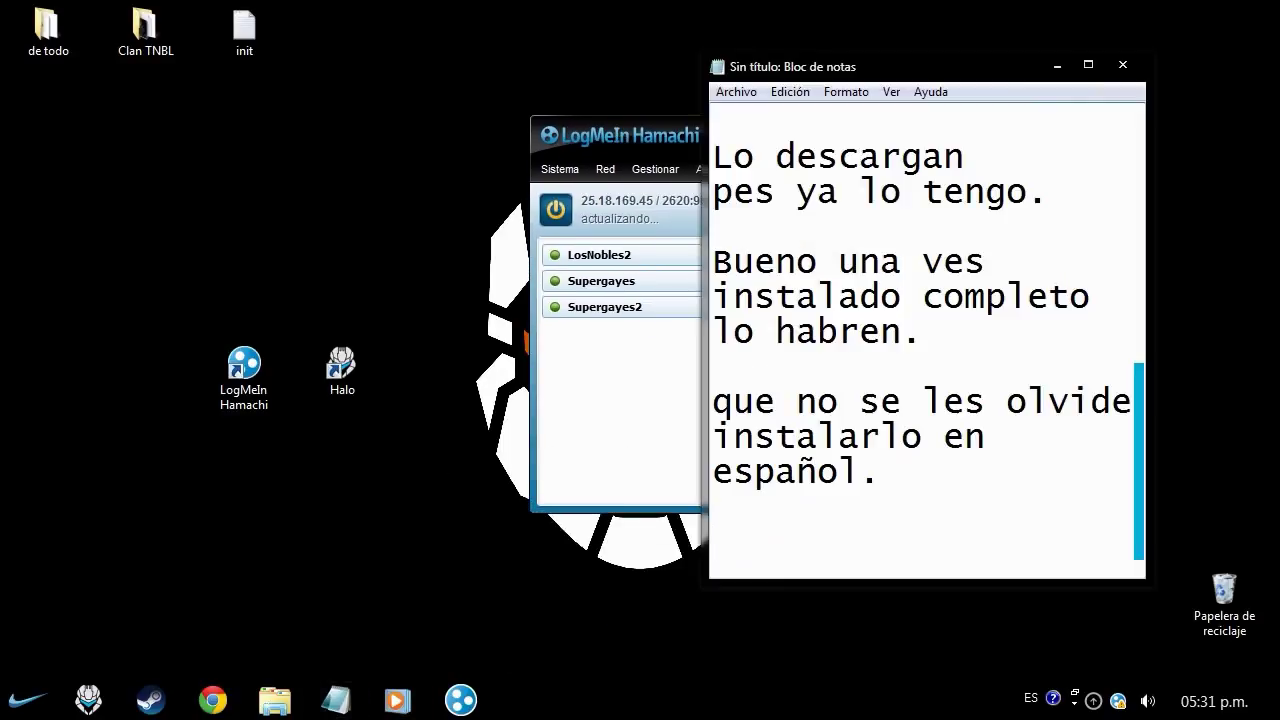
type("bueno e")
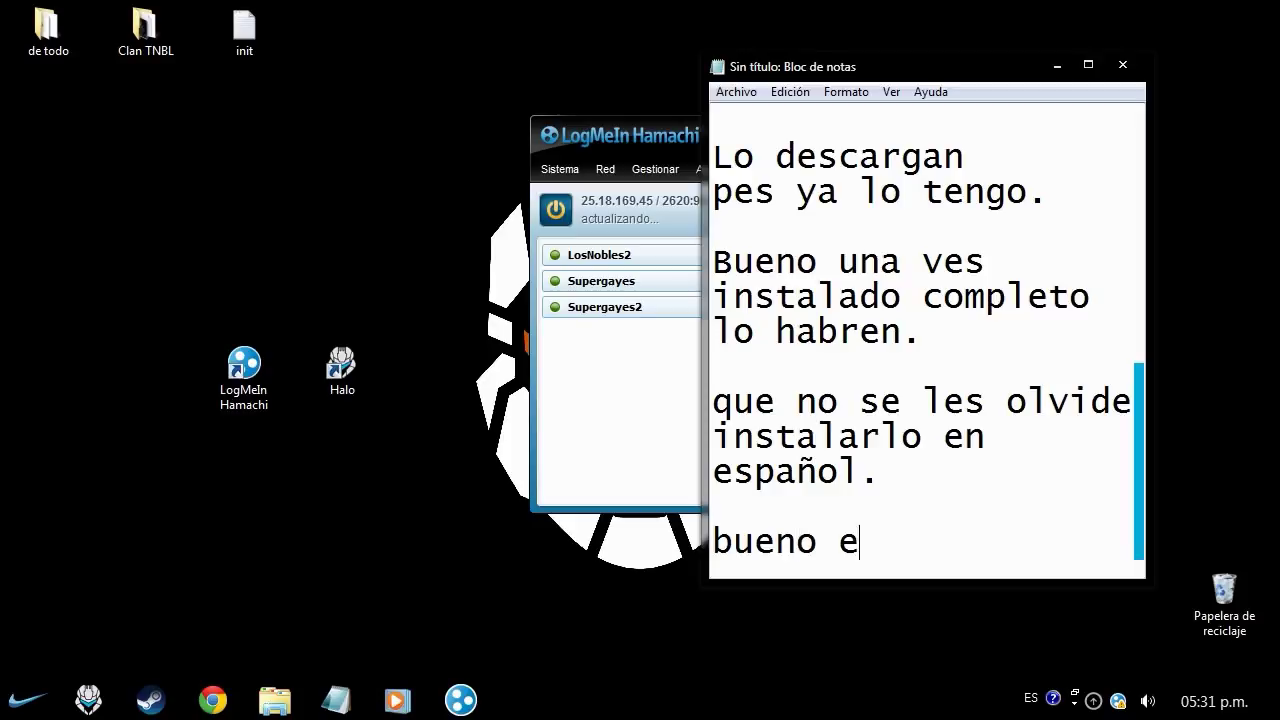
type("se tal nob")
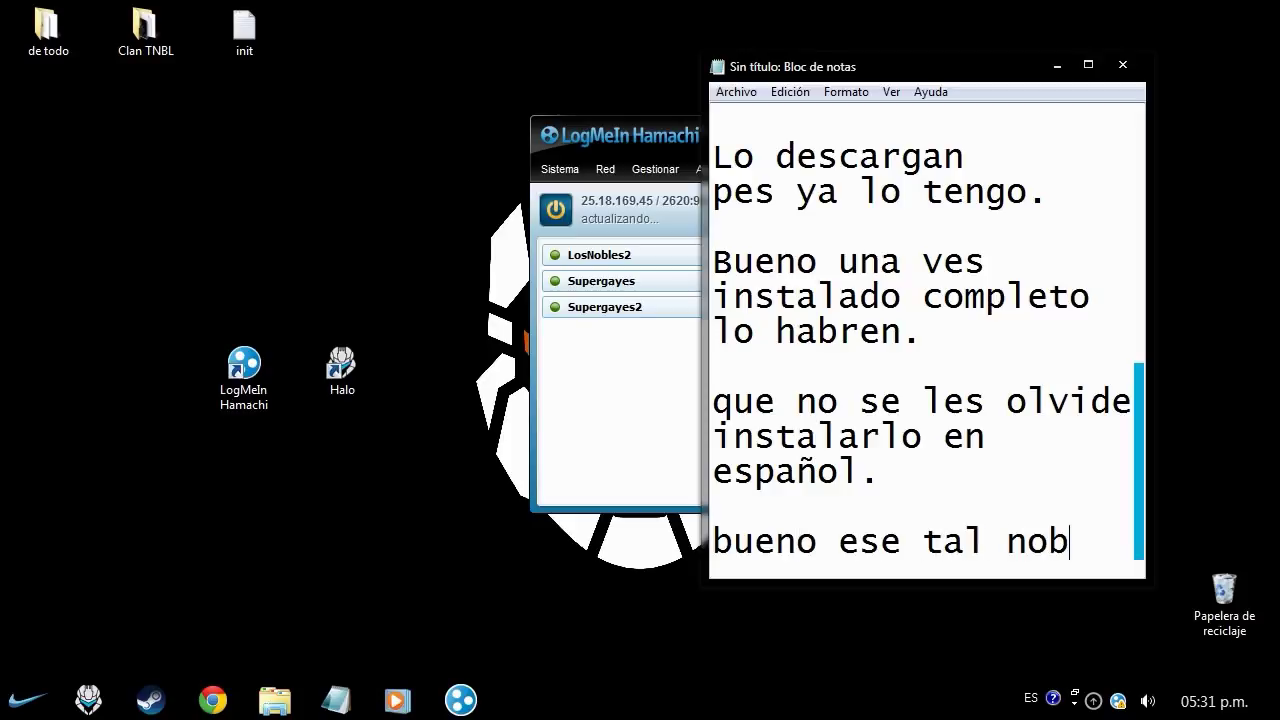
type("les es uno")
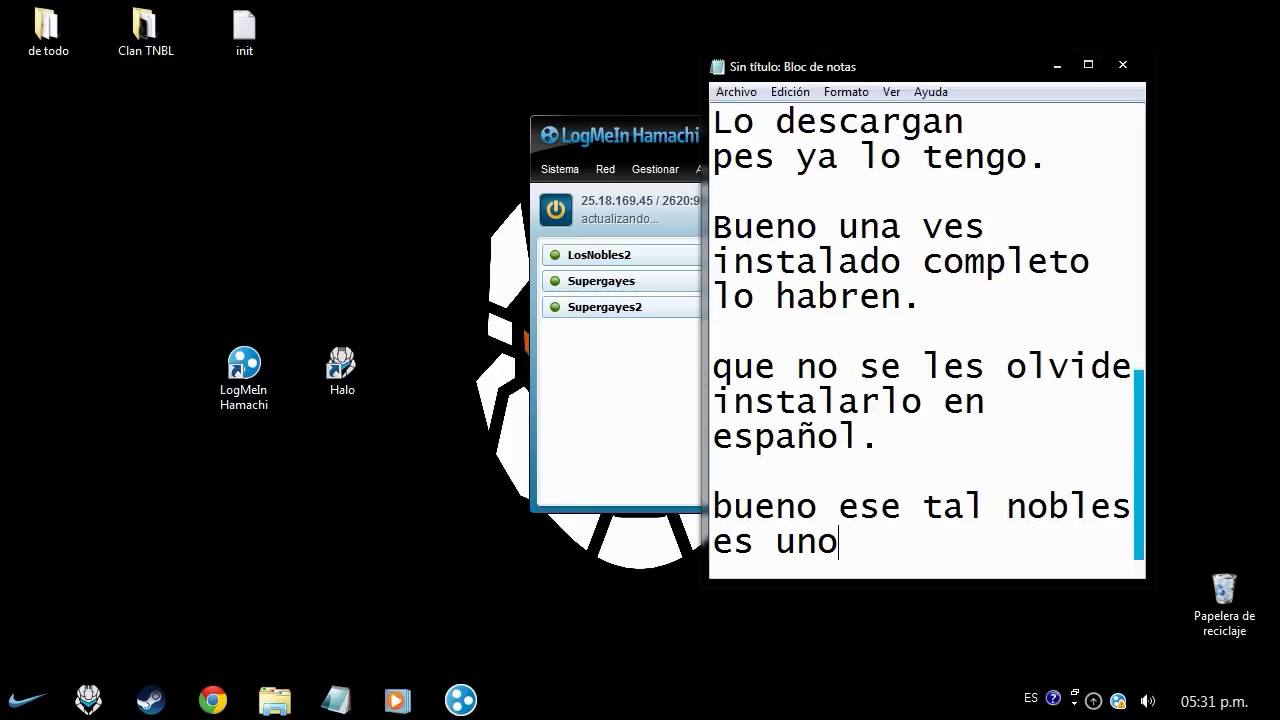
type("  viejo que hic")
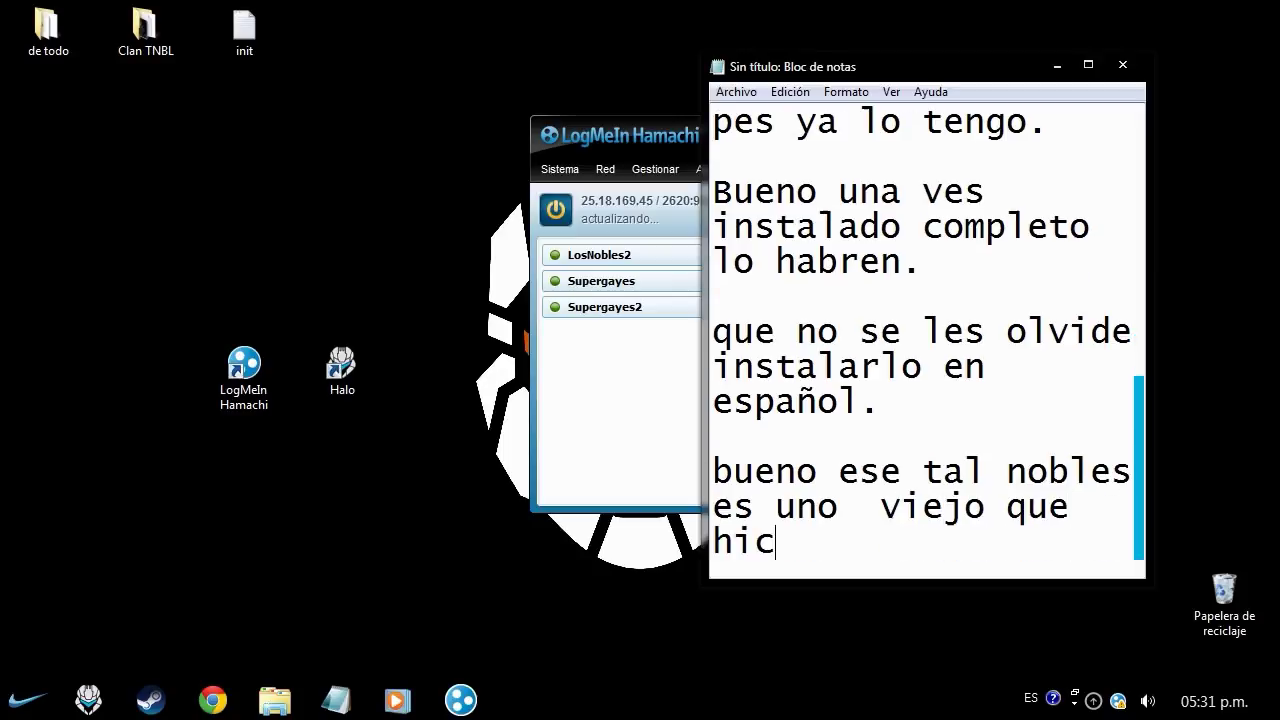
type("e")
- Note 'lo primero que haran es Ir a red.' and 'crear una nueva red o id', checking Hamachi's Red menu
key("Return")
key("Return")
type("lo pr")
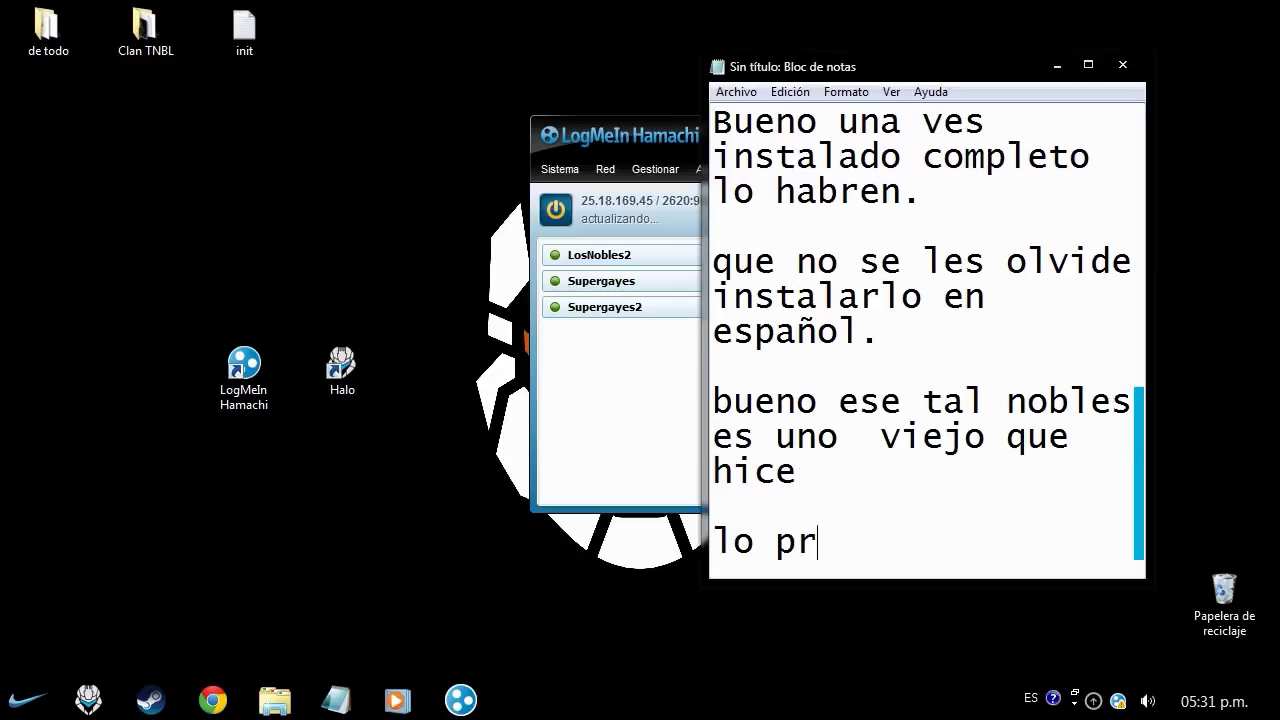
type("imero que haran es")
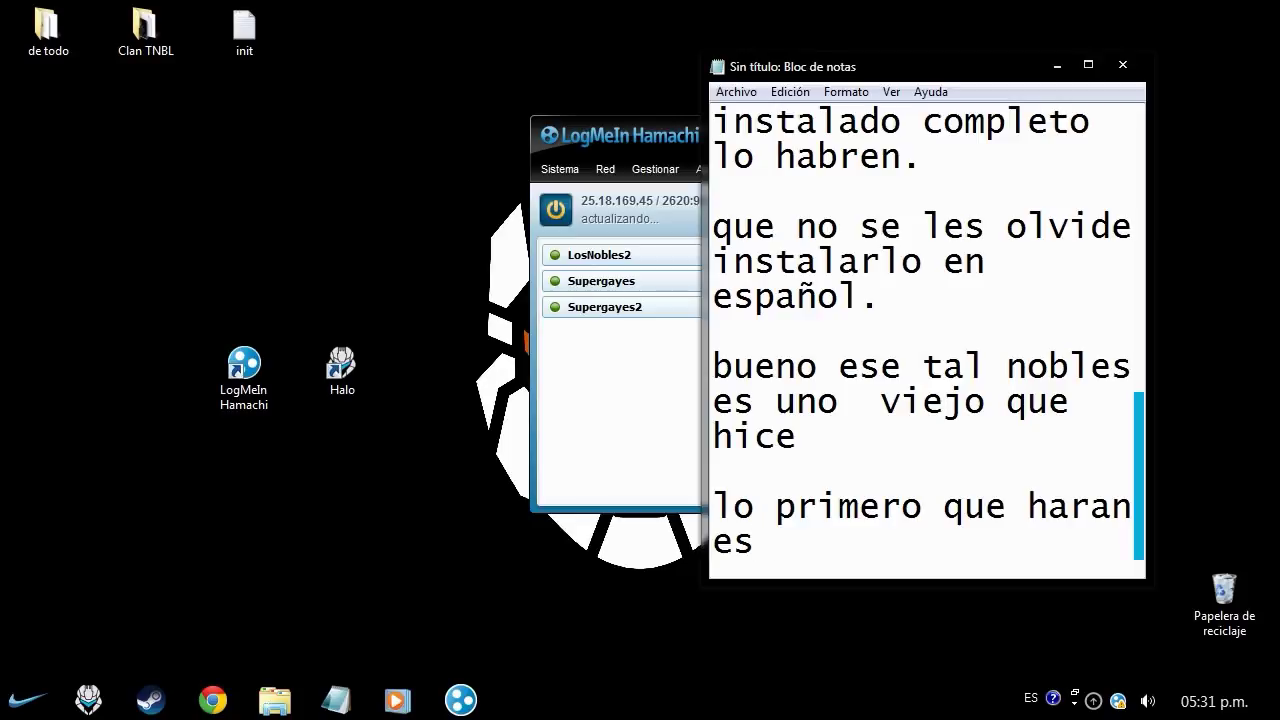
type(" Ir a red.")
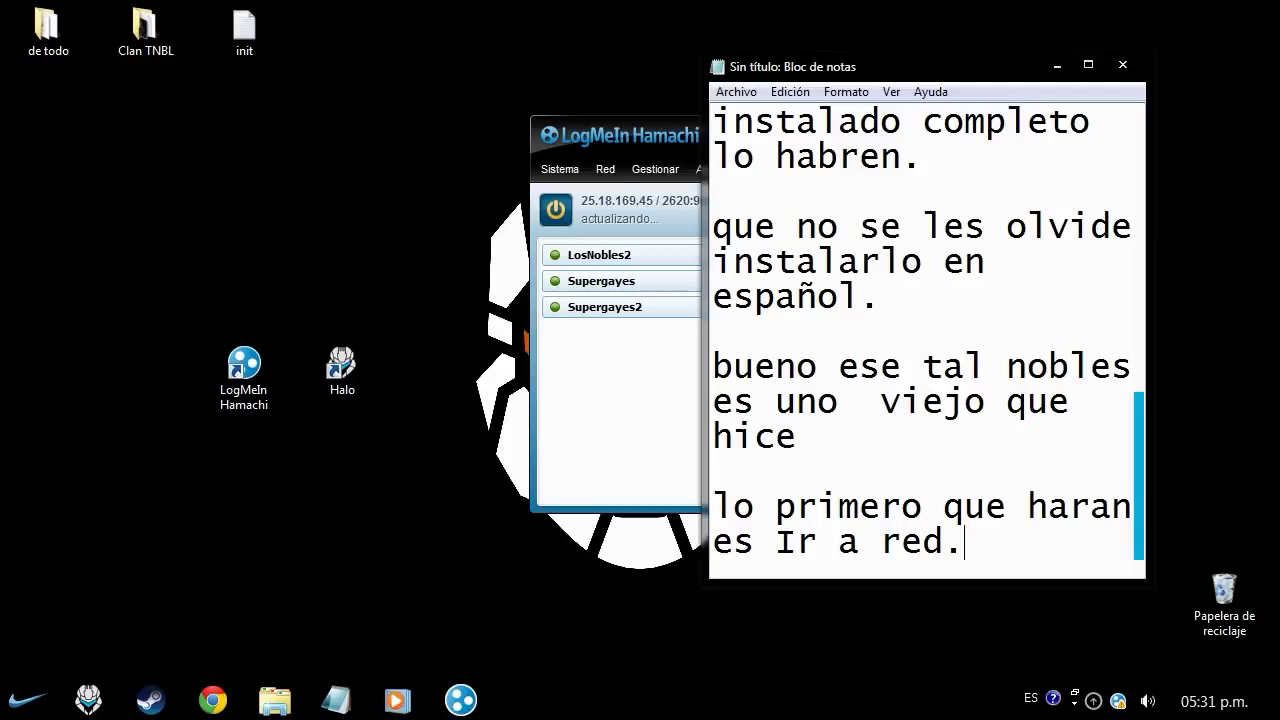
left_click(605, 169)
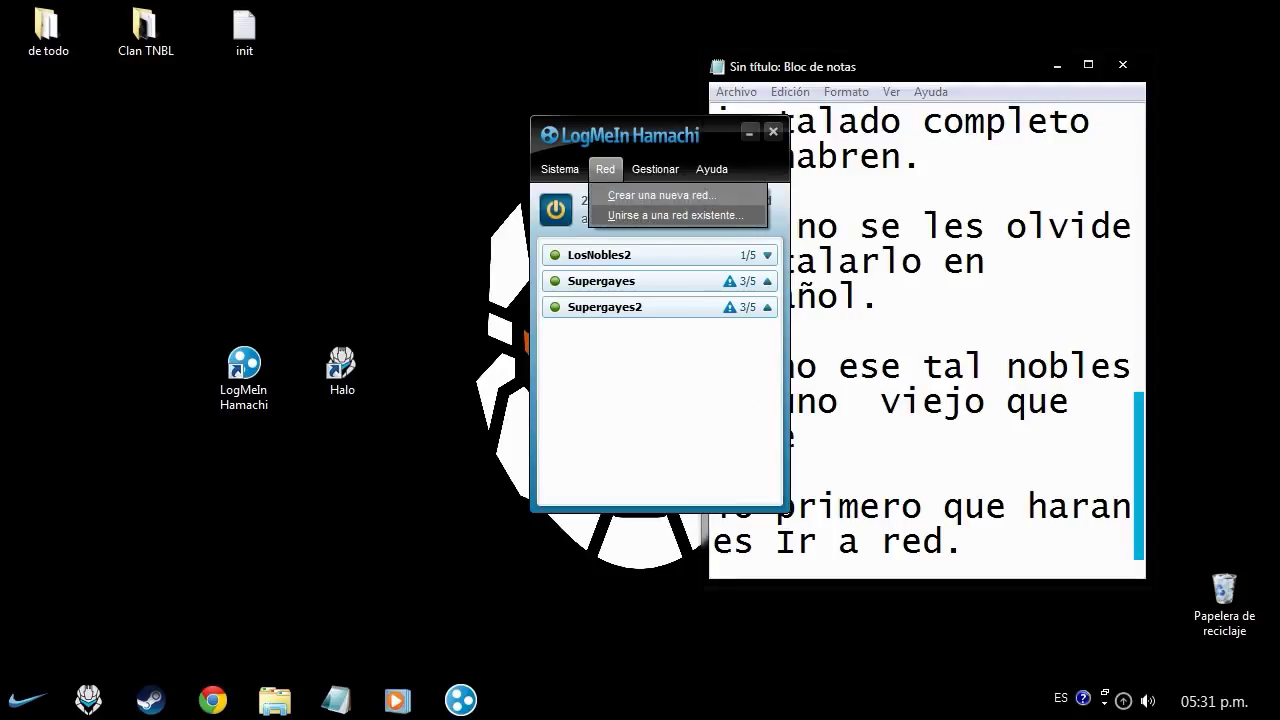
key("alt+Tab")
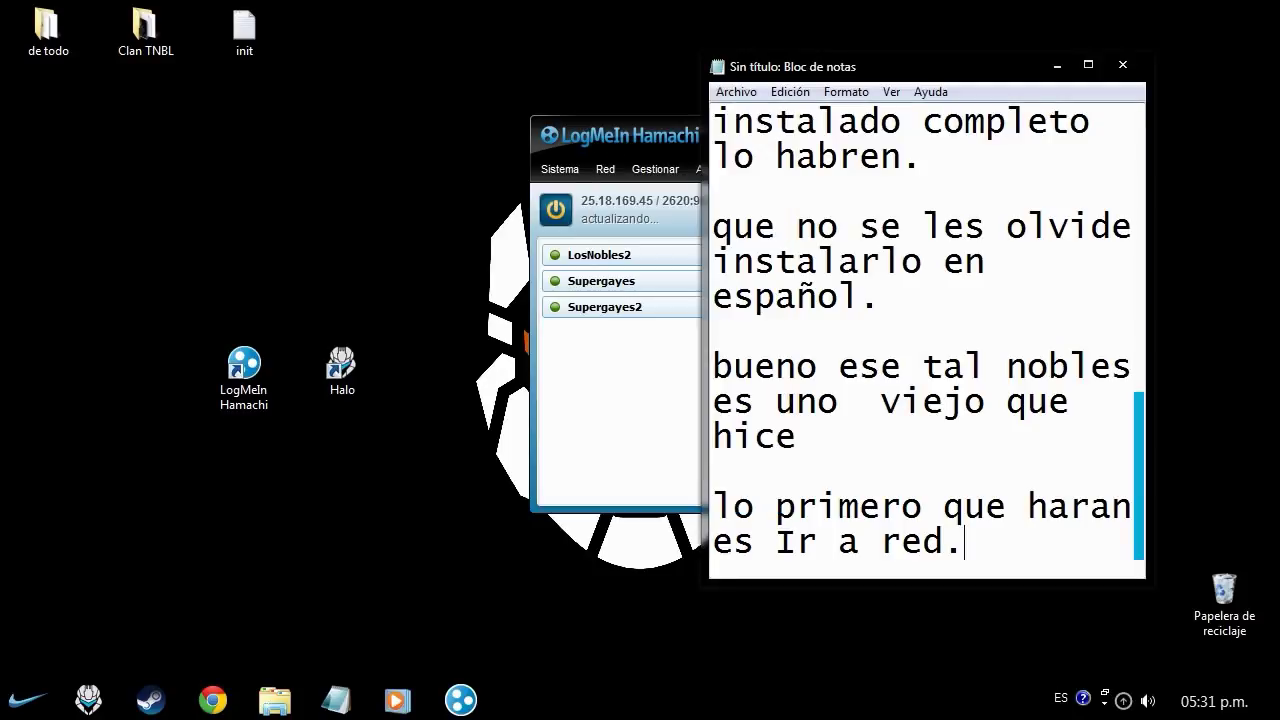
key("Return")
key("Return")
type("c")
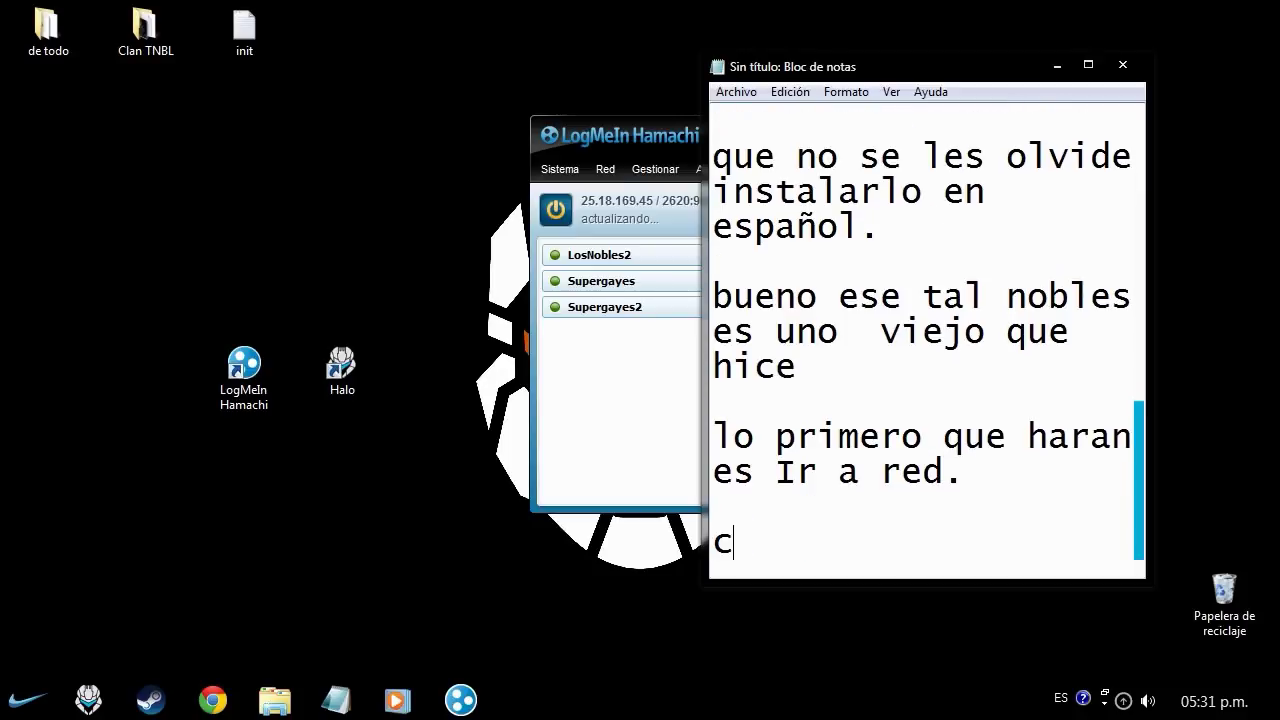
type("rear ")
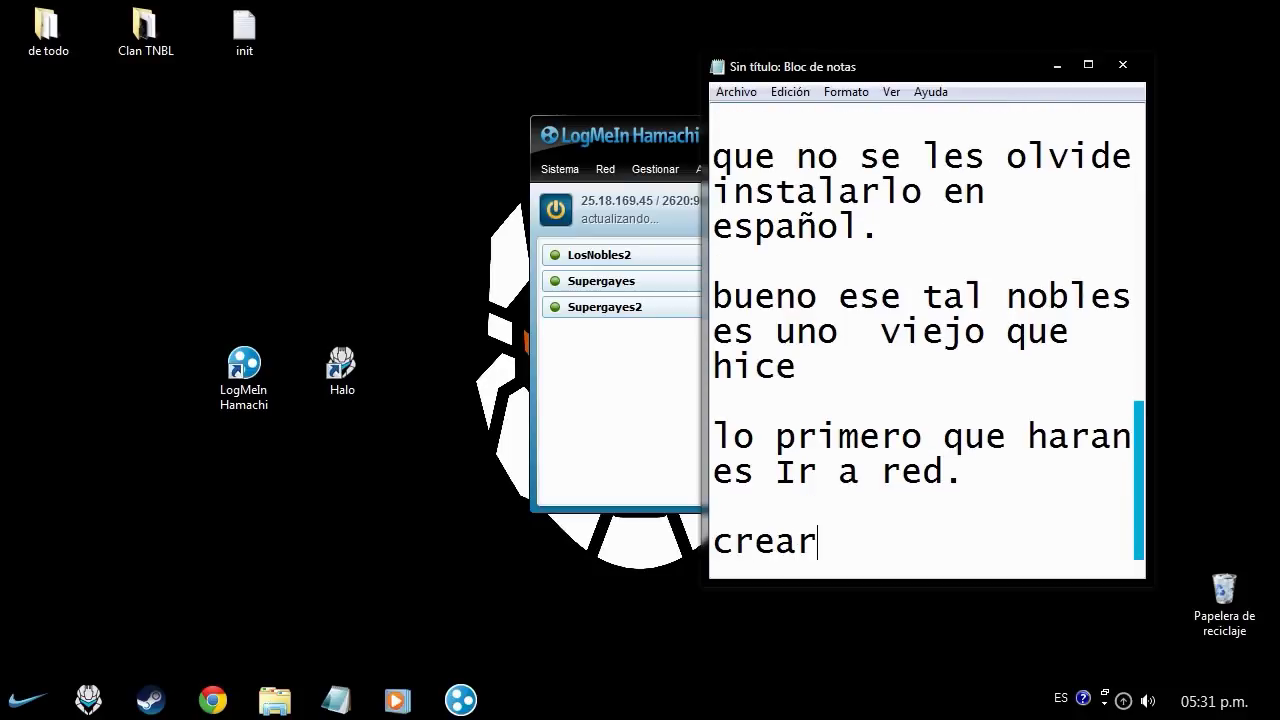
type("una nuev")
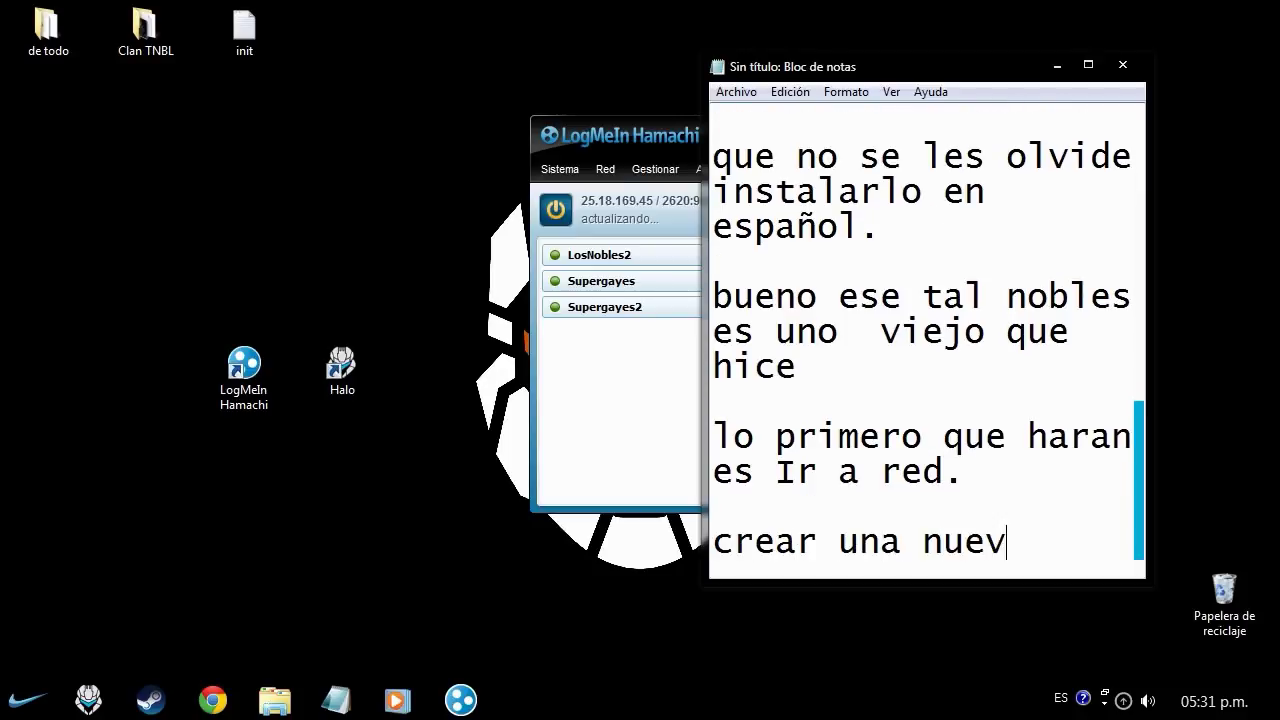
type("a red o id")
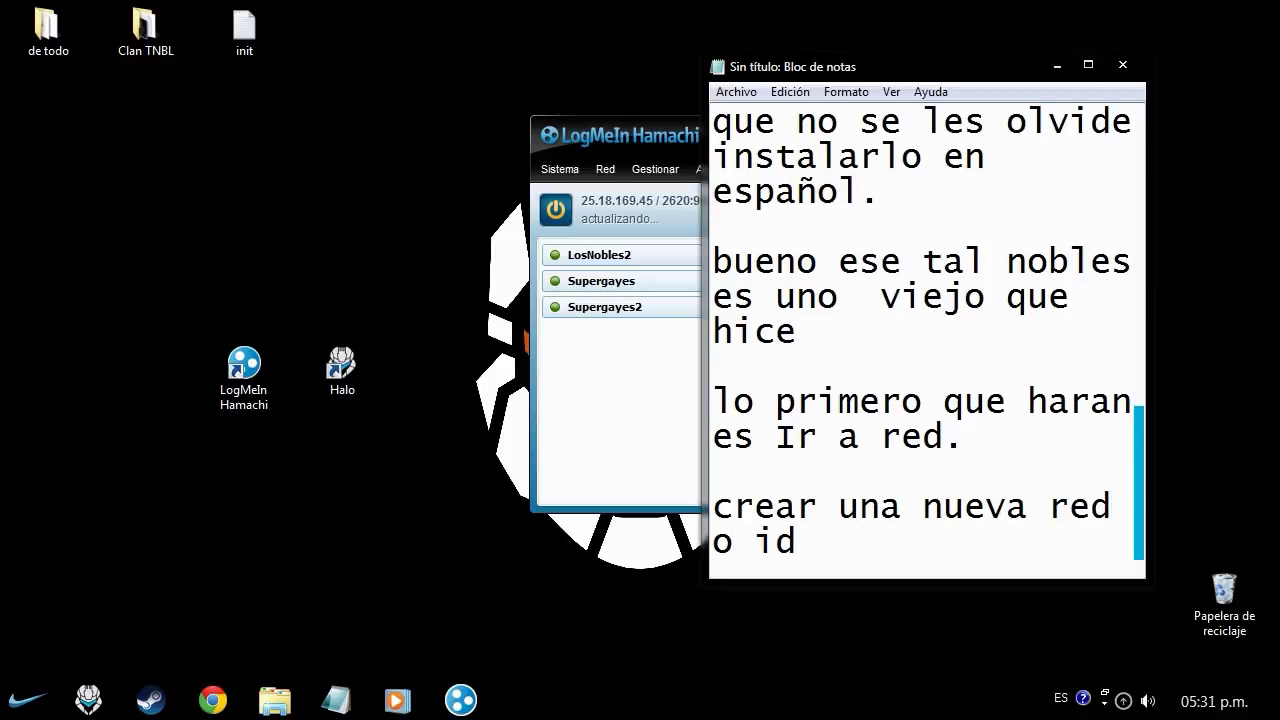
left_click(605, 169)
- Choose Crear una nueva red in Hamachi and note 'ID de red la que les de la perra gana'
left_click(650, 194)
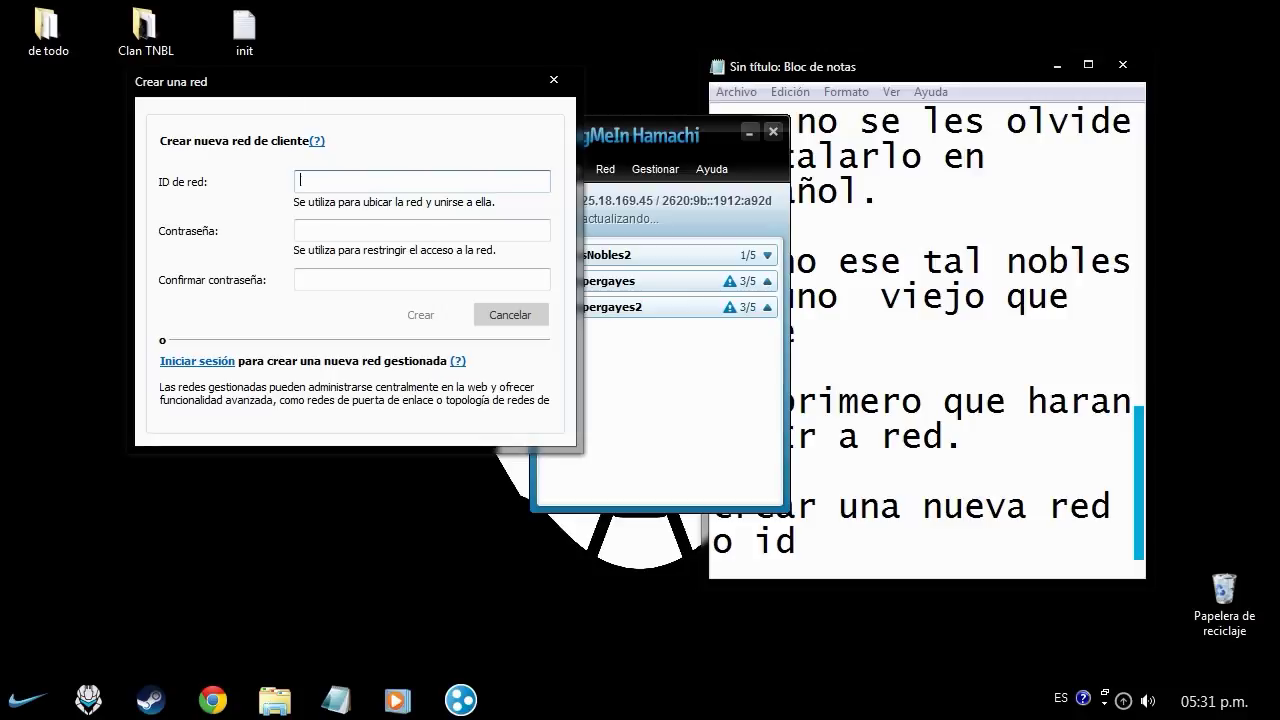
key("alt+Tab")
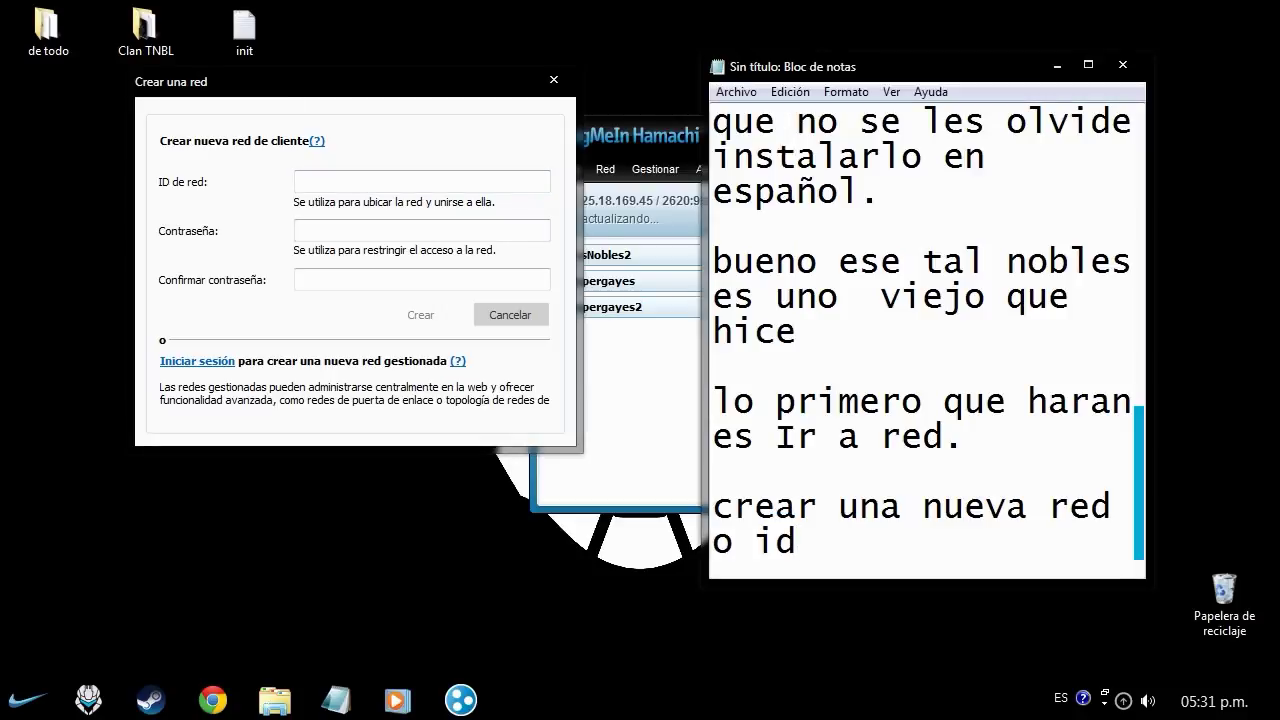
key("alt+Tab")
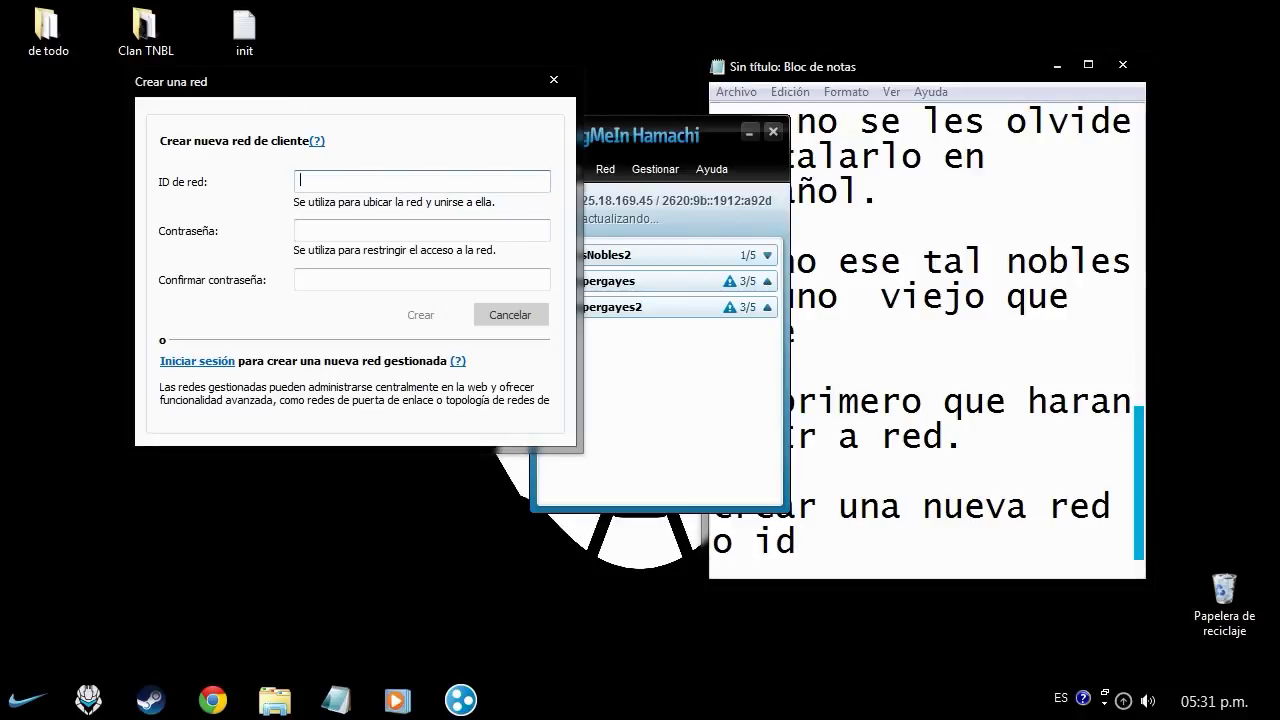
key("alt+Tab")
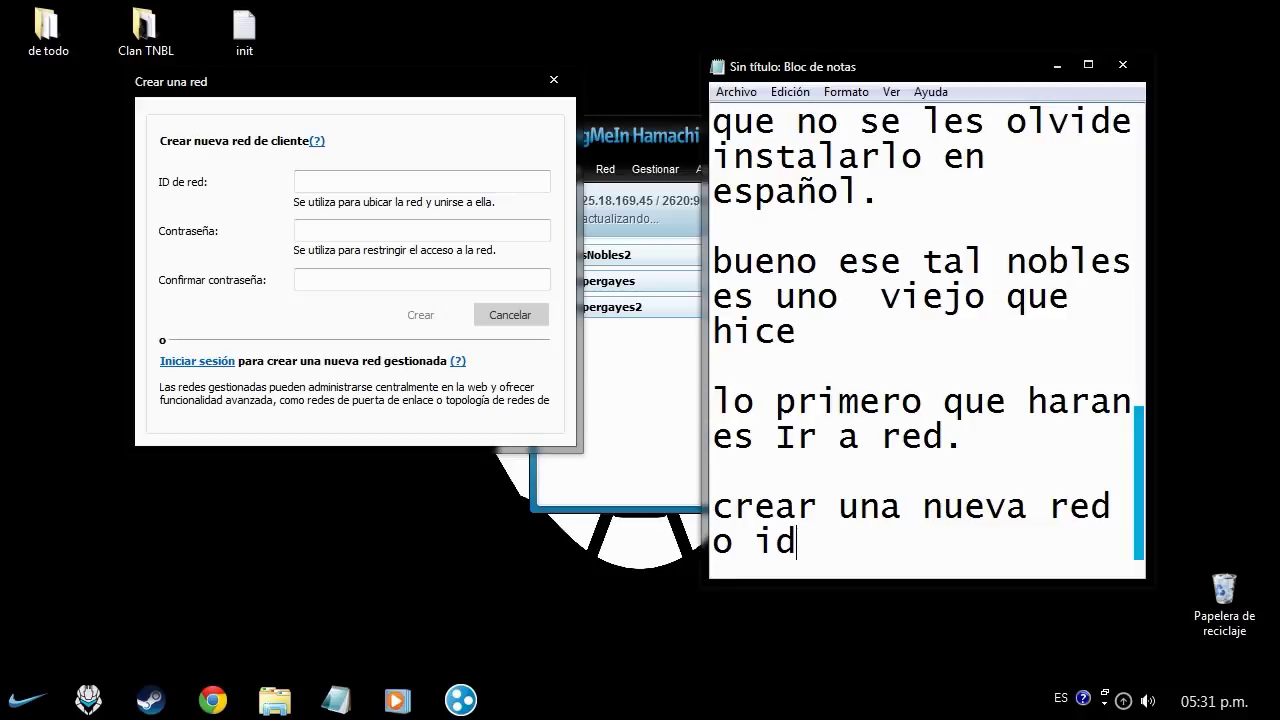
key("Return")
key("Return")
type("I")
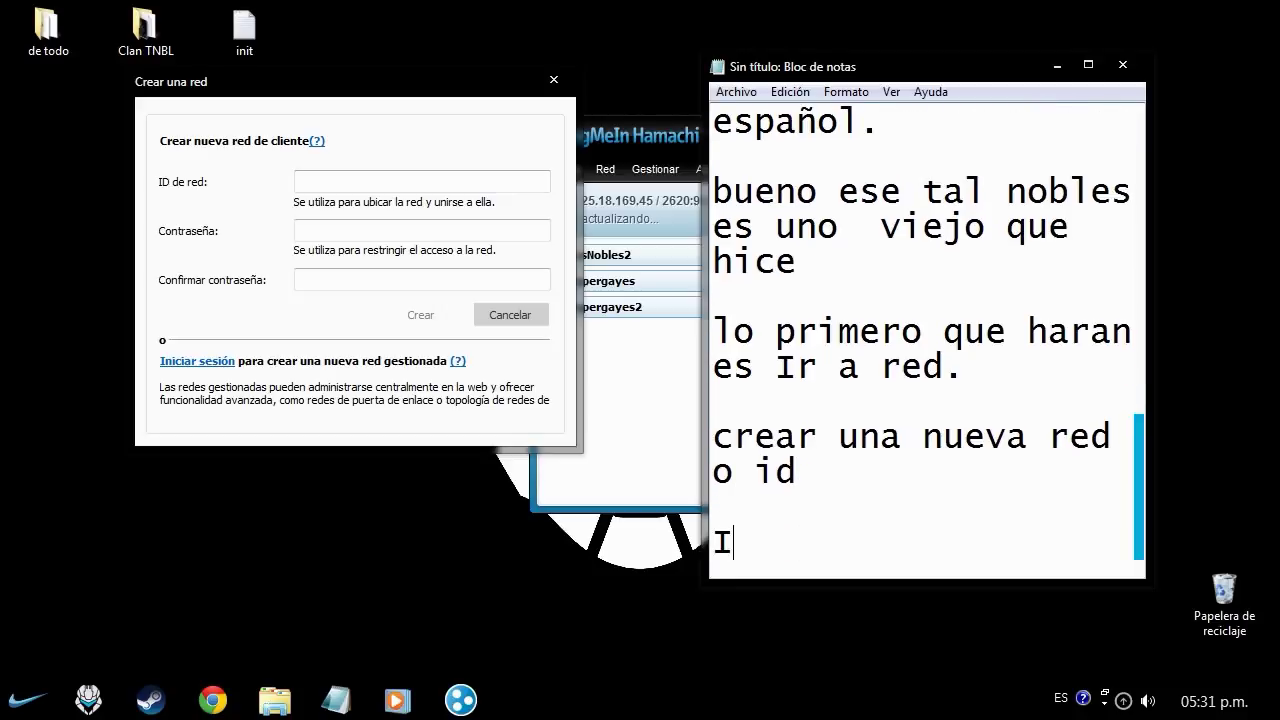
type("D de red ")
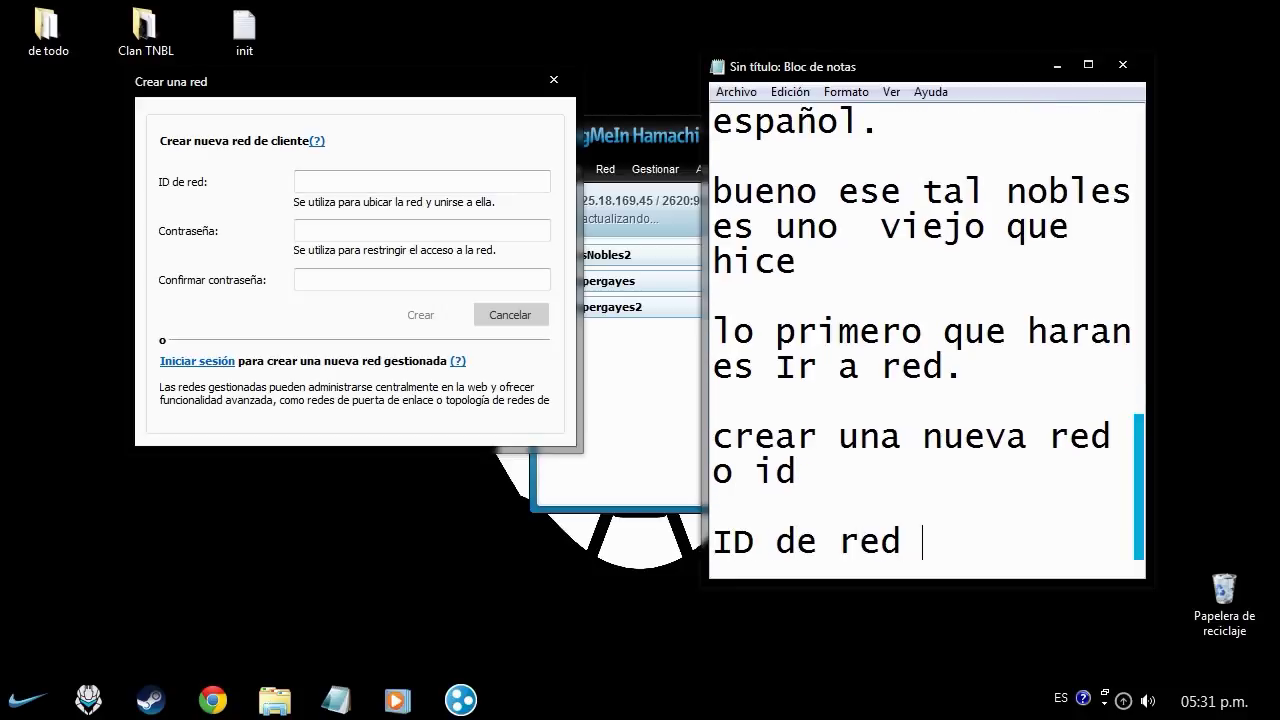
type("la que ")
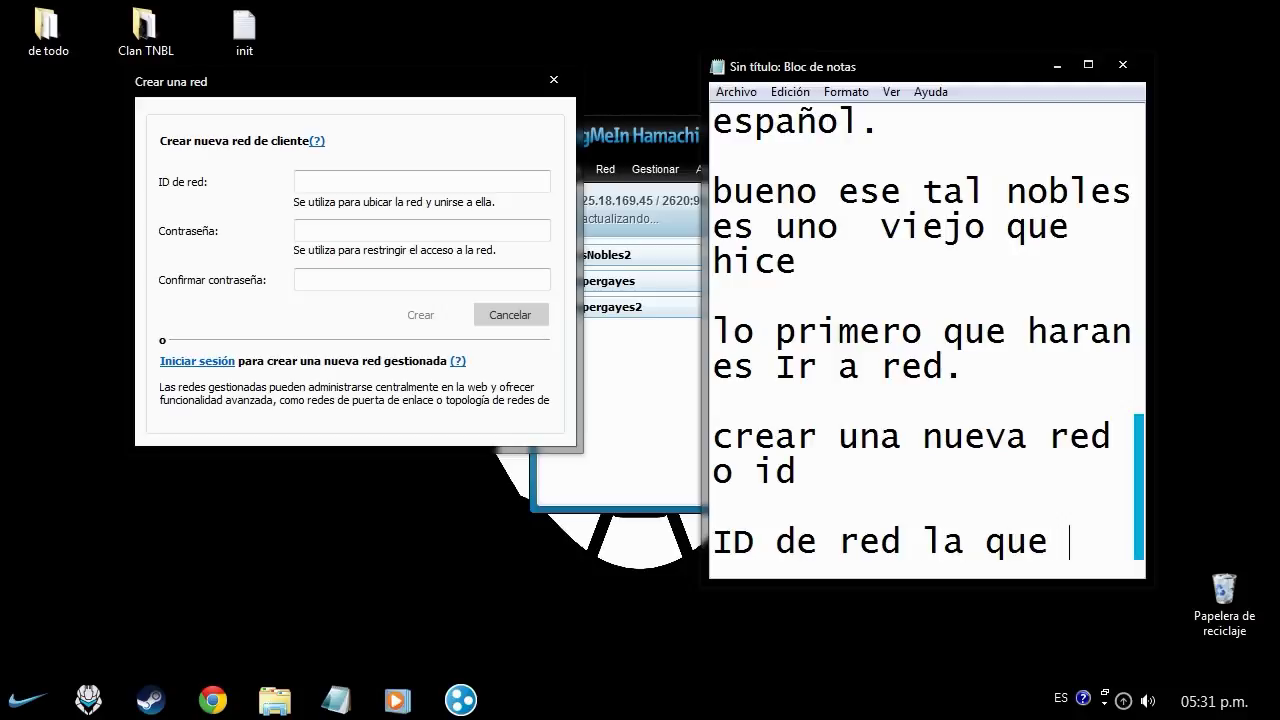
type("les de la perra gana")
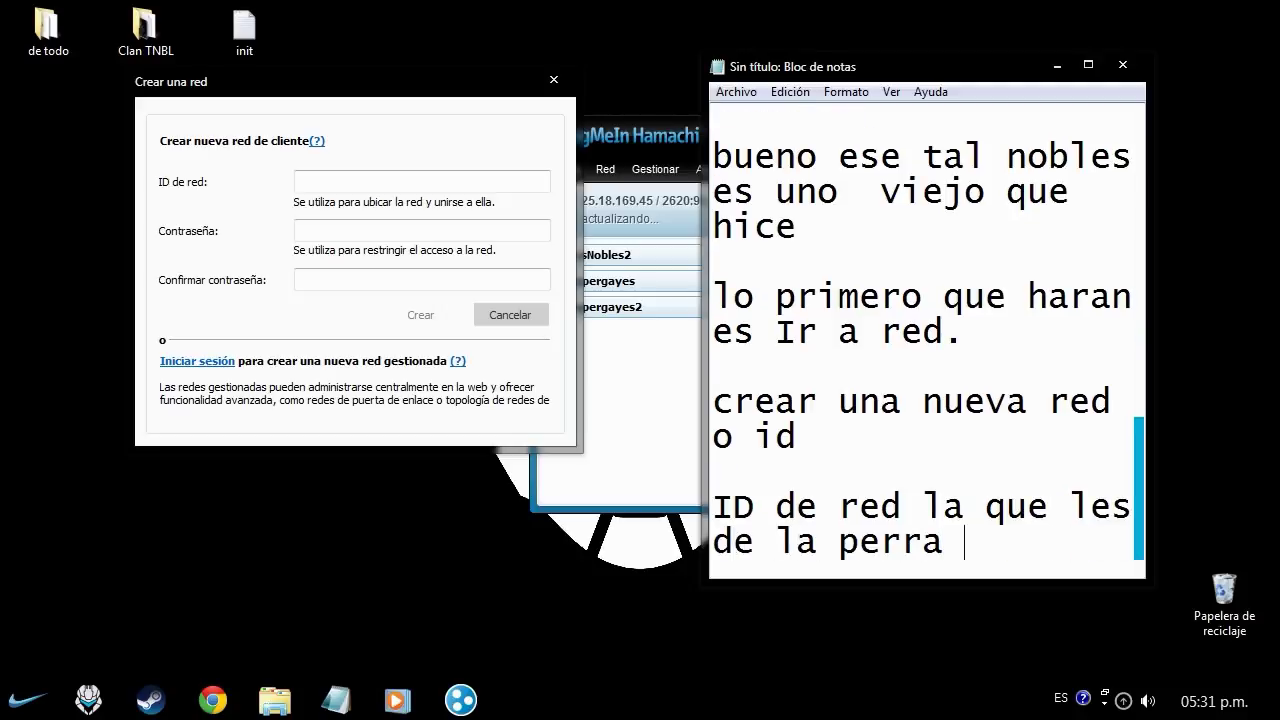
key("Return")
key("Return")
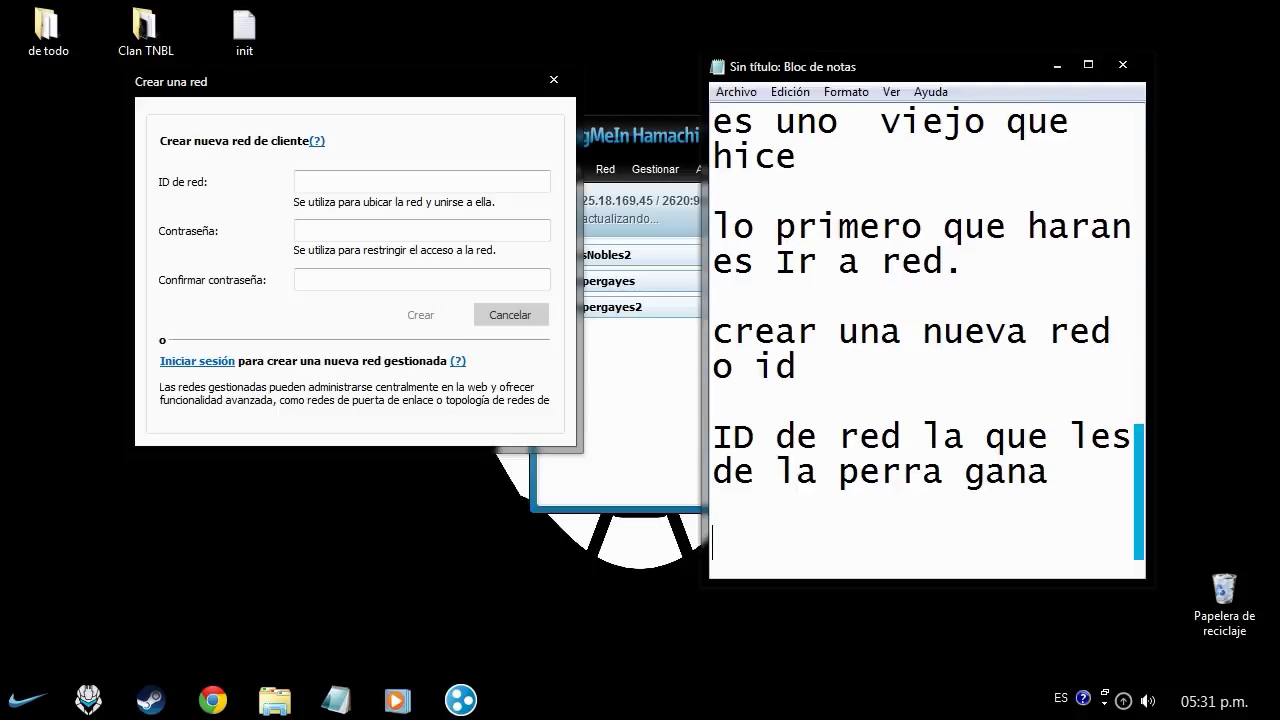
left_click(420, 181)
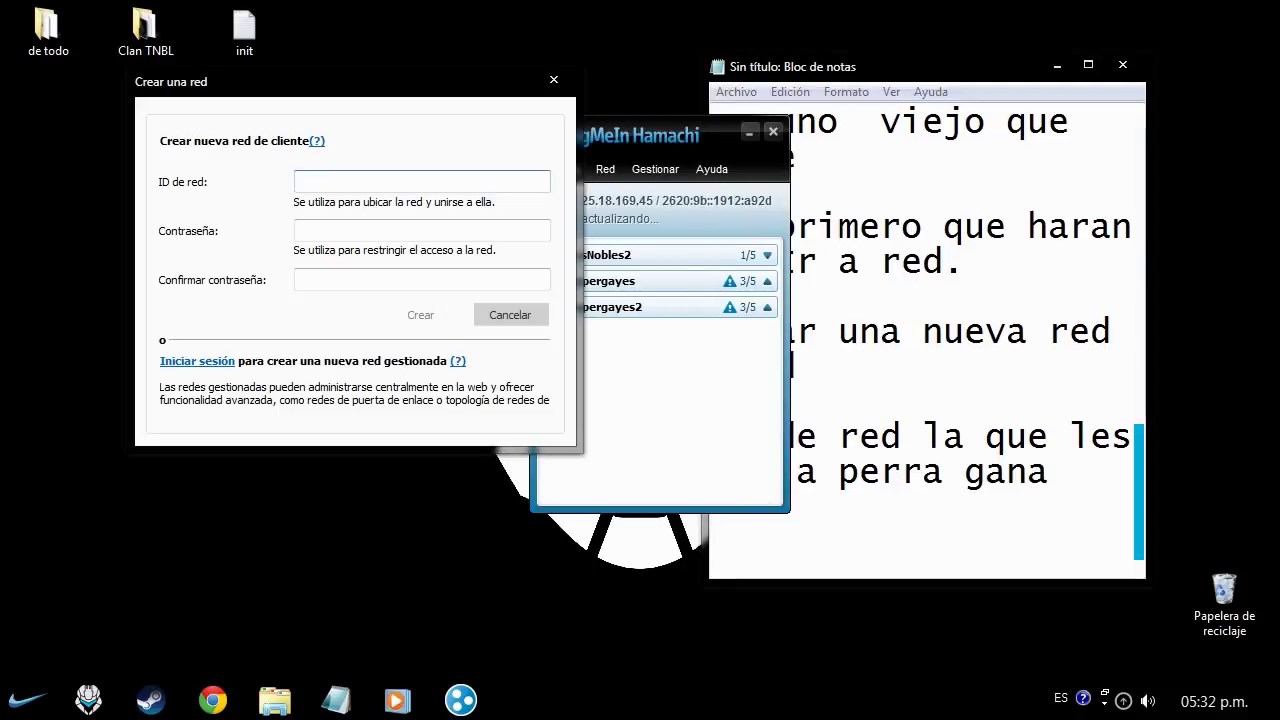
- Enter LosNobles3 as the network ID, then fill in and confirm the network password
type("Los")
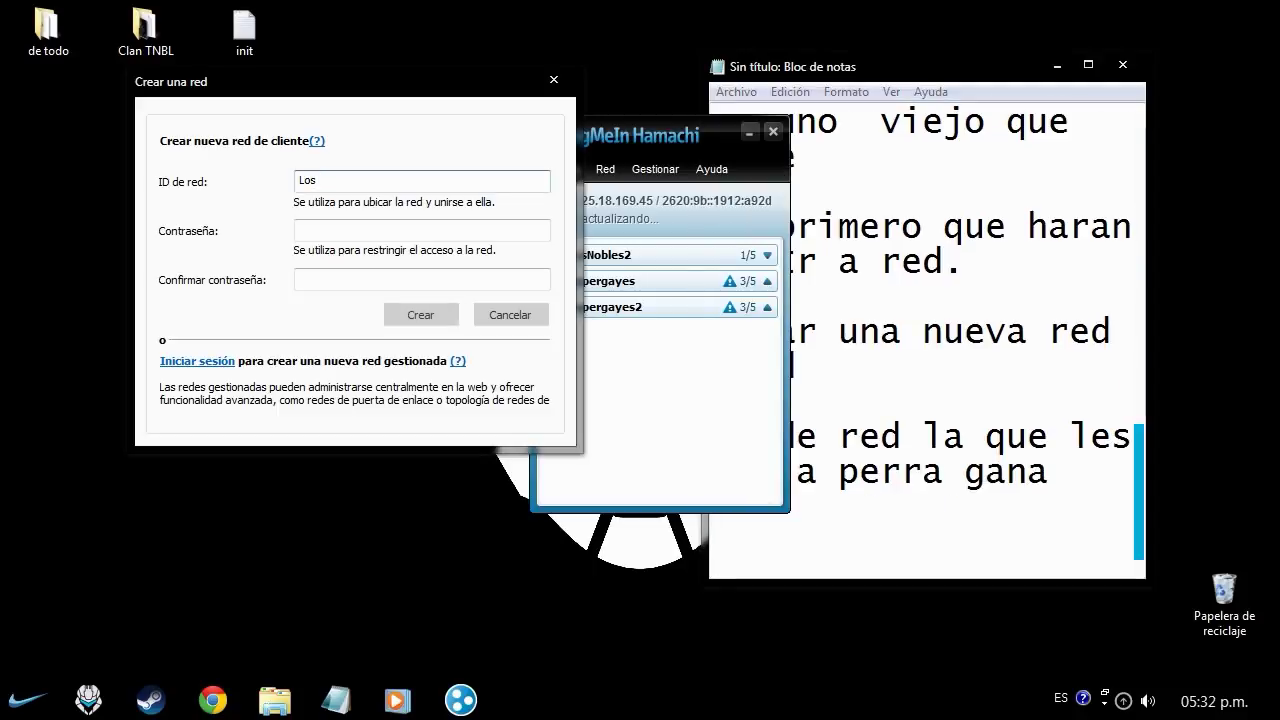
type("Noblk")
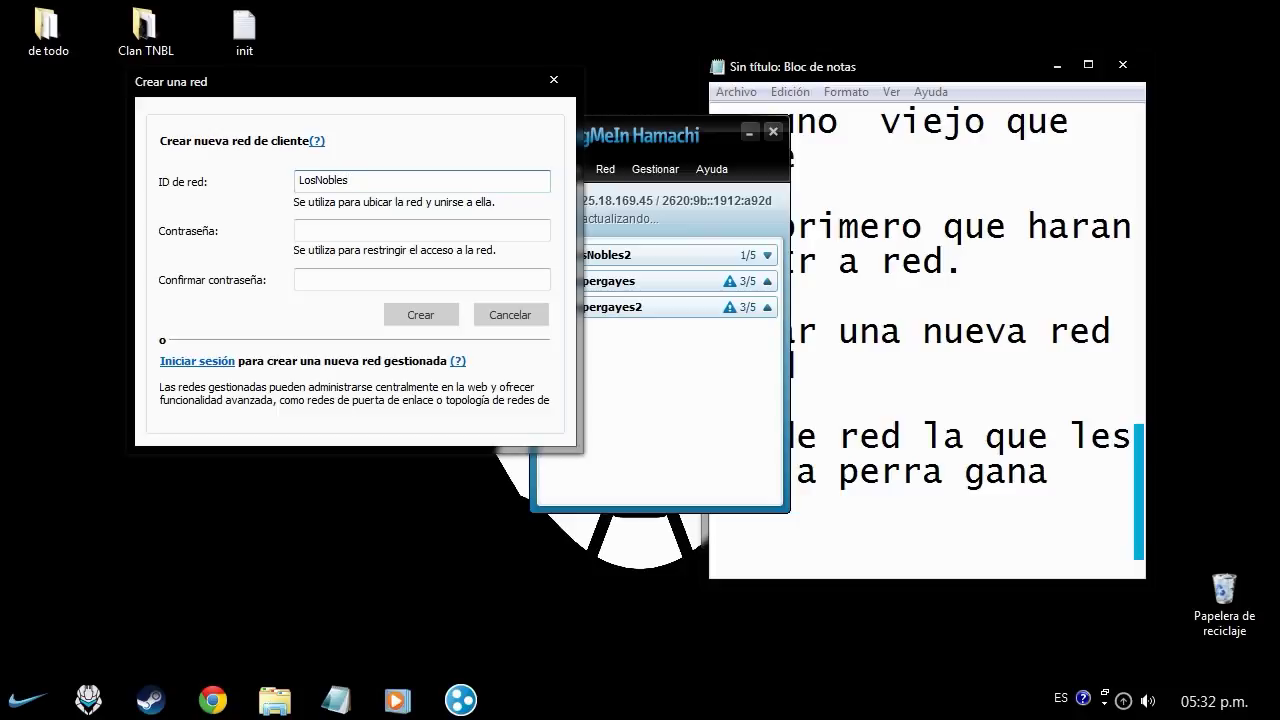
left_click(421, 230)
type("123")
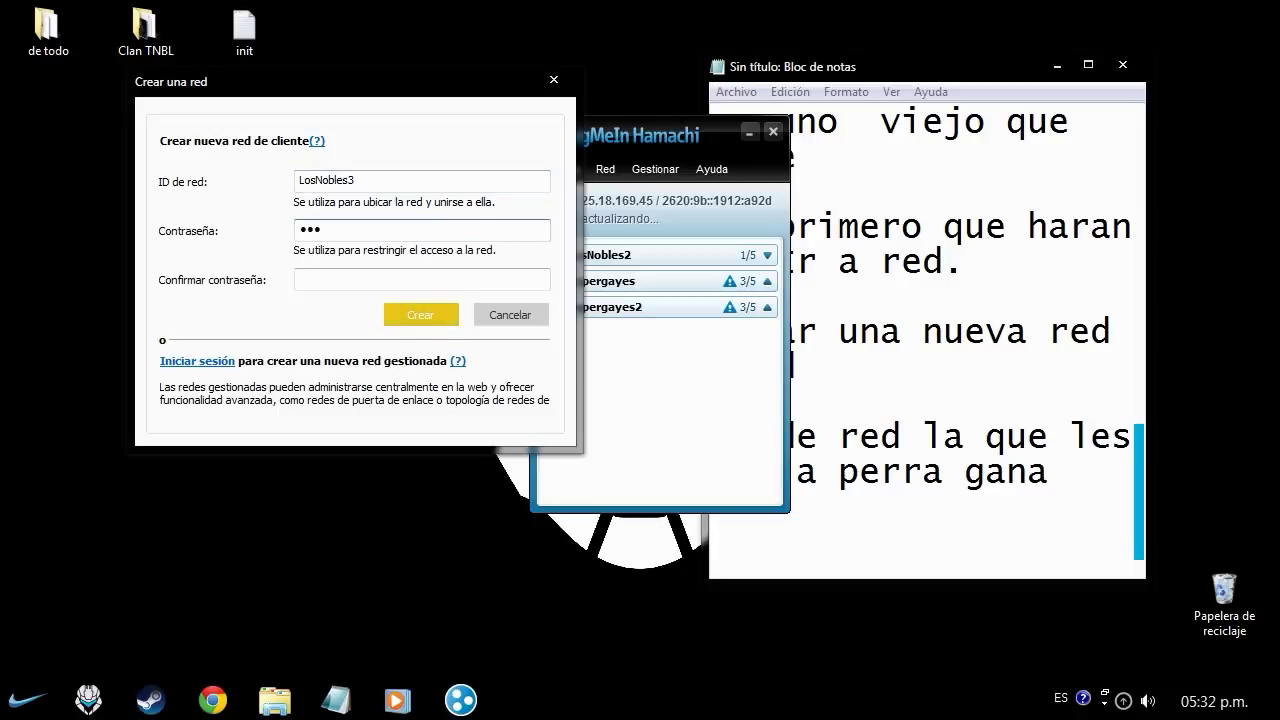
key("Tab")
type("123")
key("Return")
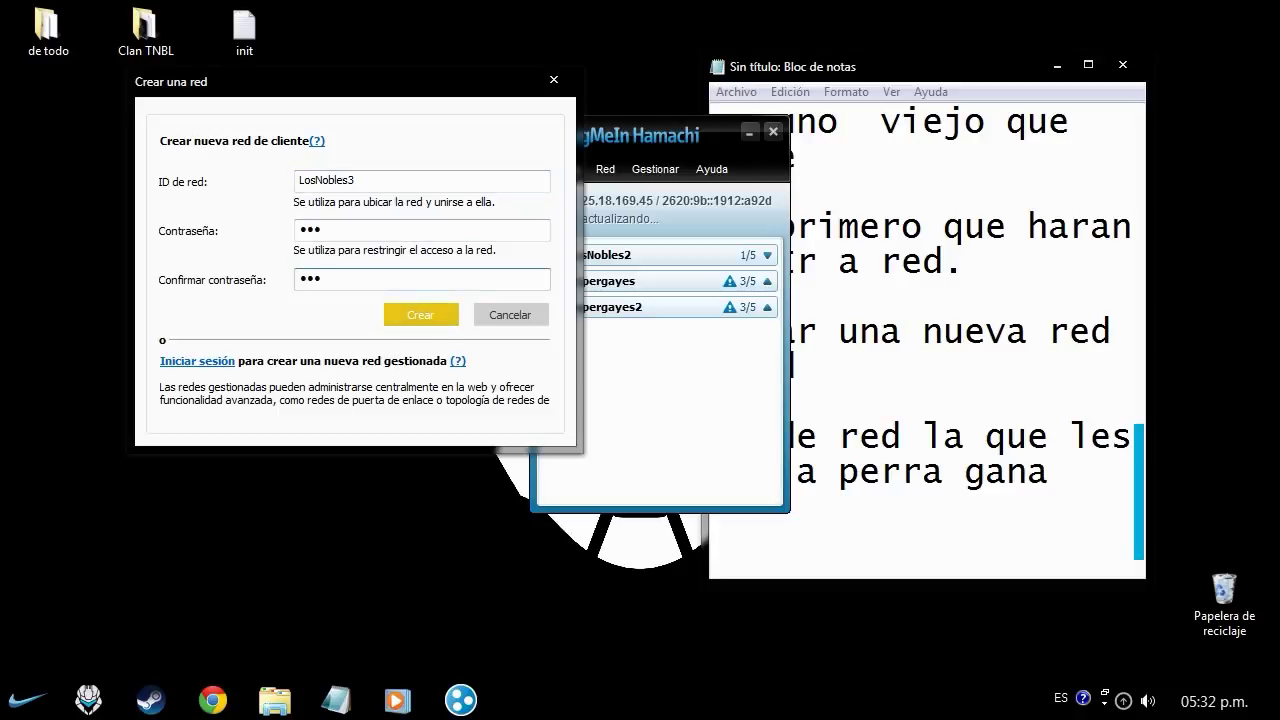
- Add a note about the network password, then create the LosNobles3 network
type("en la con")
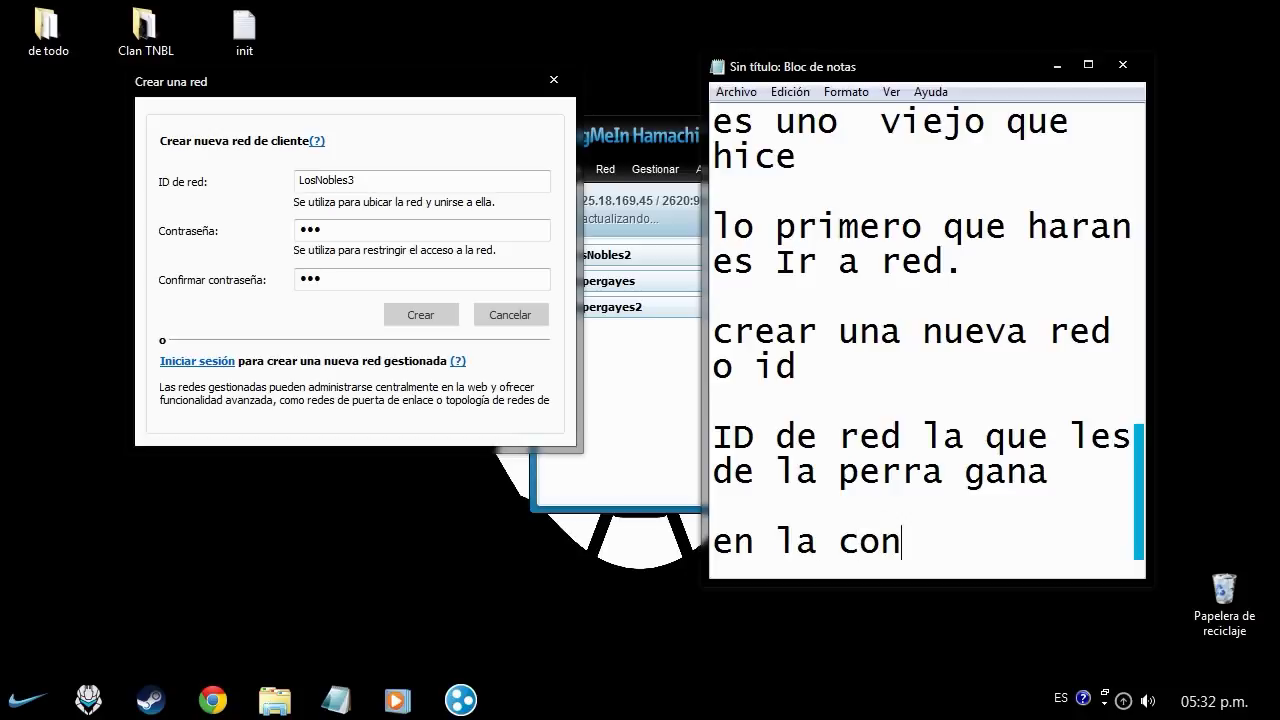
type("traseña ")
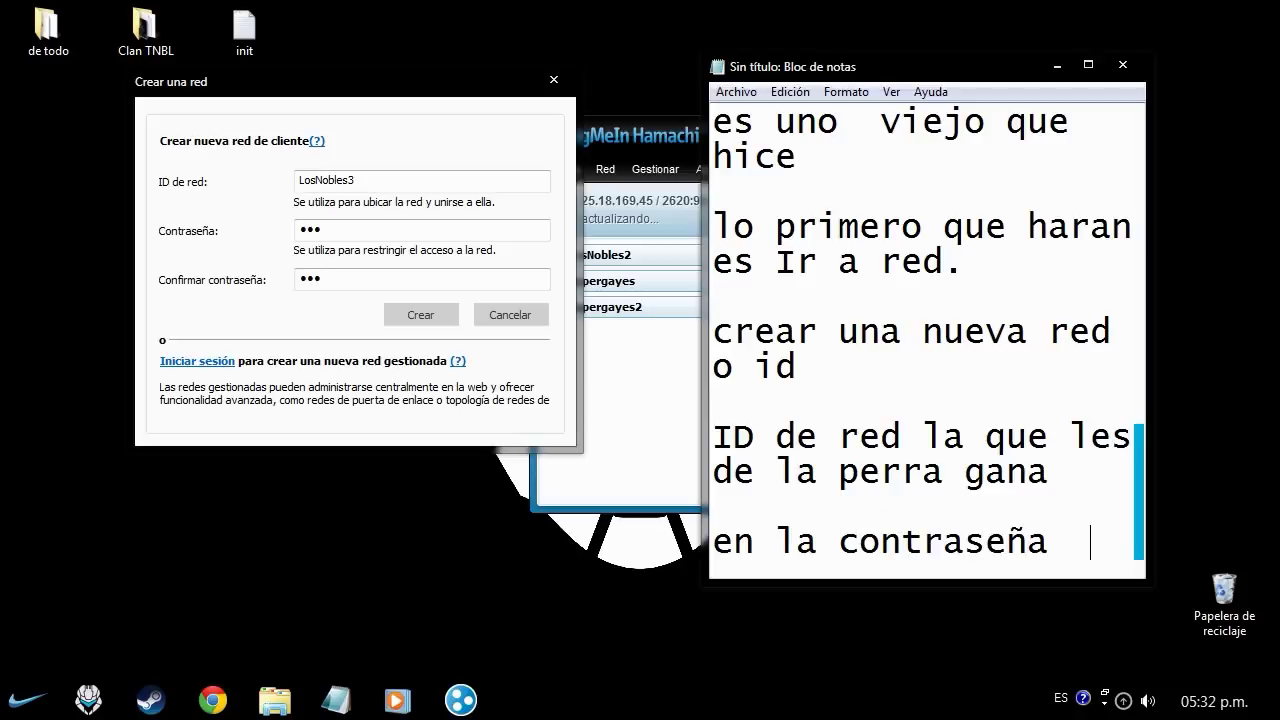
type("del 1 a")
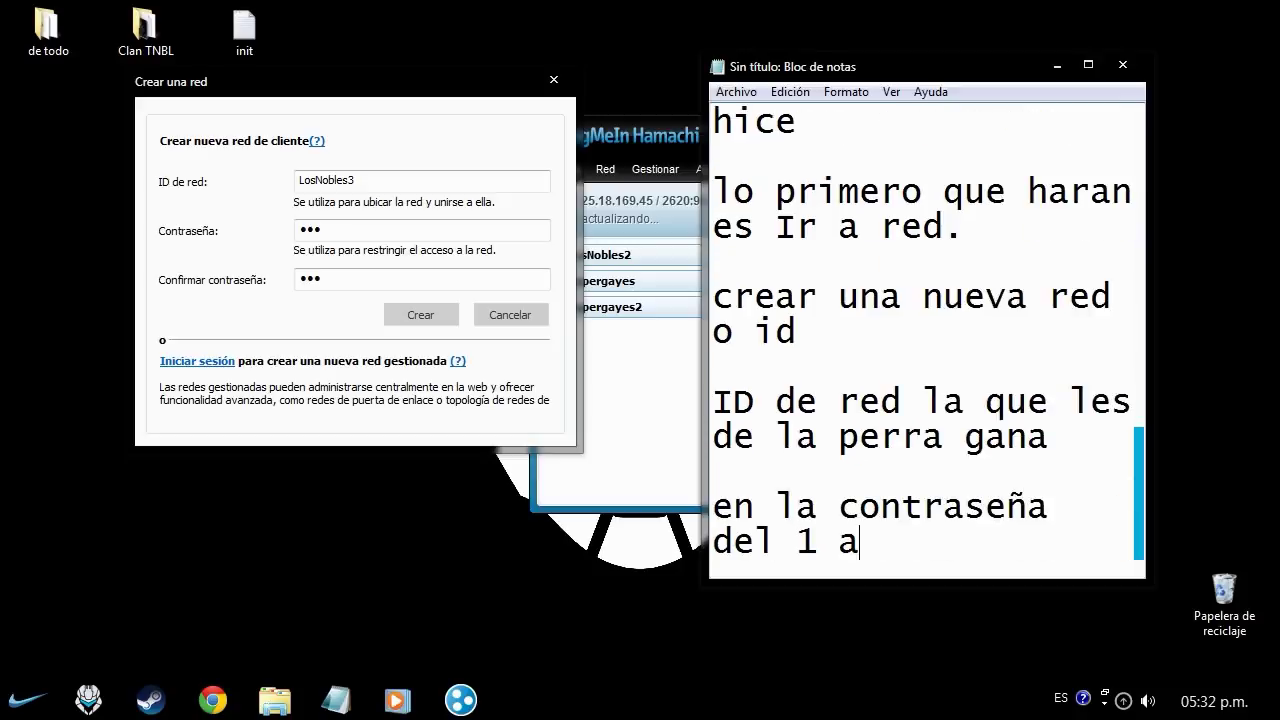
type("l 3")
key("Return")
key("Return")
left_click(322, 279)
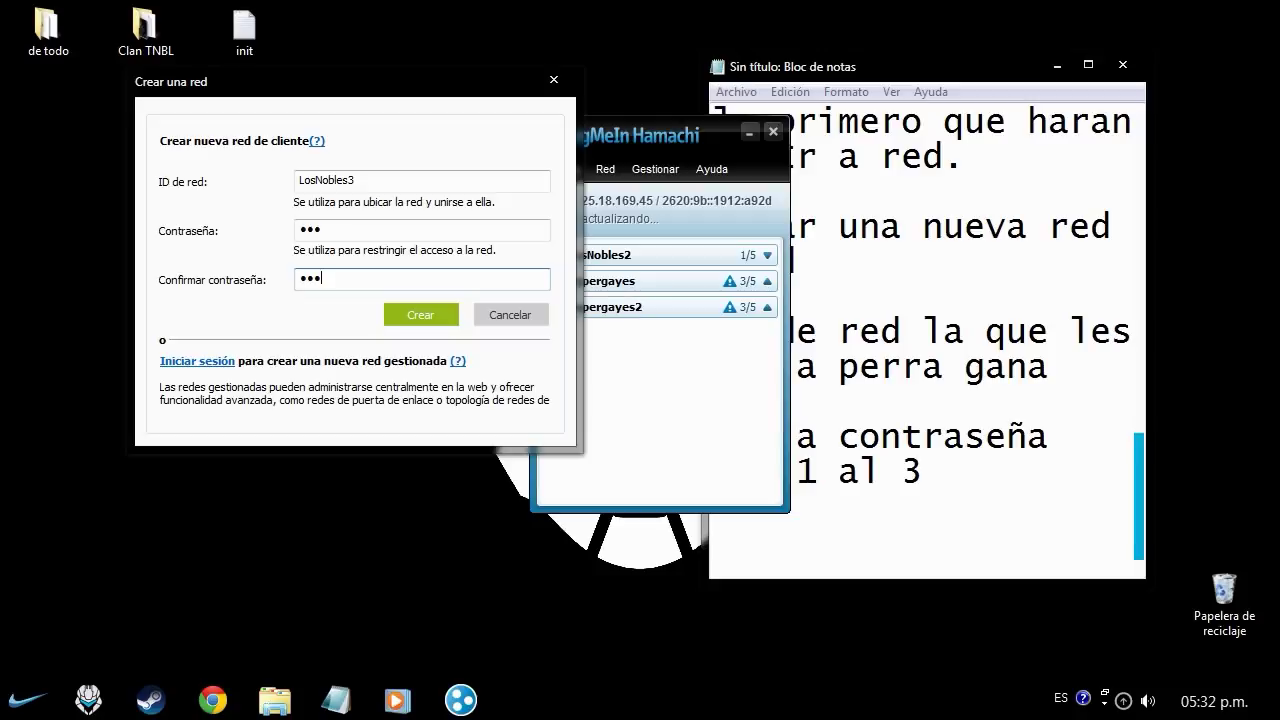
key("Return")
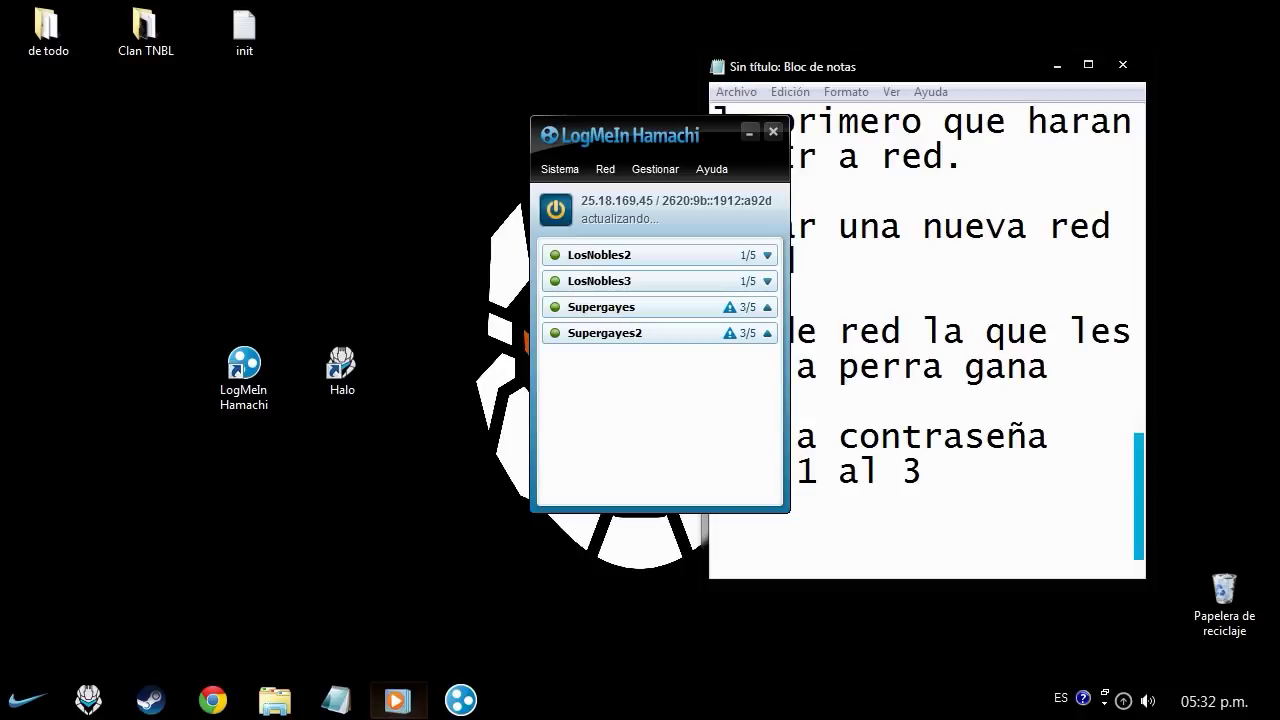
- Replace the current song with Tristam & Rogue - One [Dubstep], then minimize Explorer and Hamachi
left_click(397, 700)
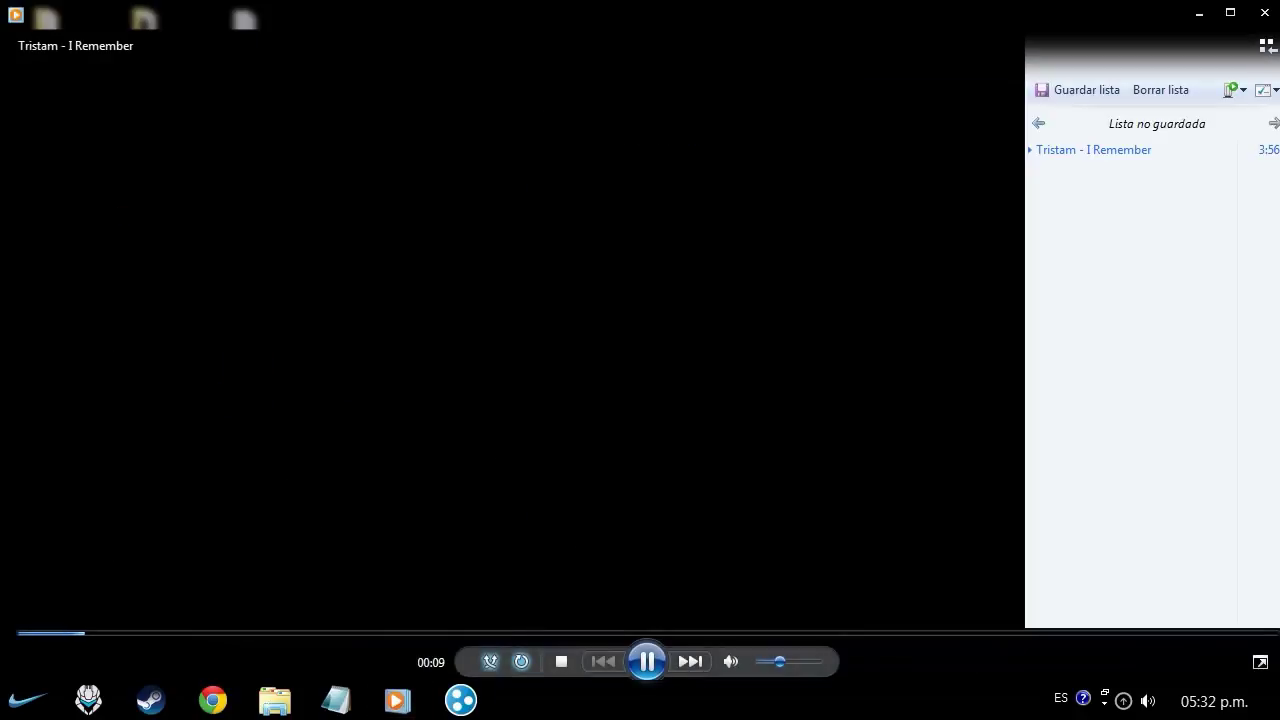
key("ctrl+p")
key("alt+F4")
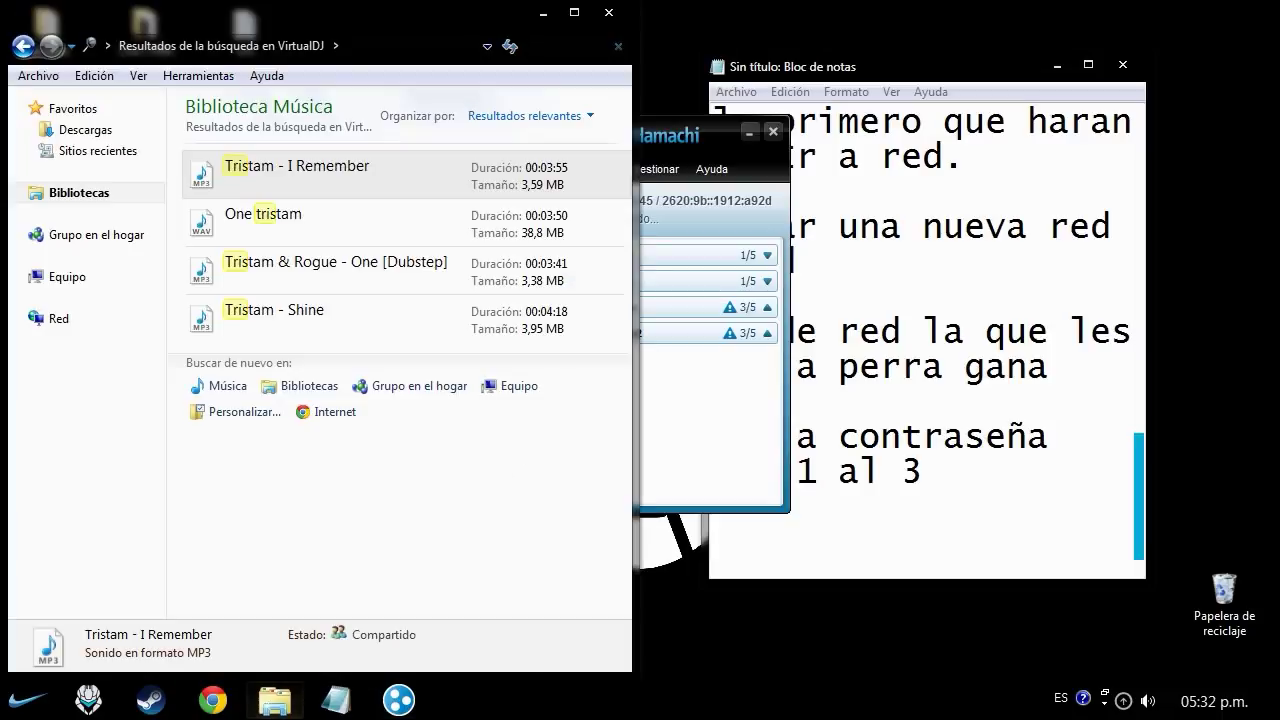
left_click(275, 700)
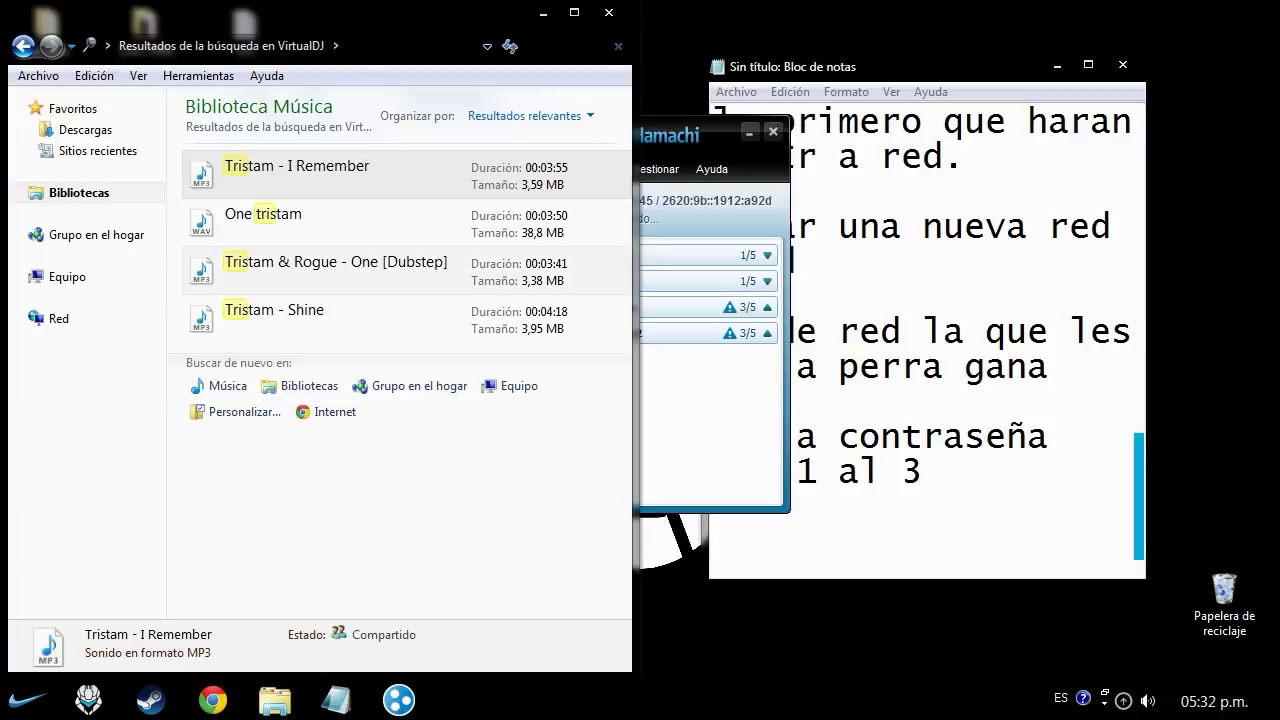
double_click(300, 268)
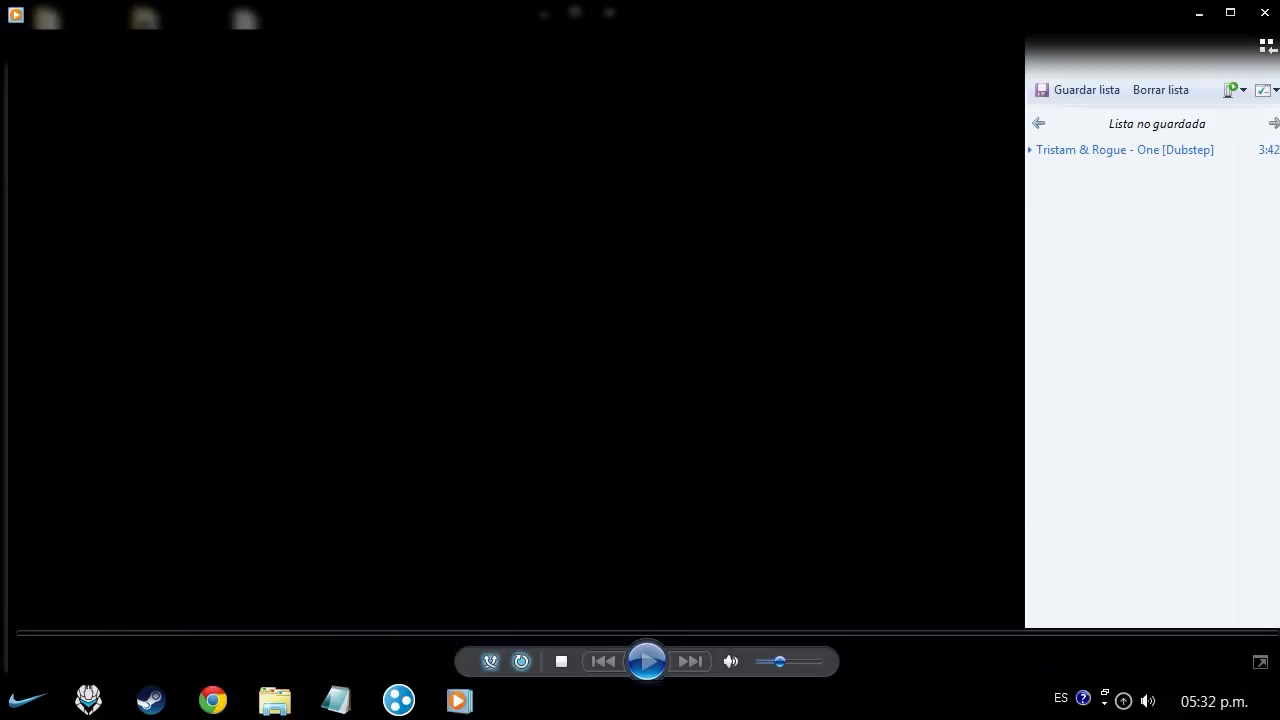
key("super+Down")
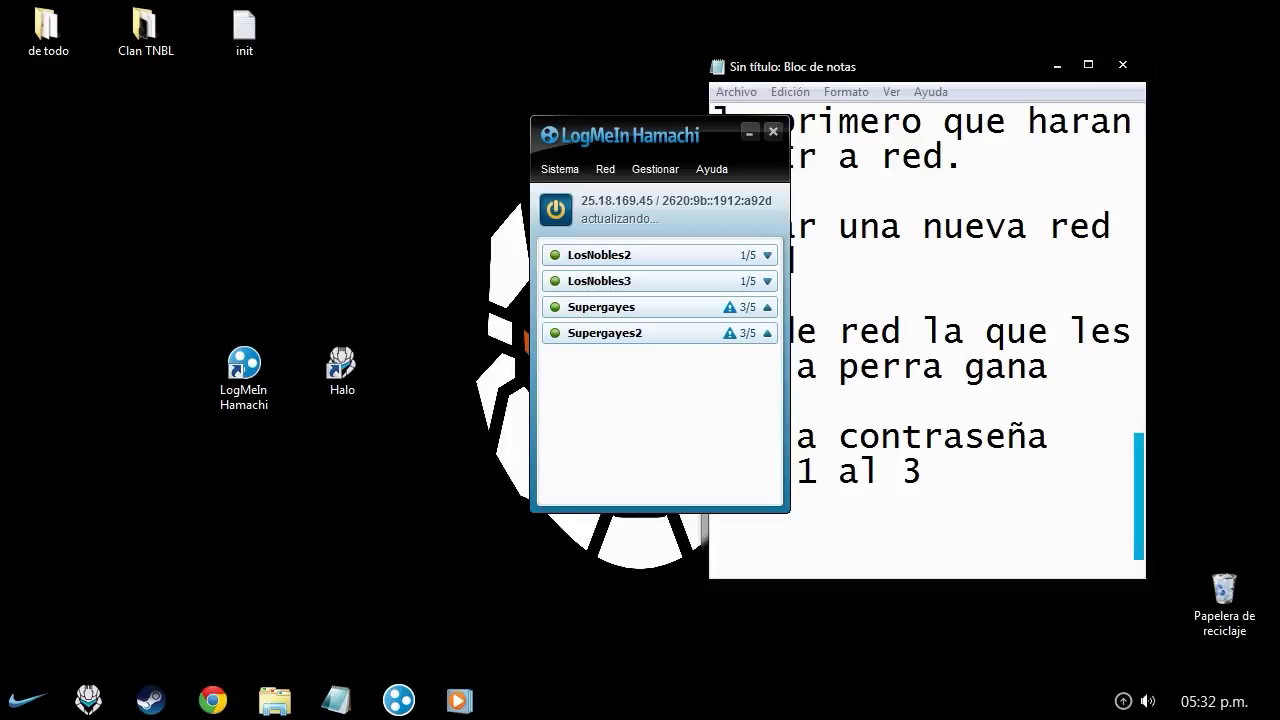
key("super+Down")
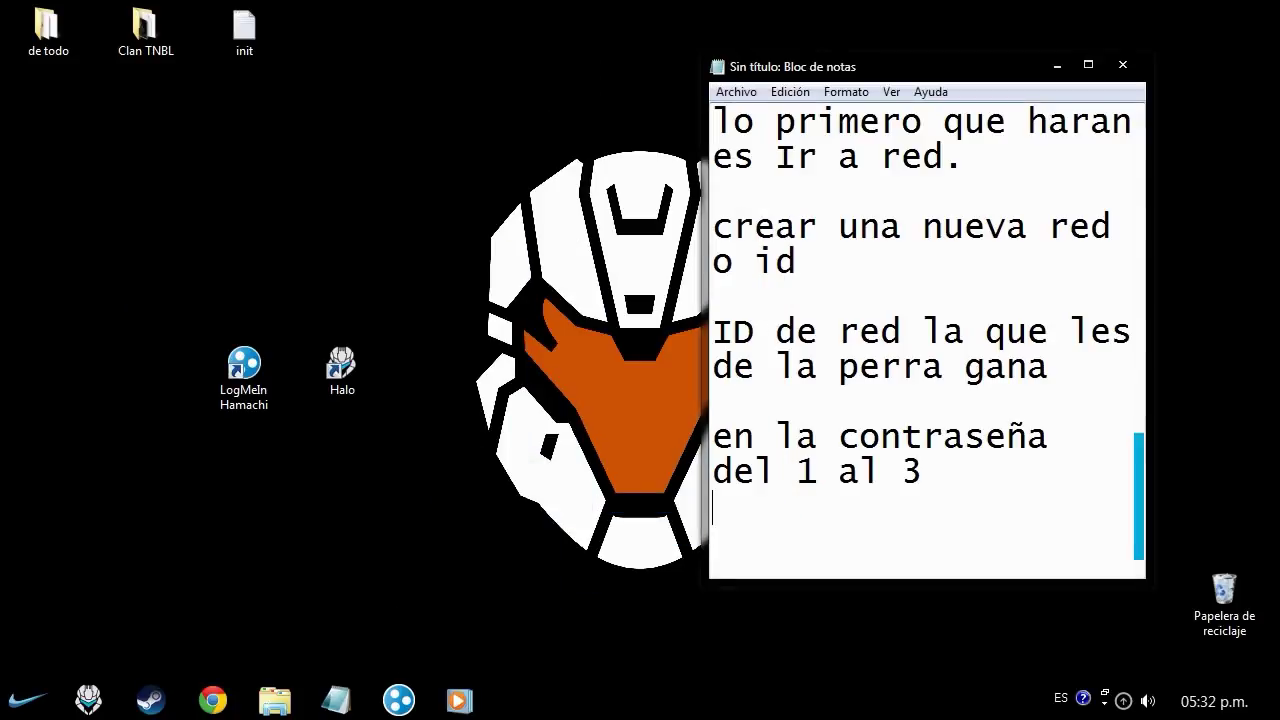
- Add 'bueno ya creada abrimos el halo ce' to the note and hide Notepad
key("Return")
key("Return")
type("bueno ")
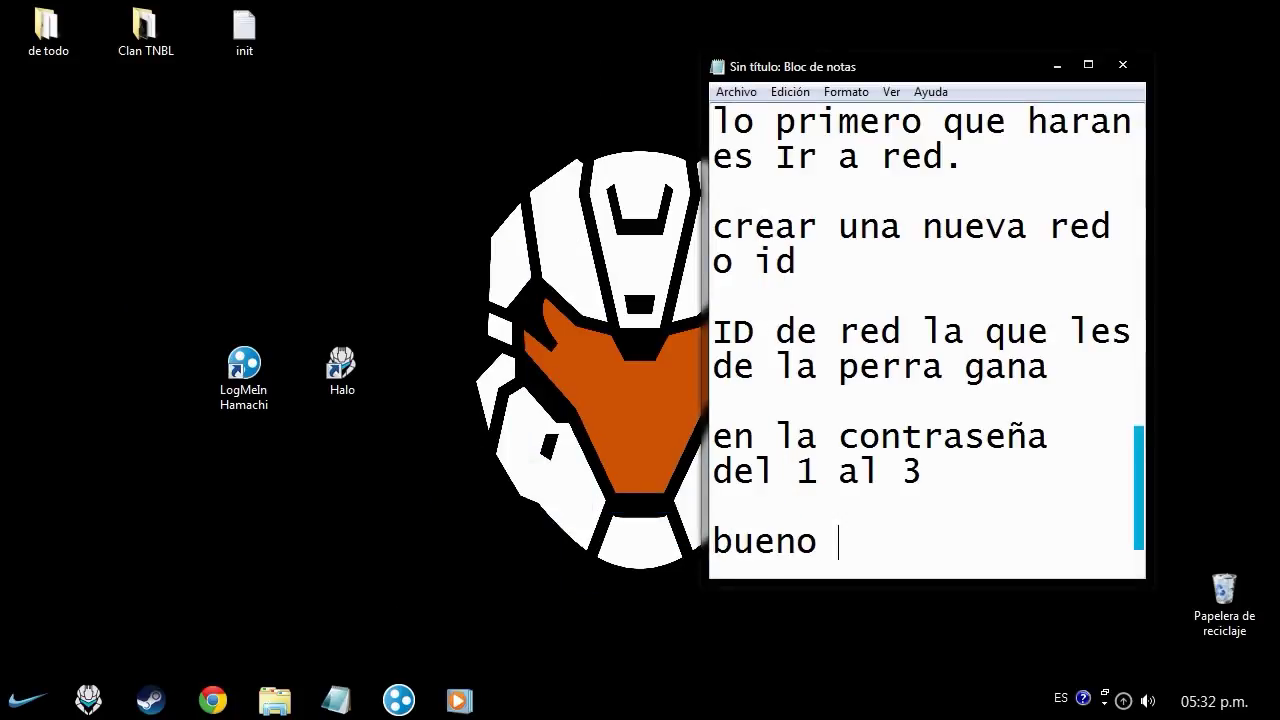
type("ya creada")
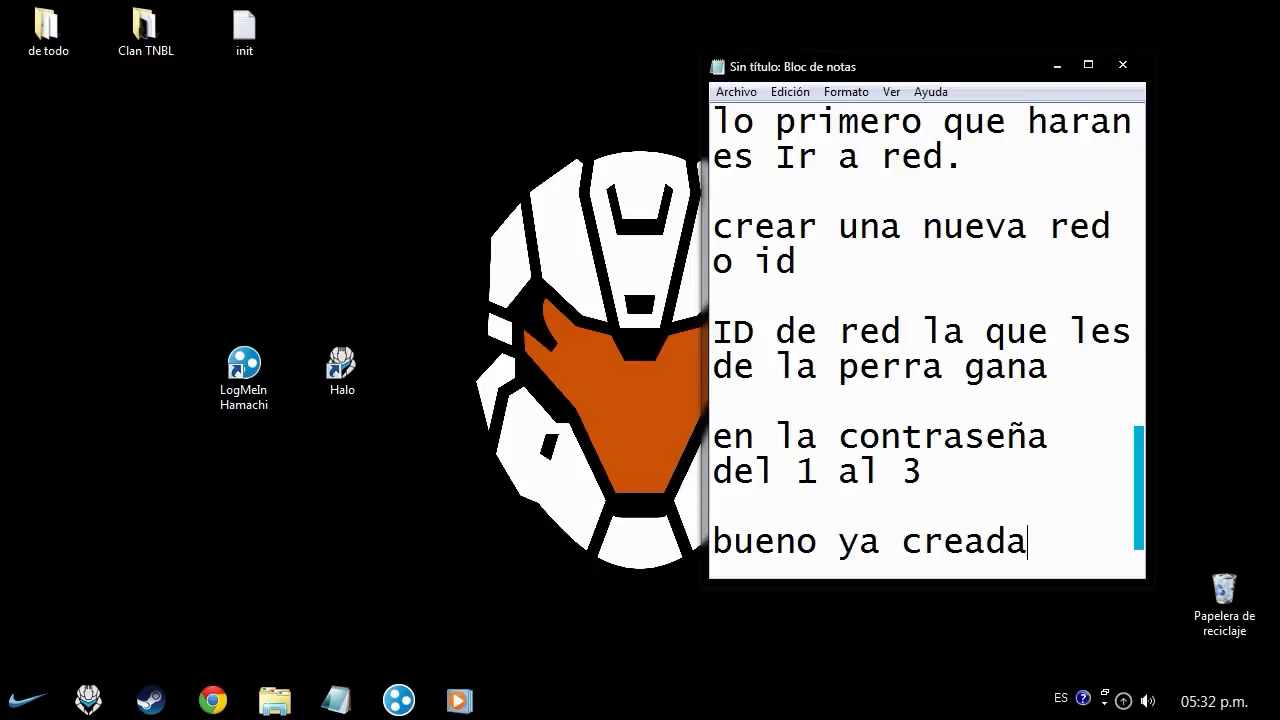
type(" abrimos el ")
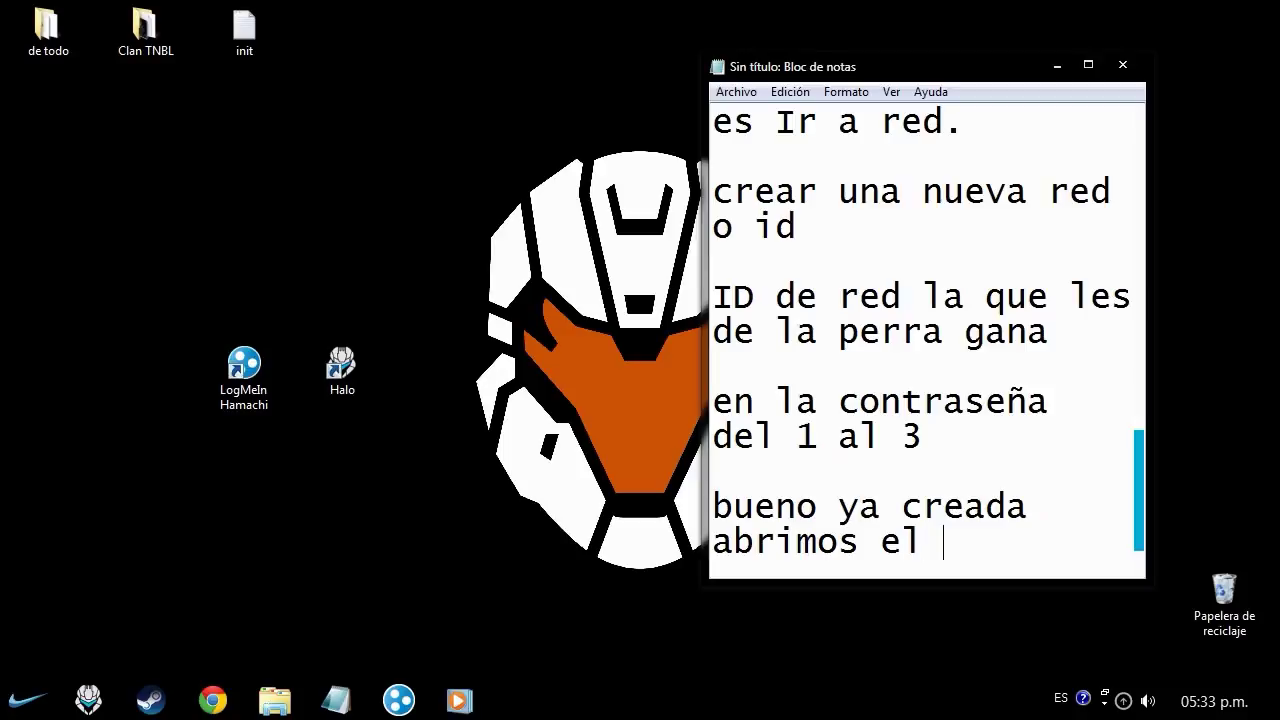
type("halo ce.")
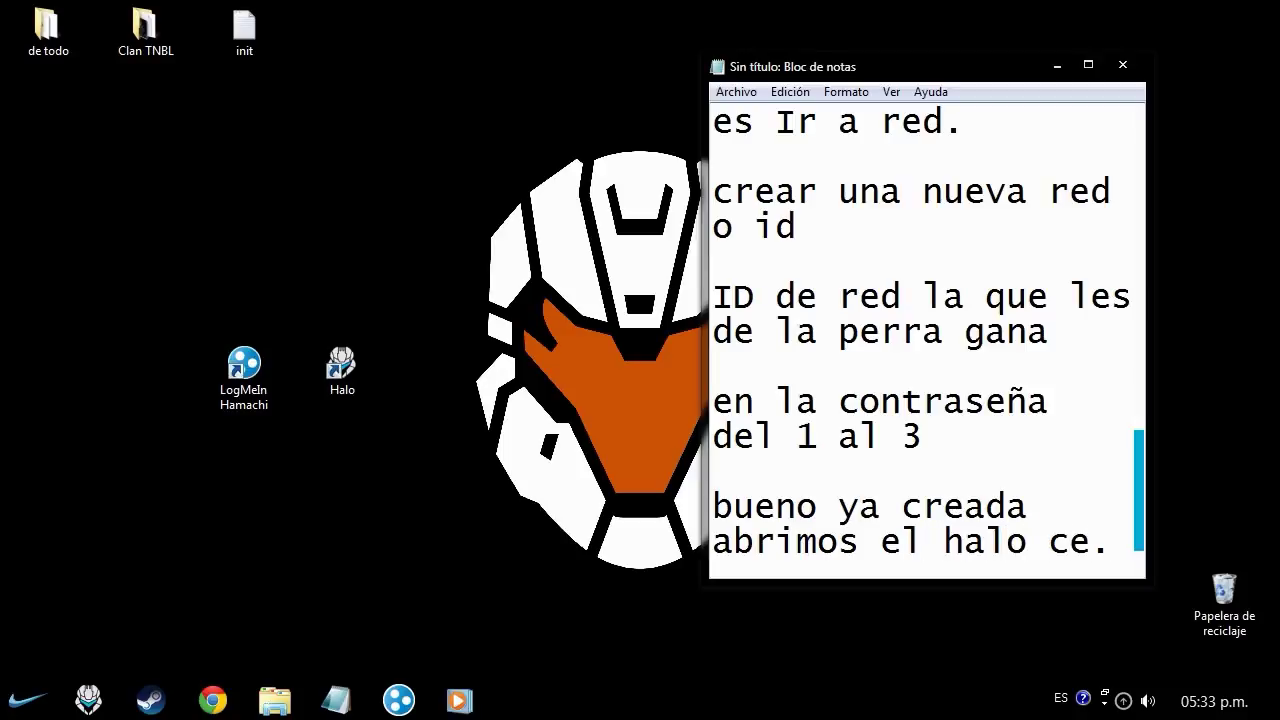
key("super+d")
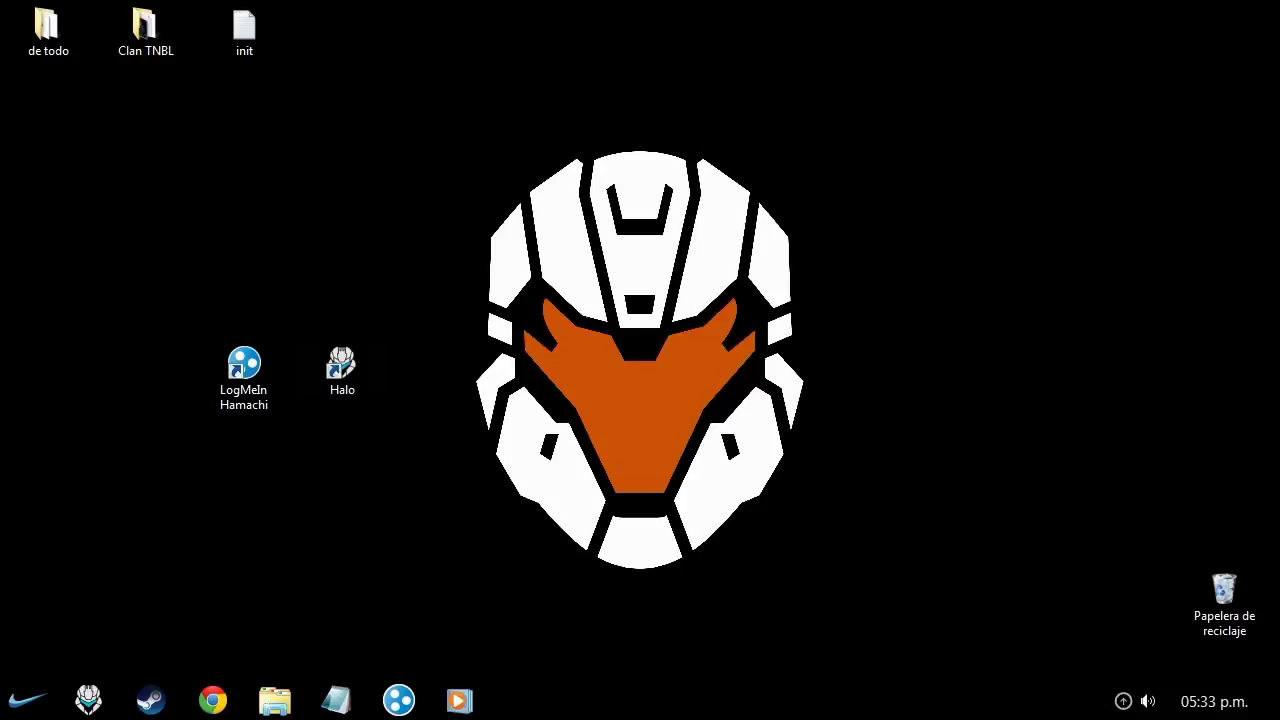
- Move the Halo desktop shortcut into the top-left column
left_click_drag(342, 365, 440, 365)
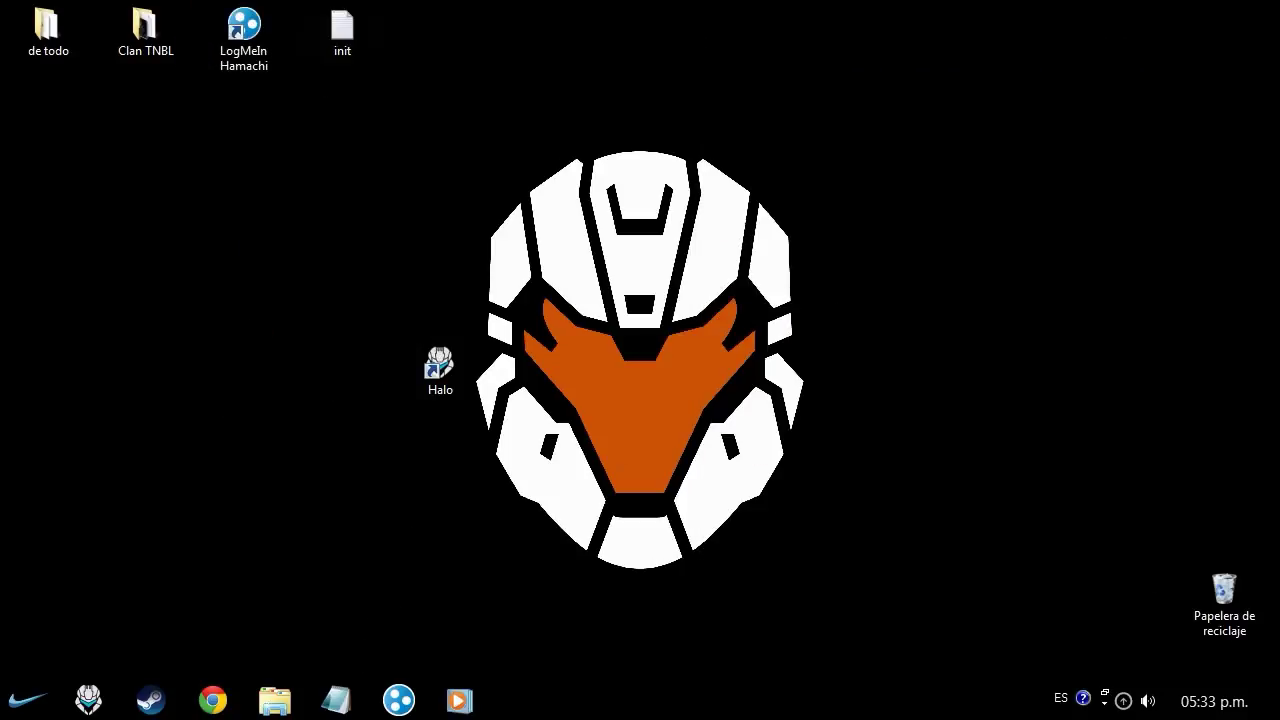
left_click_drag(440, 365, 48, 138)
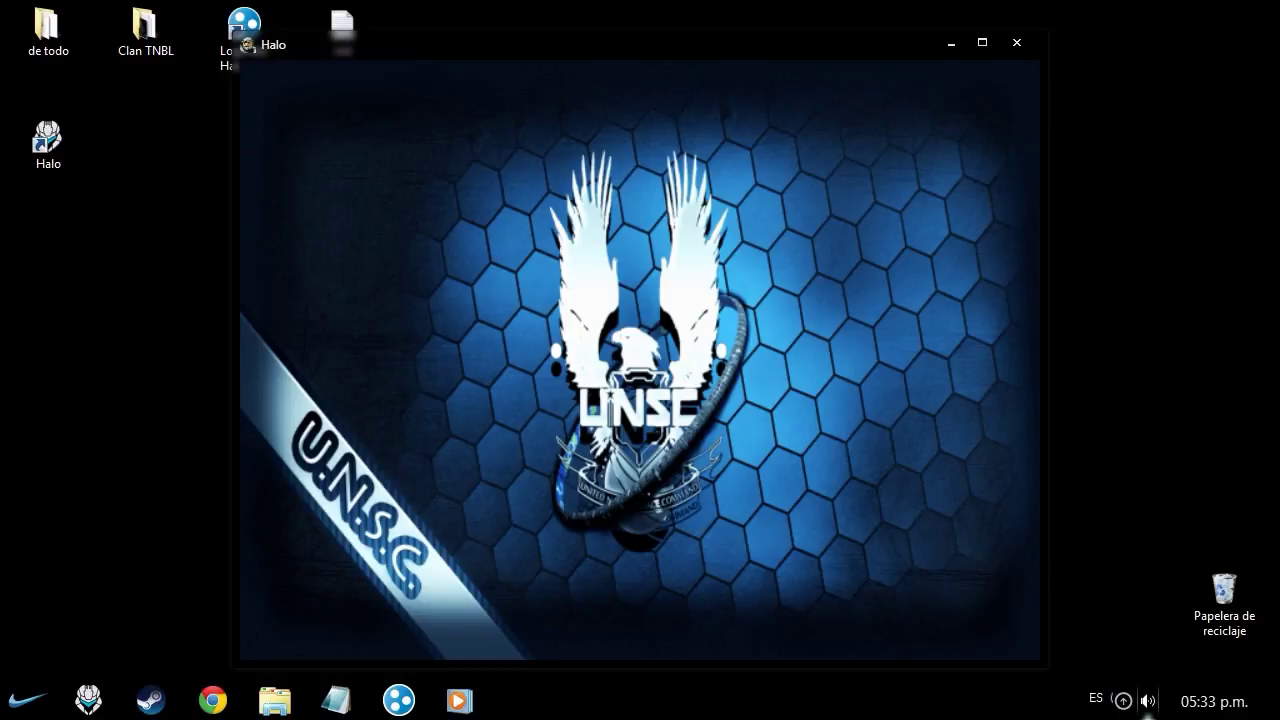
- Open the Windows Volume Mixer and move it aside while Halo loads its main menu
left_click(1148, 701)
left_click(1148, 701)
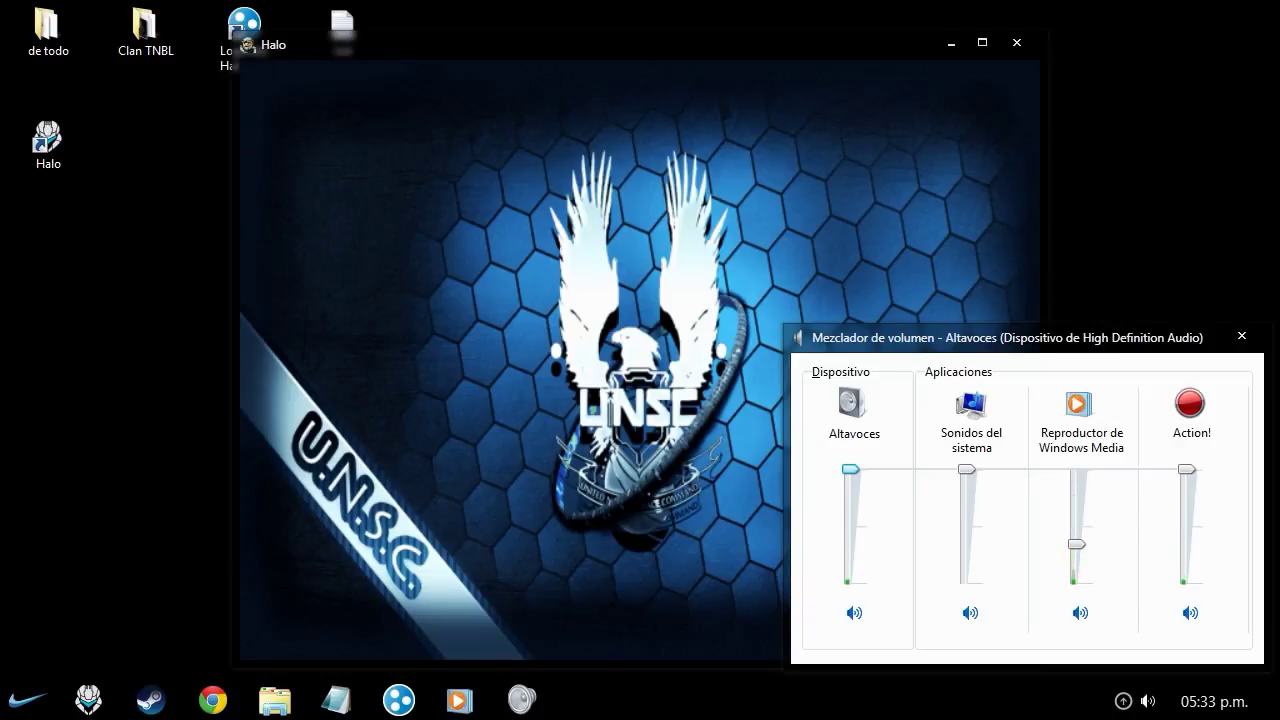
left_click_drag(1203, 340, 1174, 311)
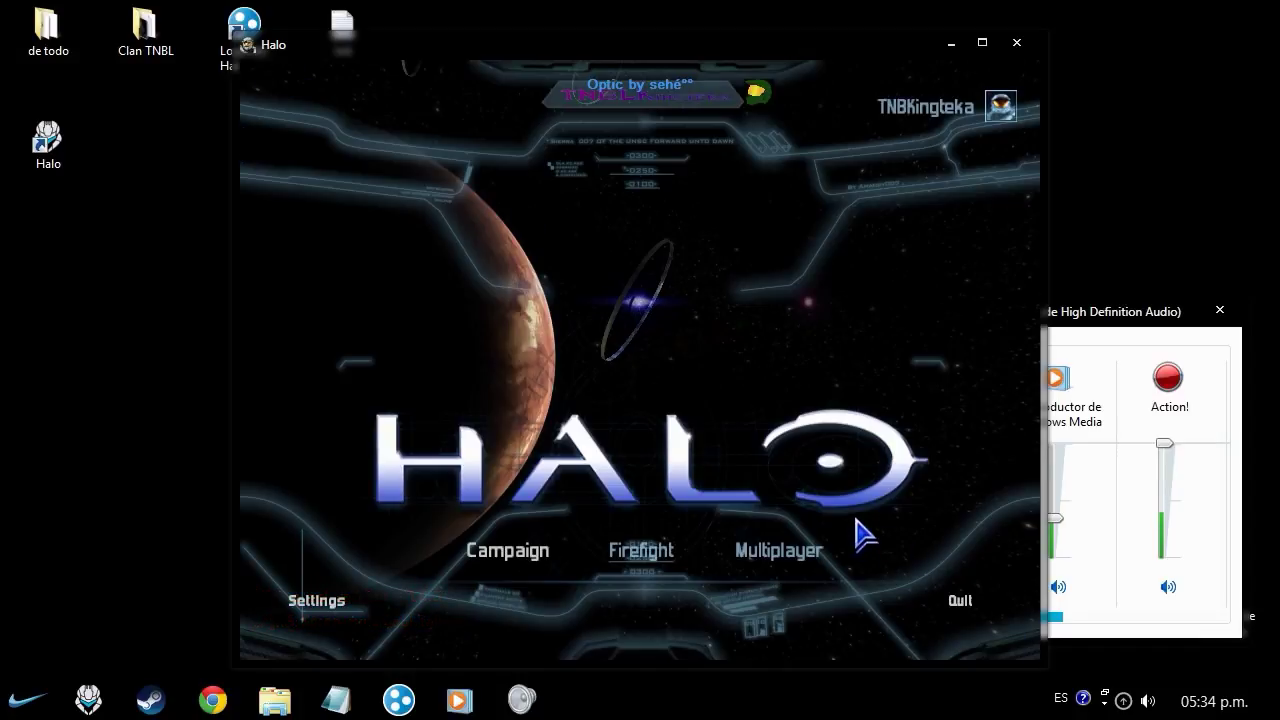
- Turn Halo's Music Volume down to 0 in the profile audio settings
left_click(775, 558)
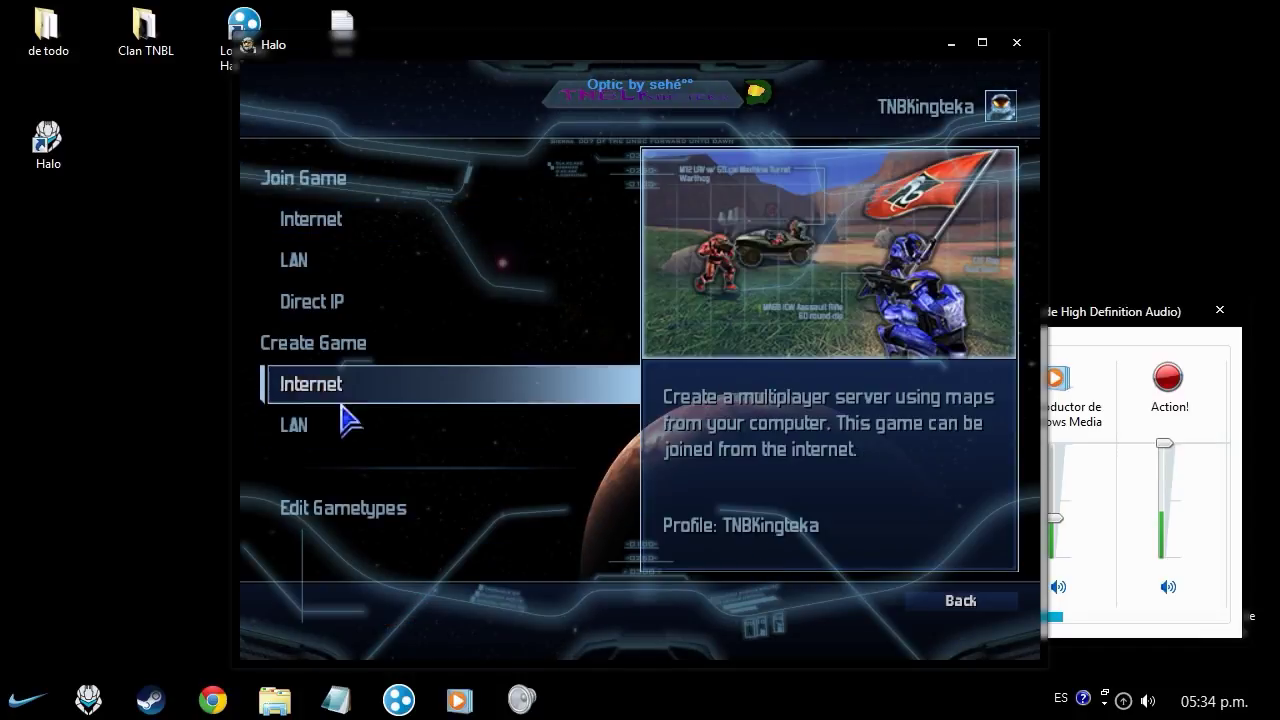
left_click(955, 610)
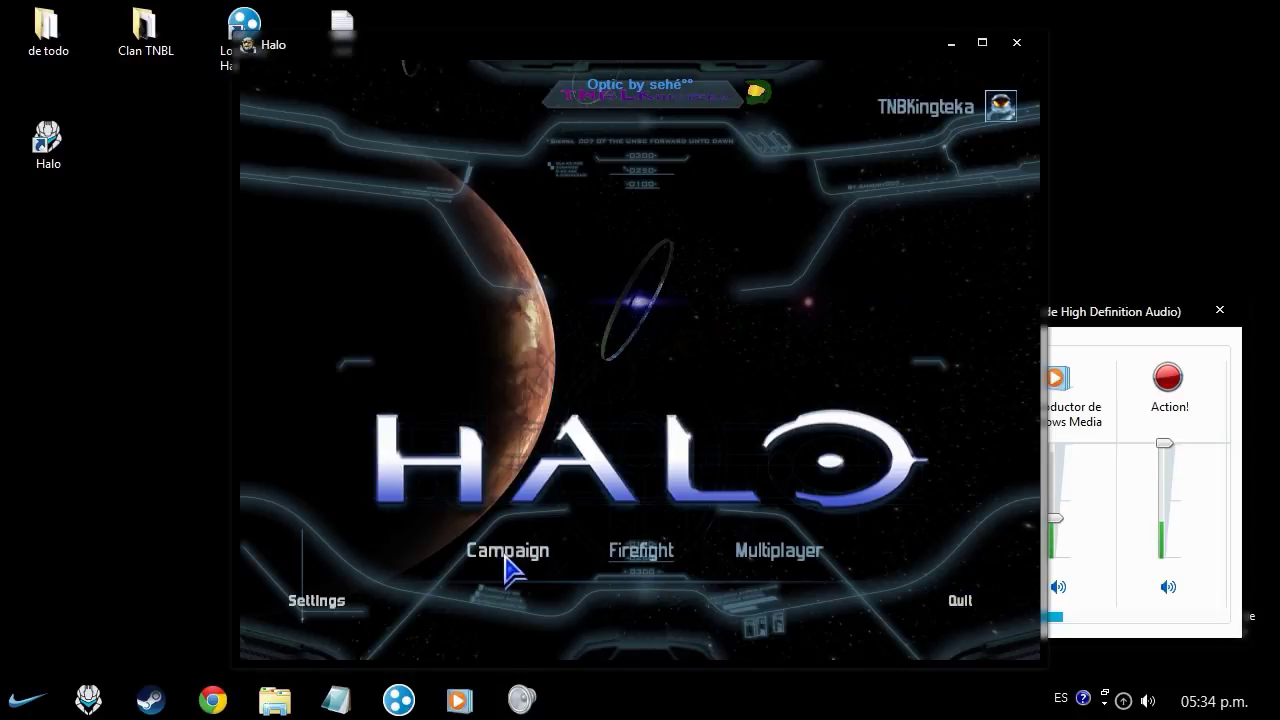
left_click(303, 606)
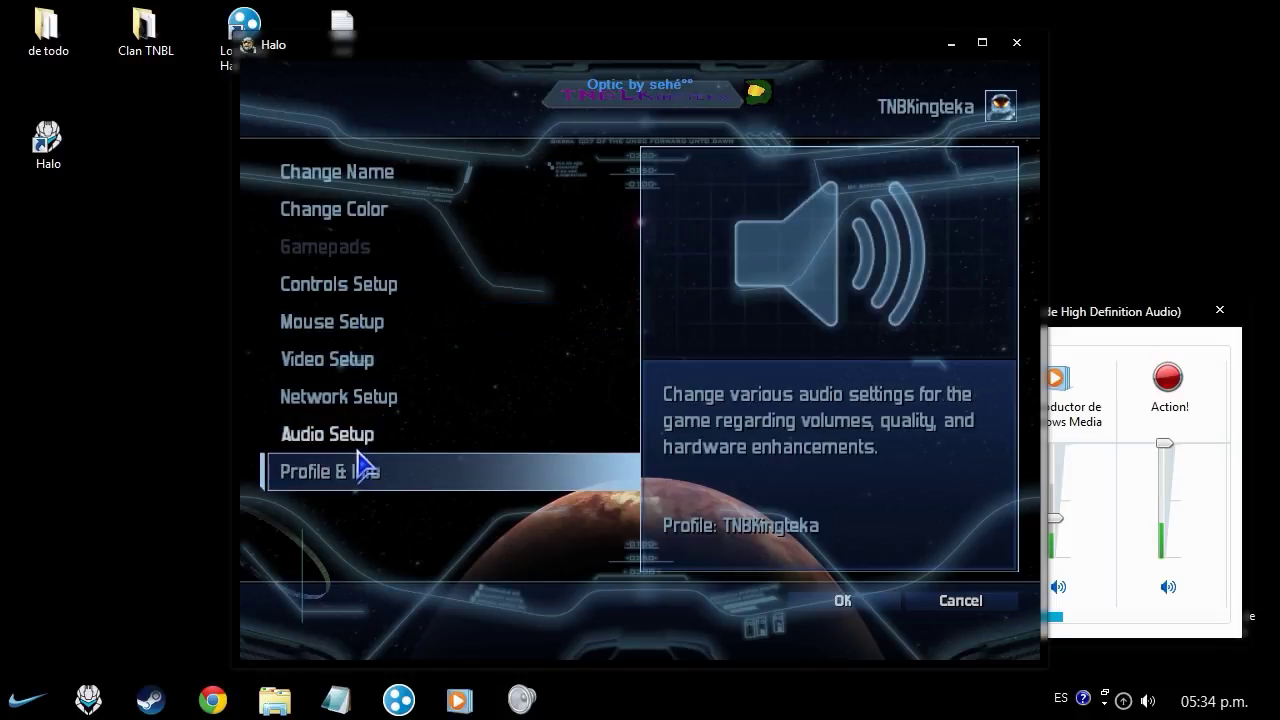
left_click(362, 434)
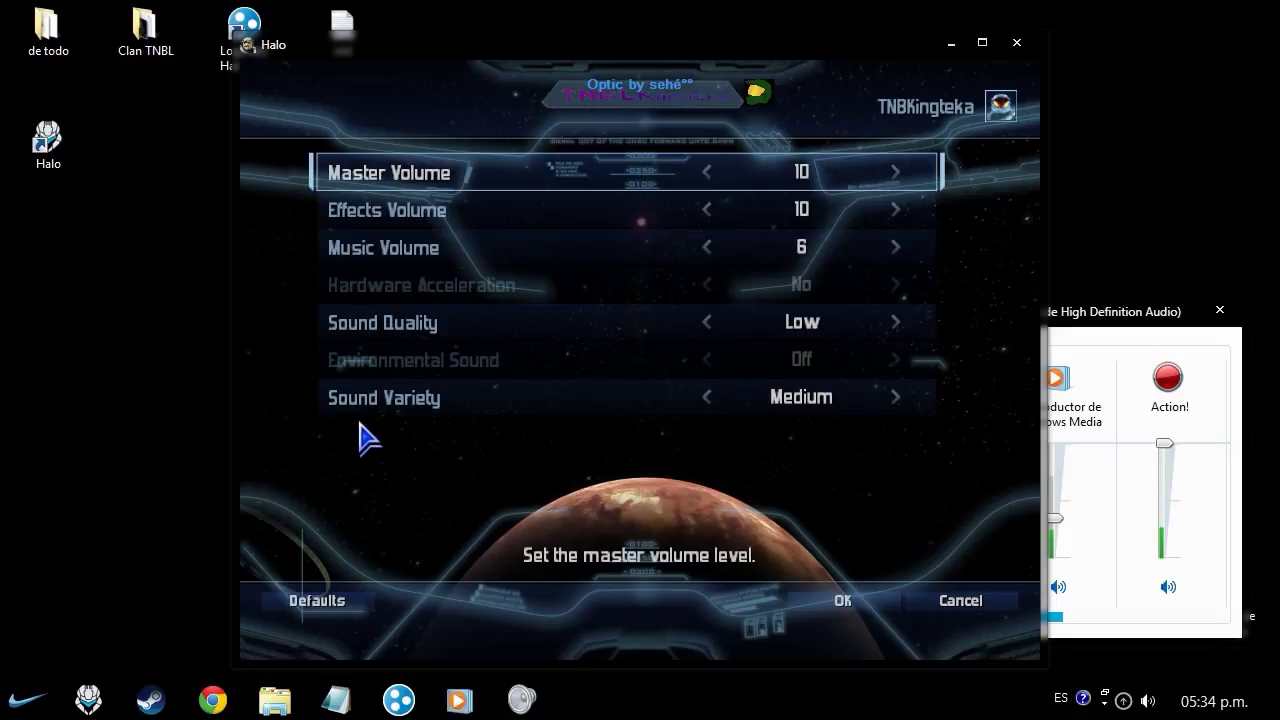
left_click(728, 242)
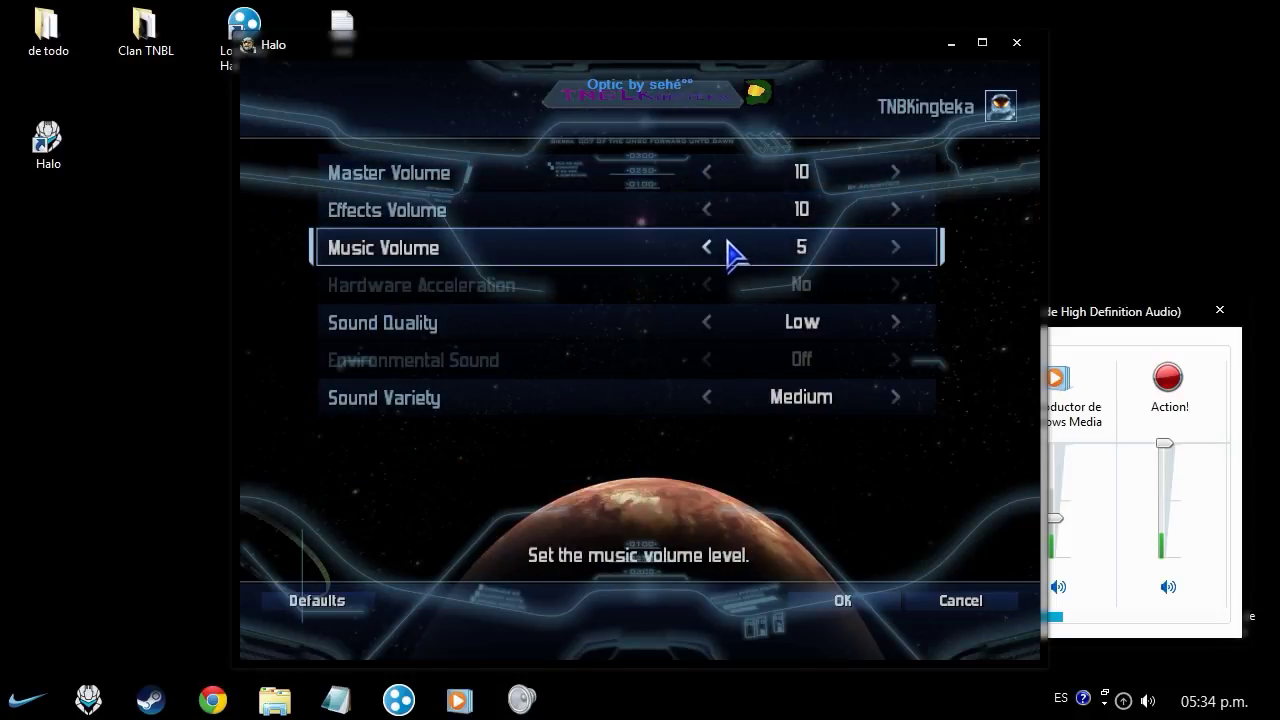
left_click(728, 242)
left_click(728, 242)
left_click(728, 242)
left_click(728, 242)
left_click(746, 257)
left_click(837, 608)
- Save the settings, go to the Multiplayer menu, and bring up the Start menu
left_click(835, 612)
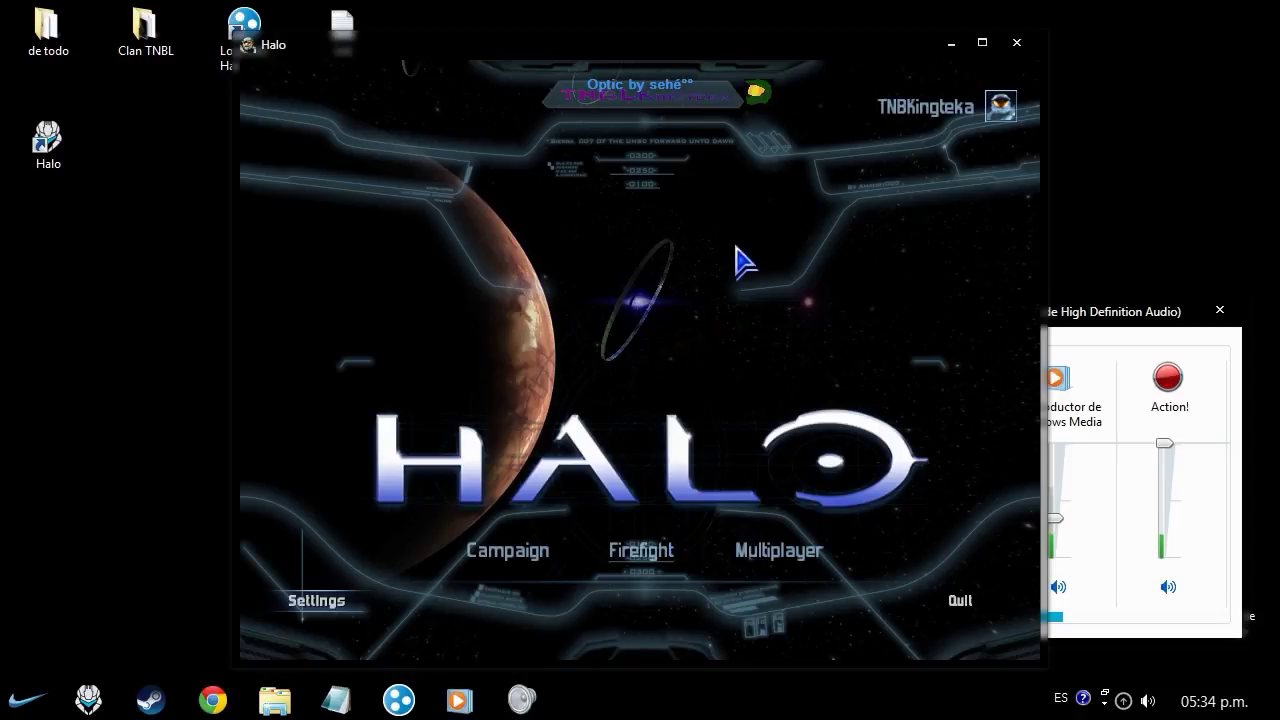
left_click(750, 564)
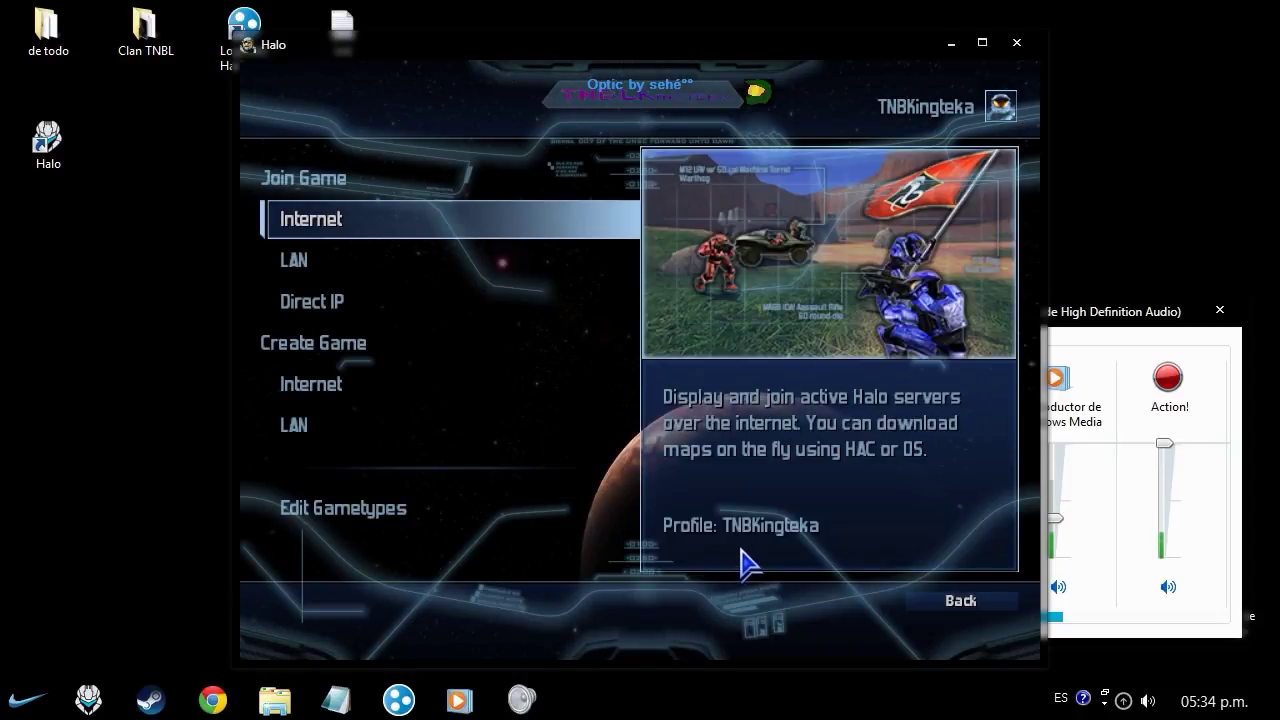
key("super")
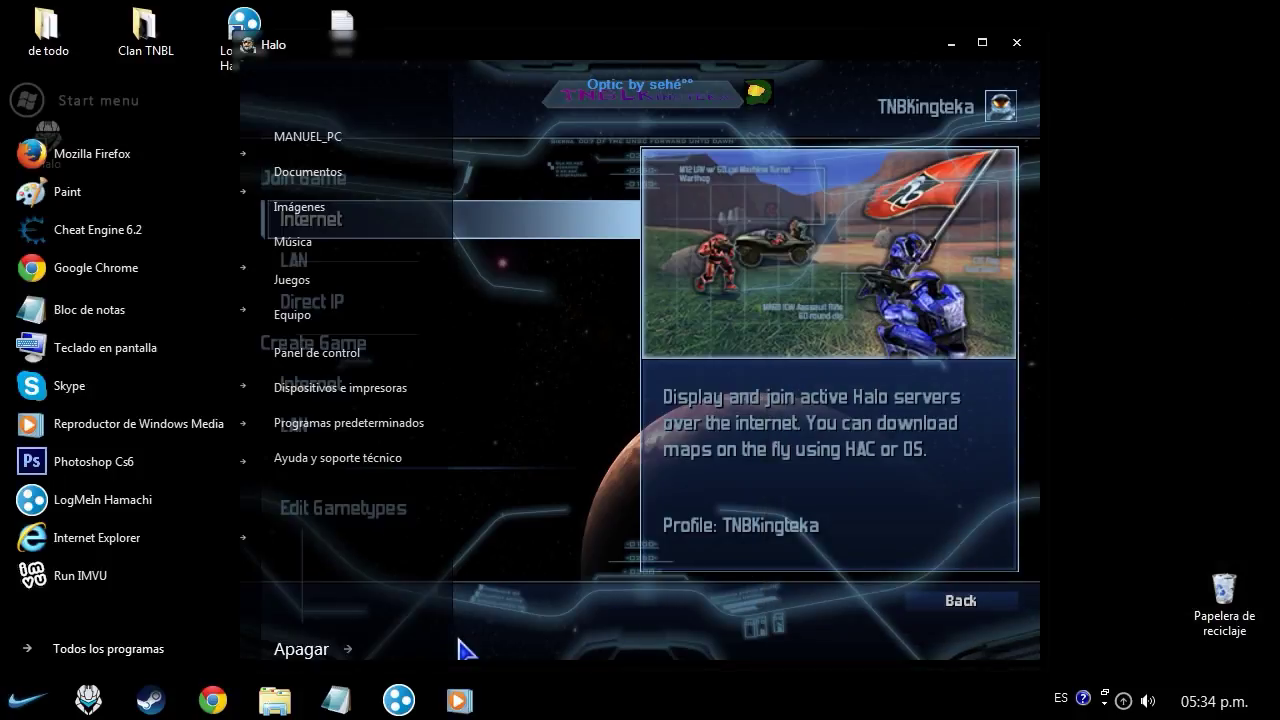
- Append 'OJO Sigan mis hermosos pasos' on a new Notepad line, then return to Halo
key("alt+Tab")
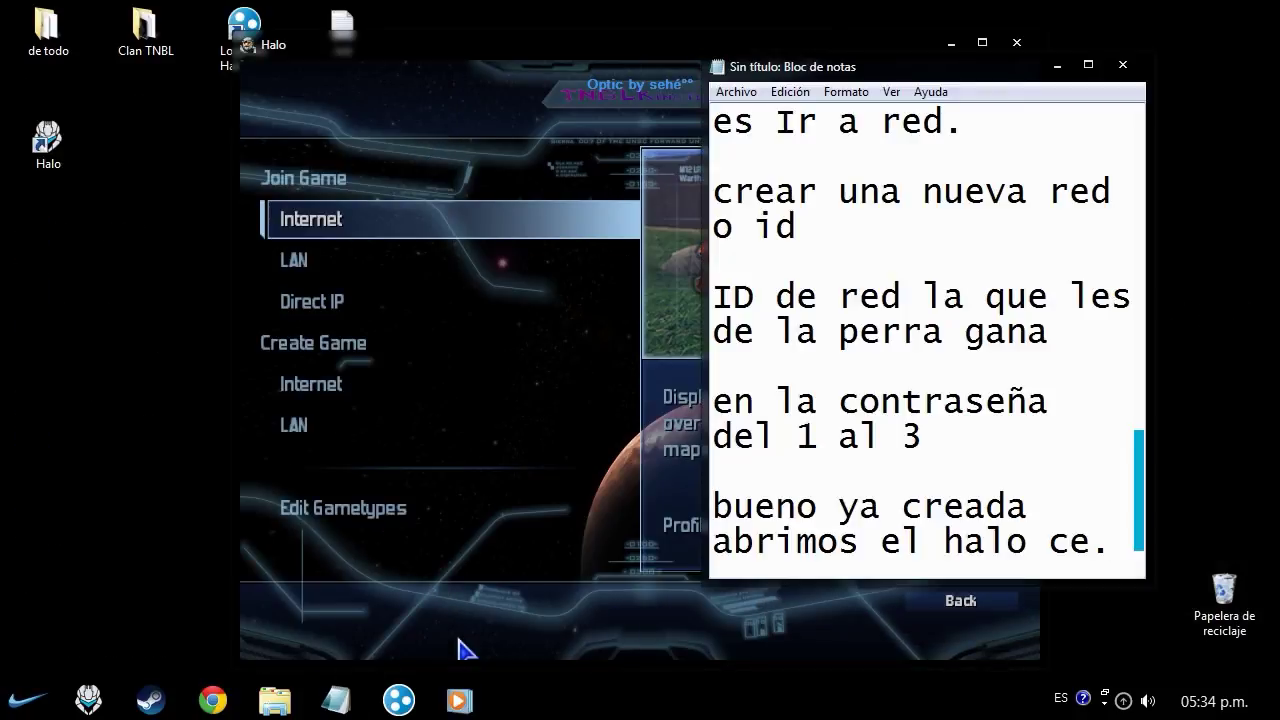
key("Return")
key("Return")
type("OJO")
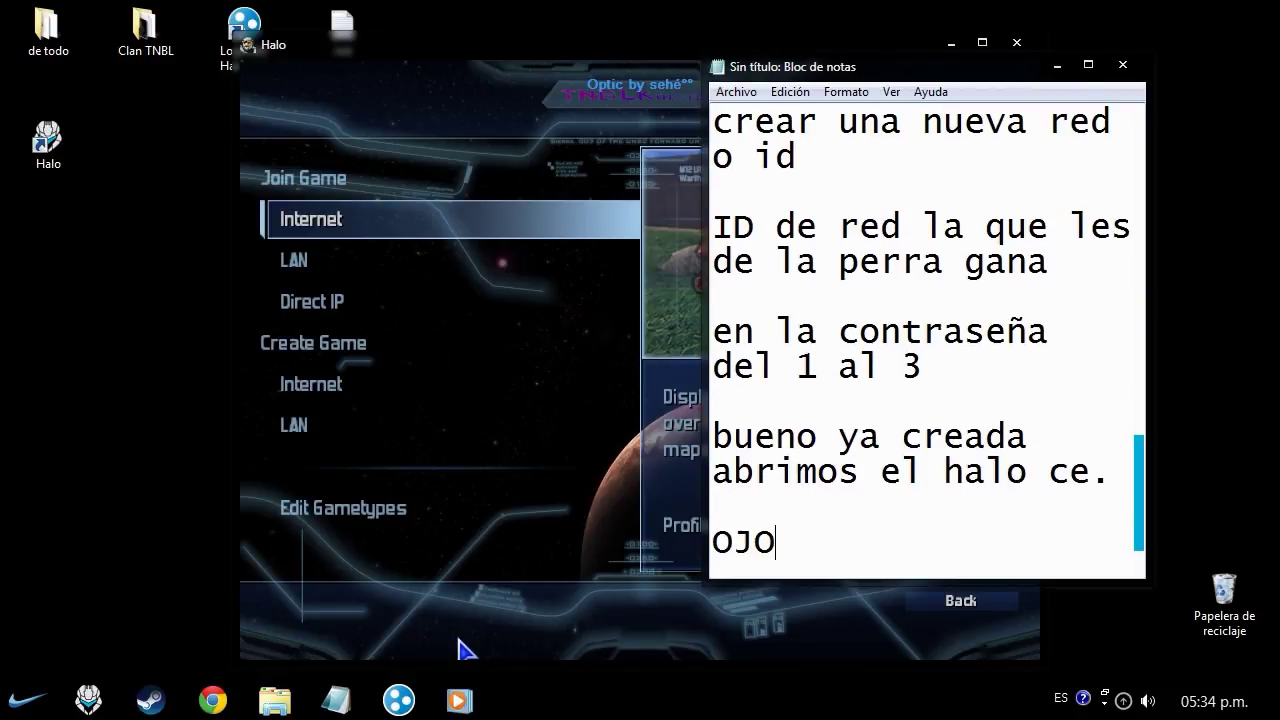
type(" Sigan mis hermosos")
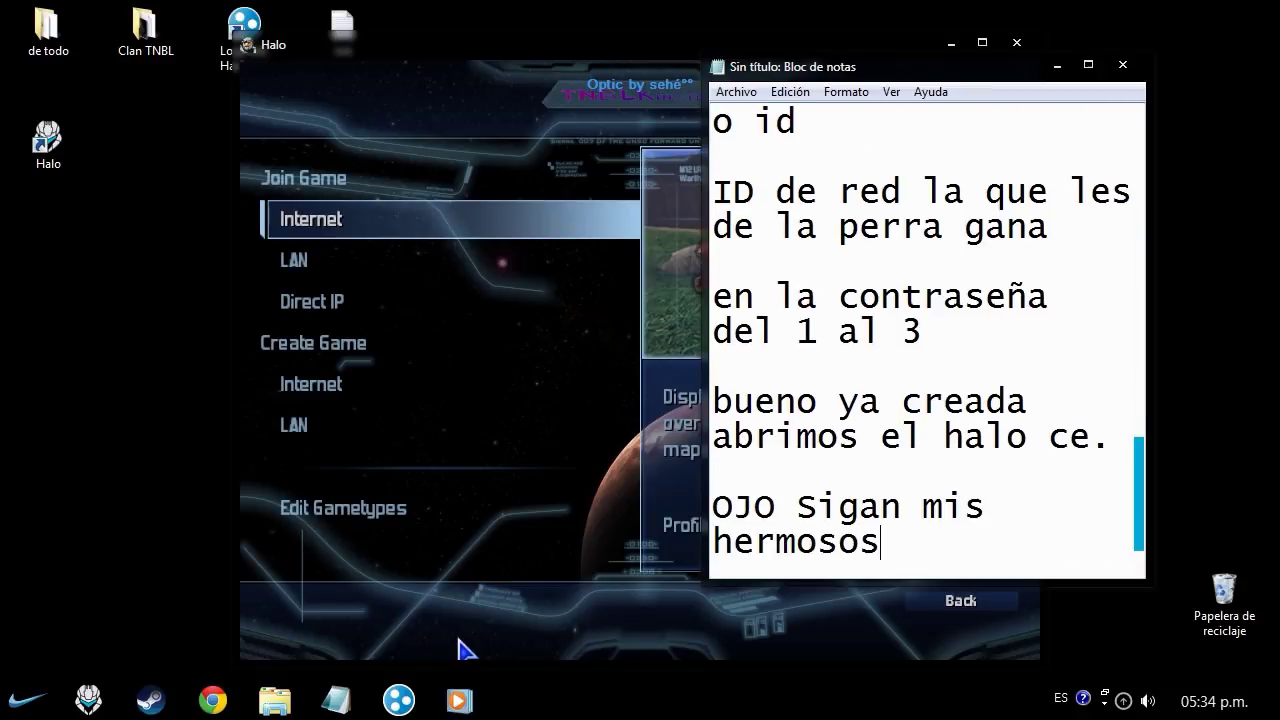
type(" pasos.")
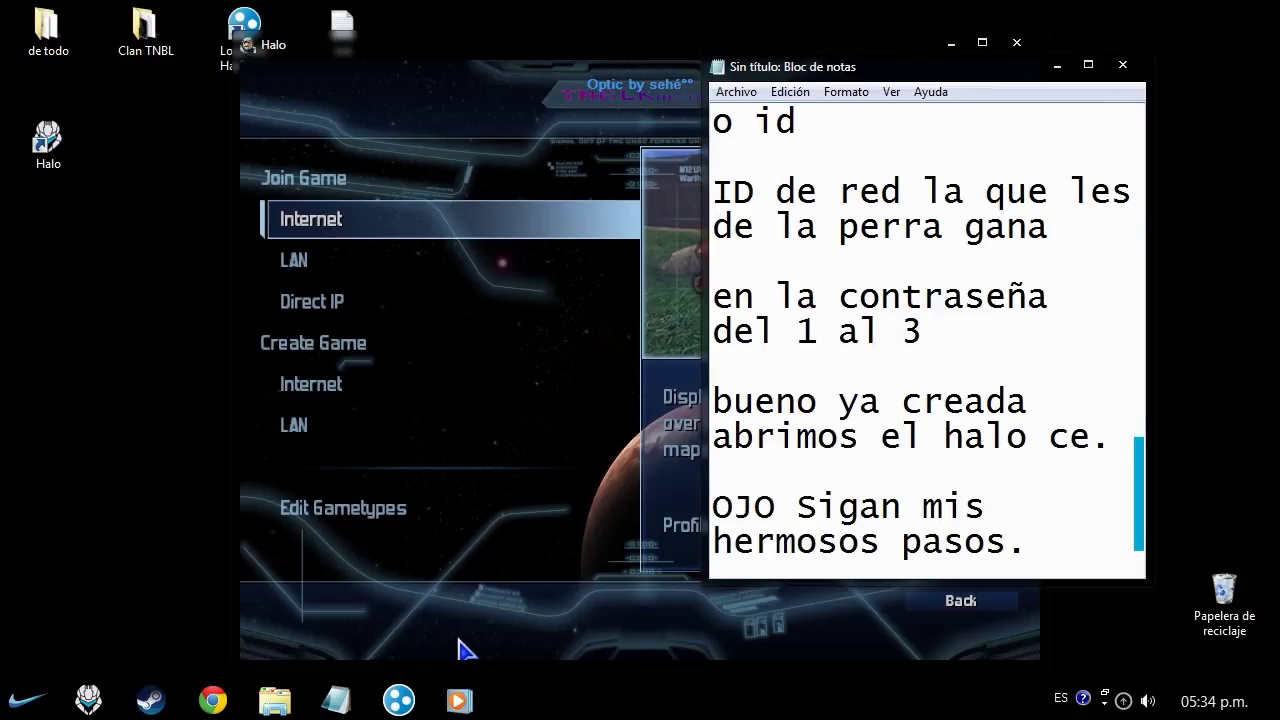
left_click(459, 639)
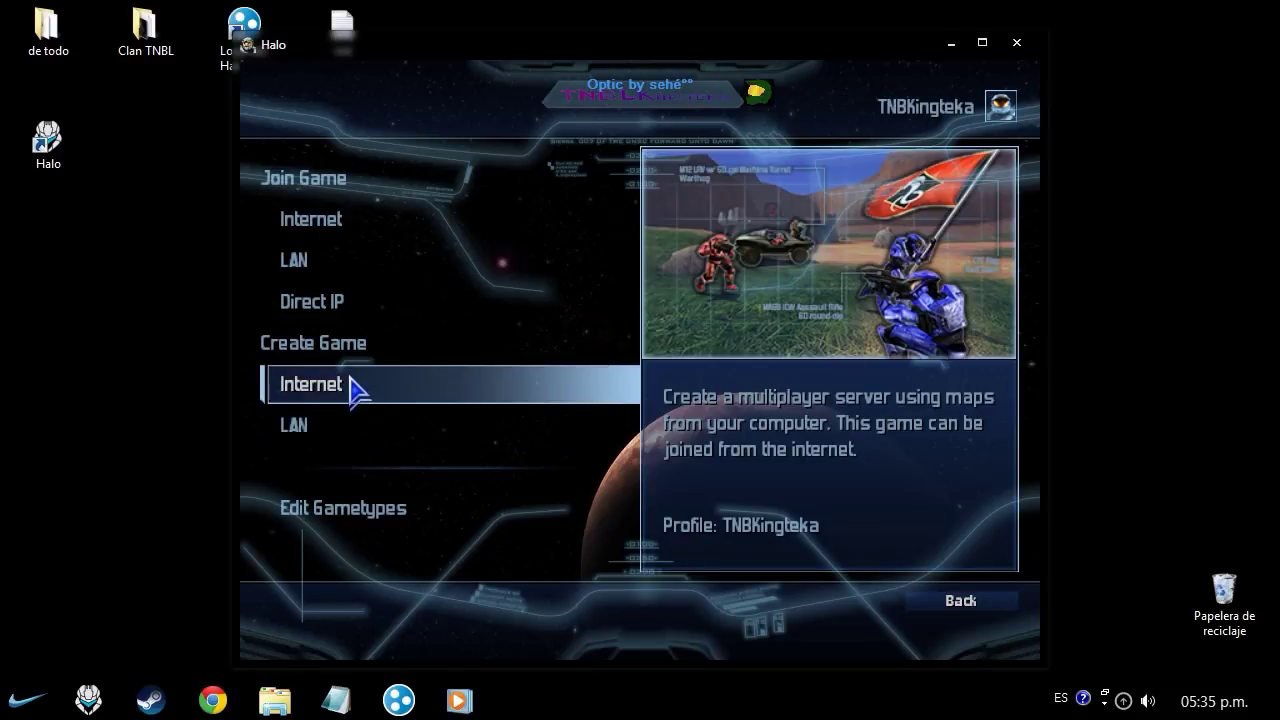
- Create an Internet game on Blood Gulch with the CTF game type
left_click(324, 395)
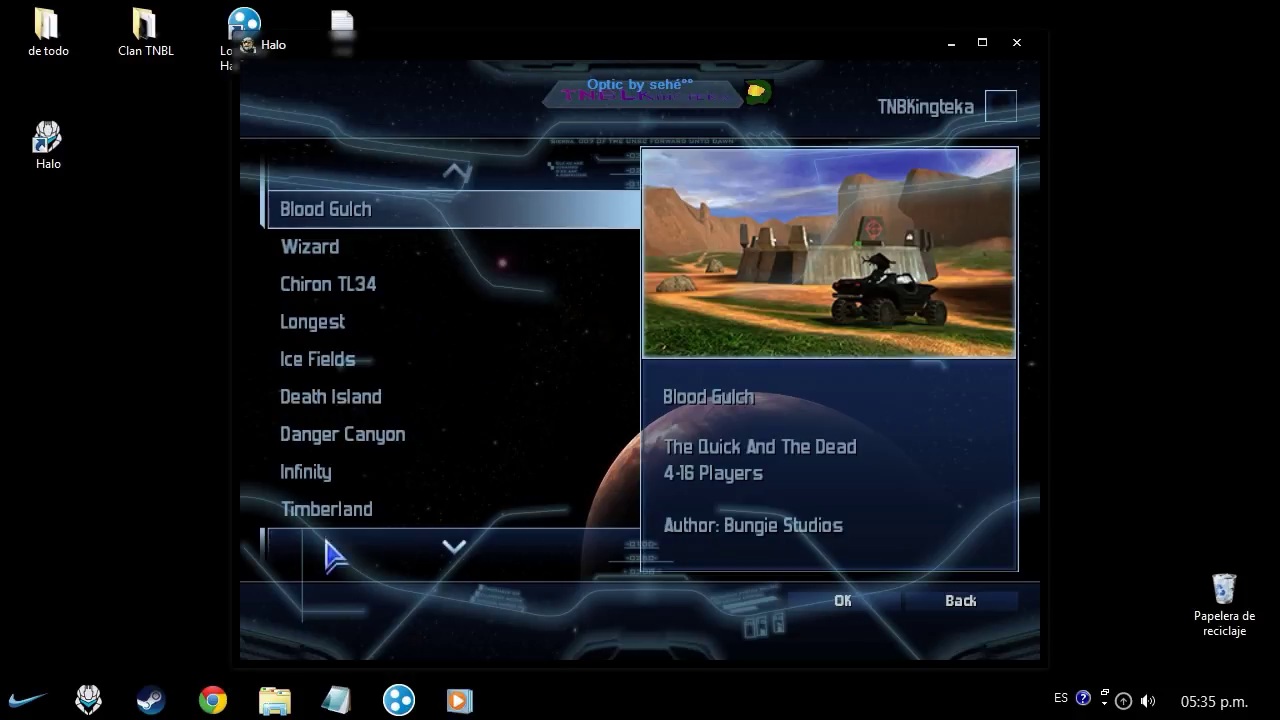
left_click(848, 600)
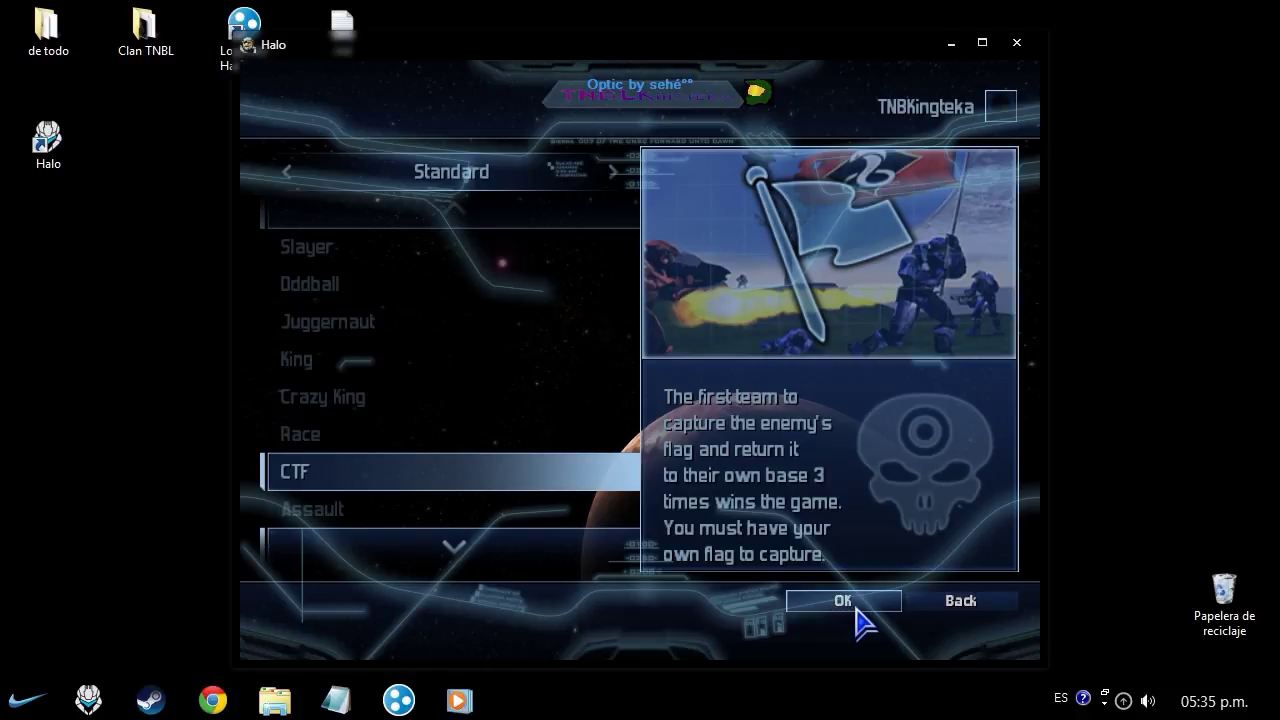
left_click(850, 602)
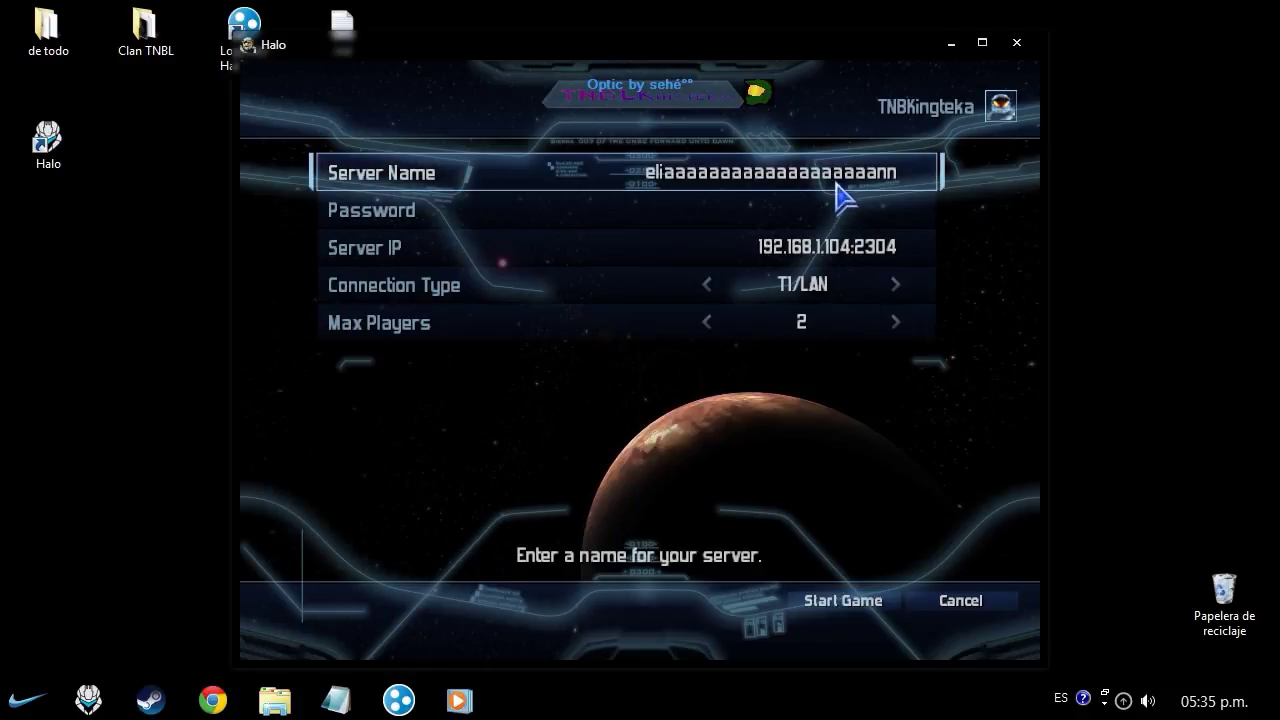
- Rename the server to 'coño.' and set a server password
left_click(842, 190)
key("BackSpace")
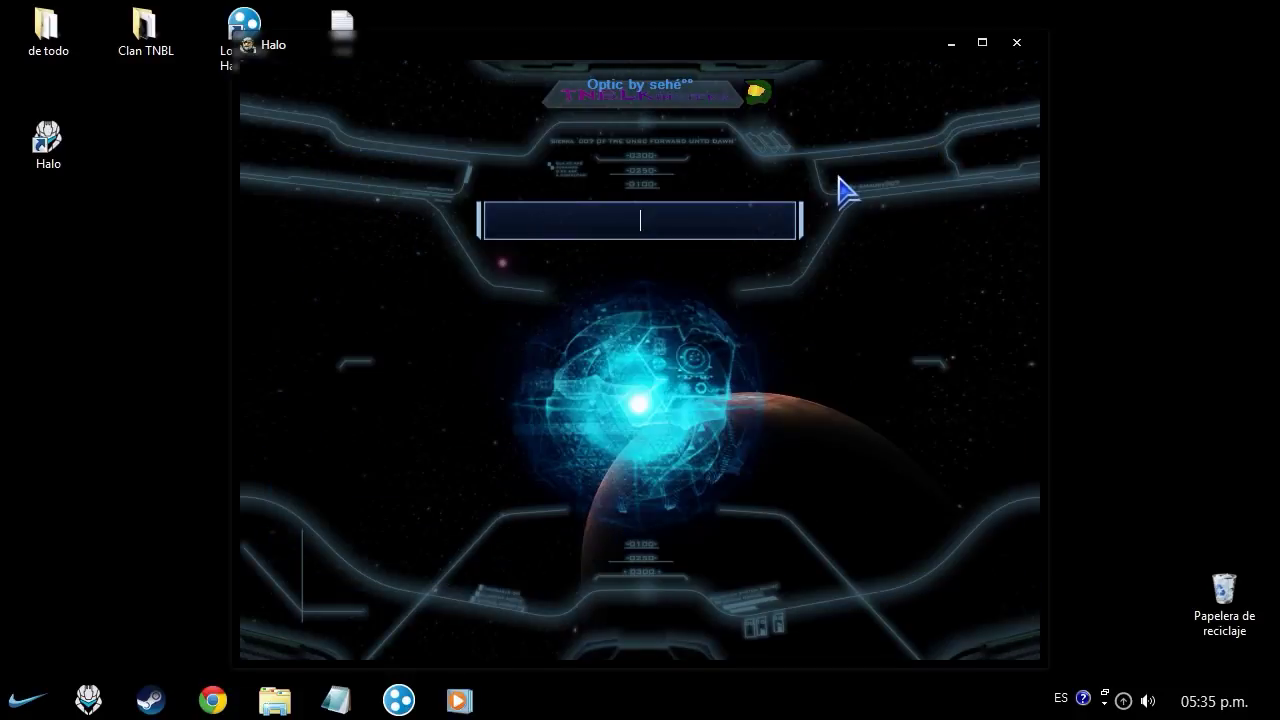
type("coño.")
key("Return")
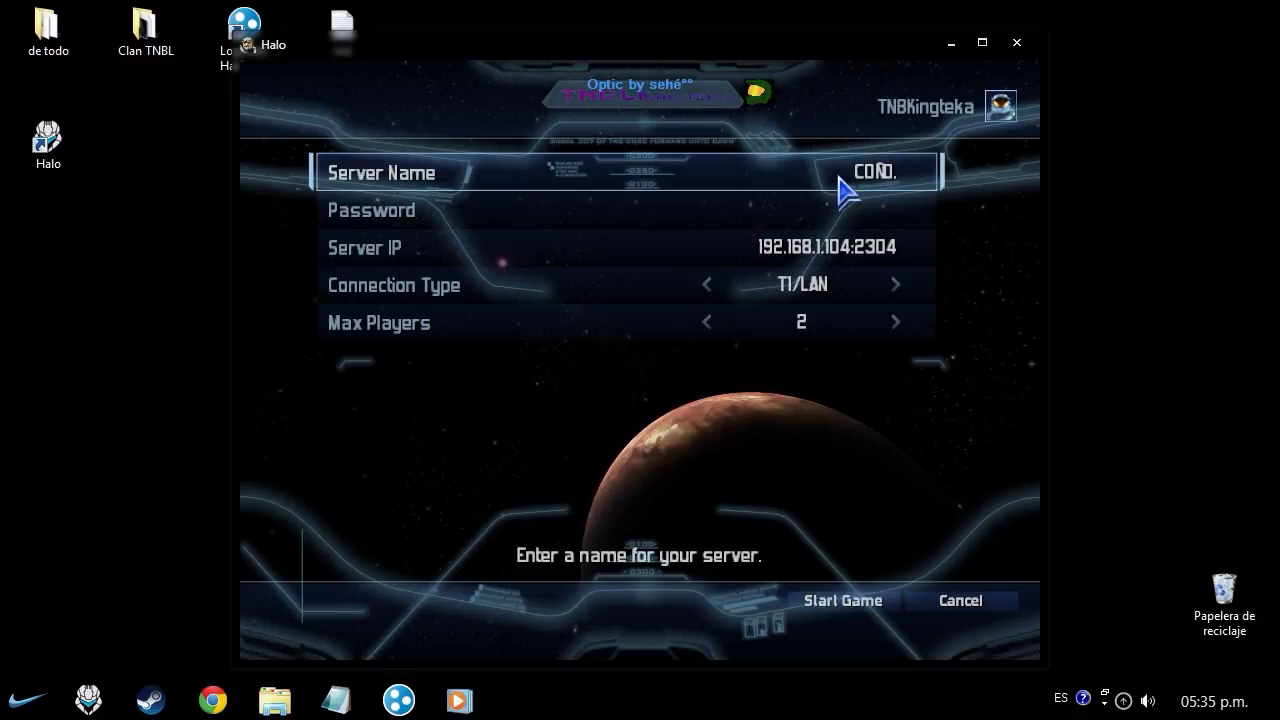
left_click(836, 222)
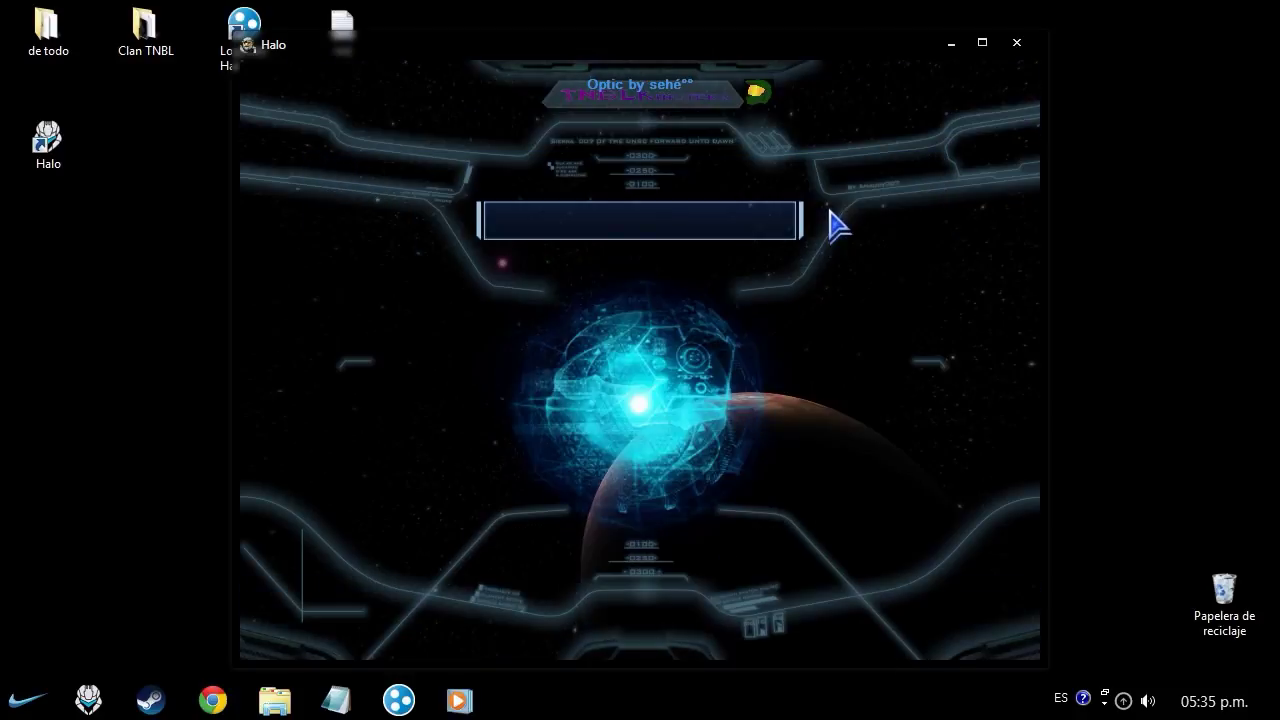
type("123")
key("Return")
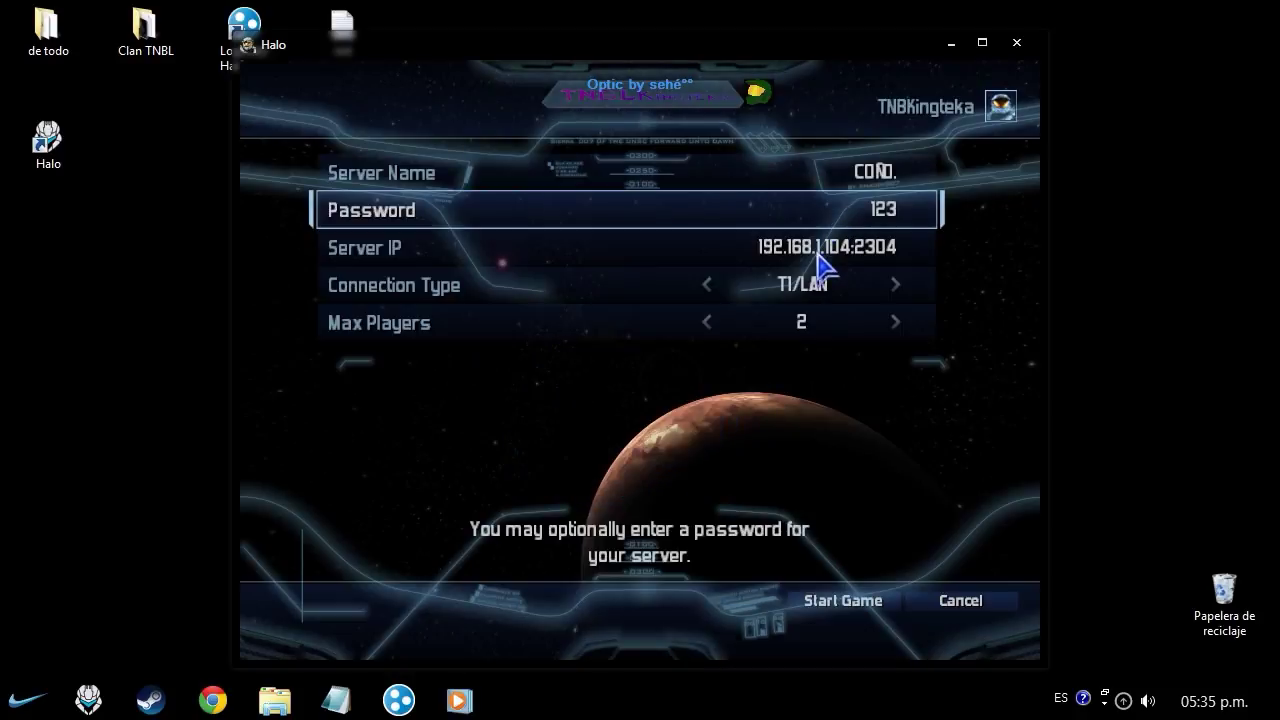
key("super")
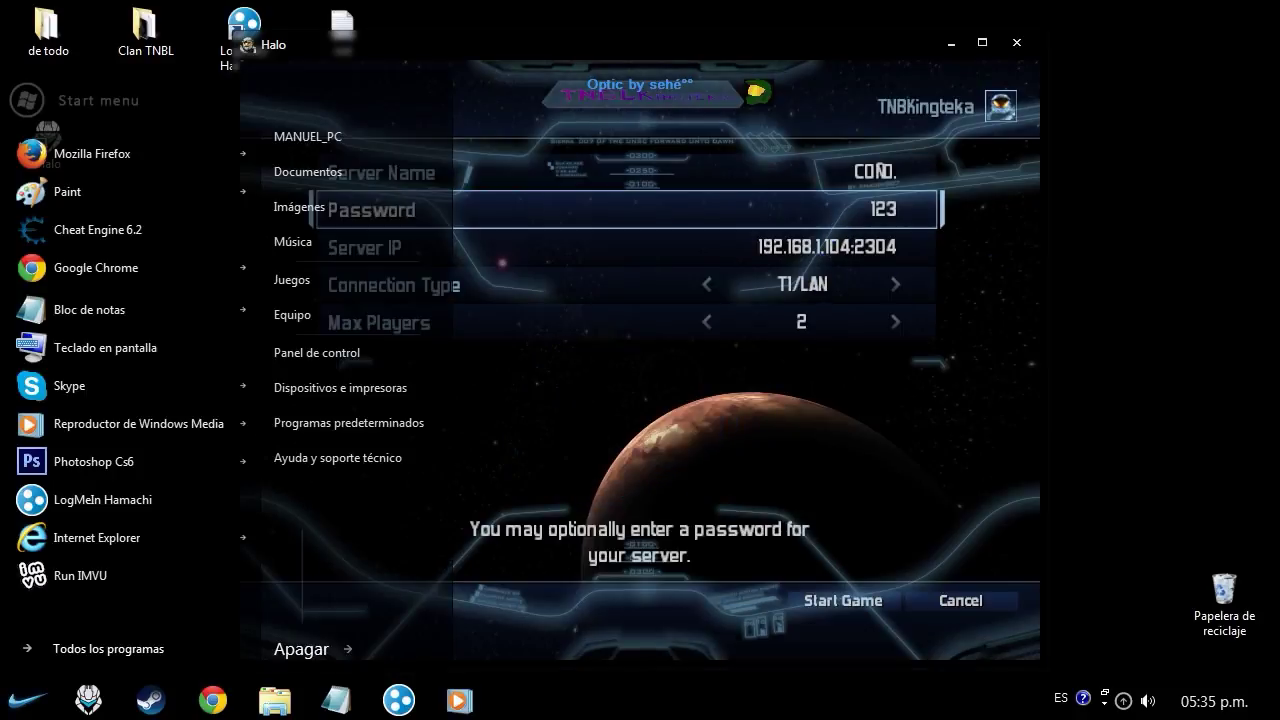
- Note in Notepad that Blood Gulch isn't necessary and any map that appeals works
key("alt+Tab")
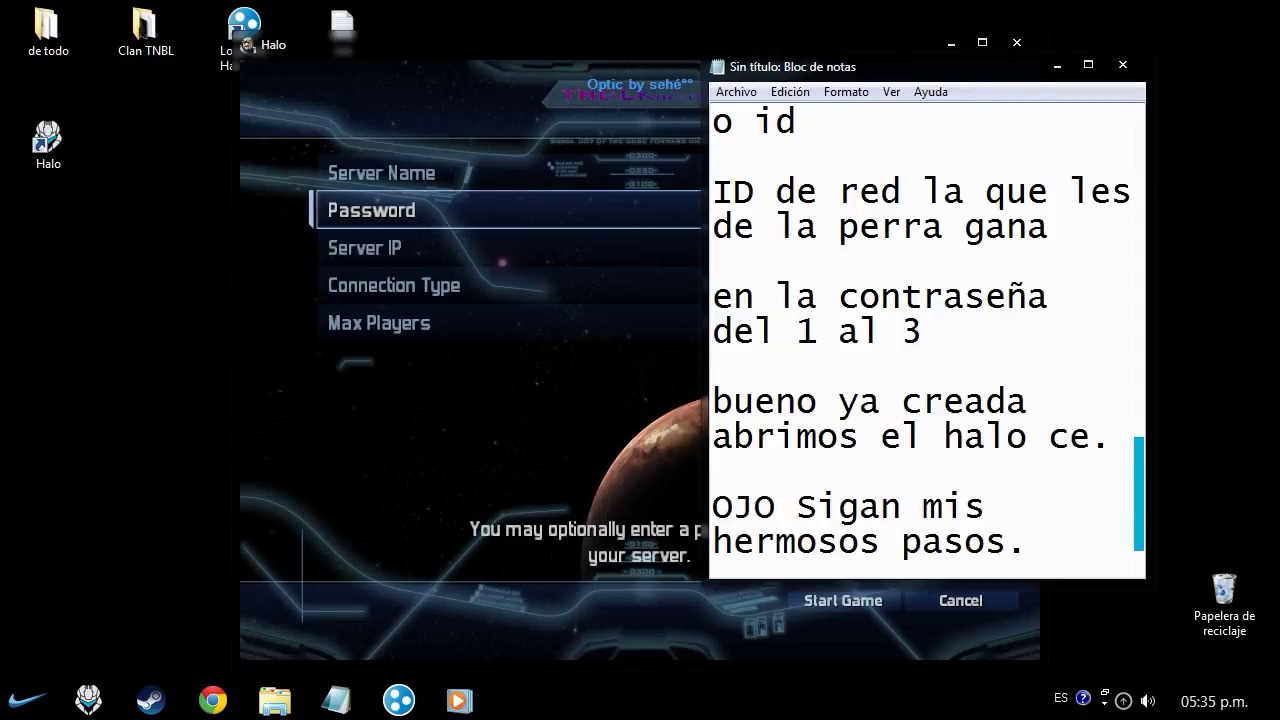
key("Return")
key("Return")
type("bueno")
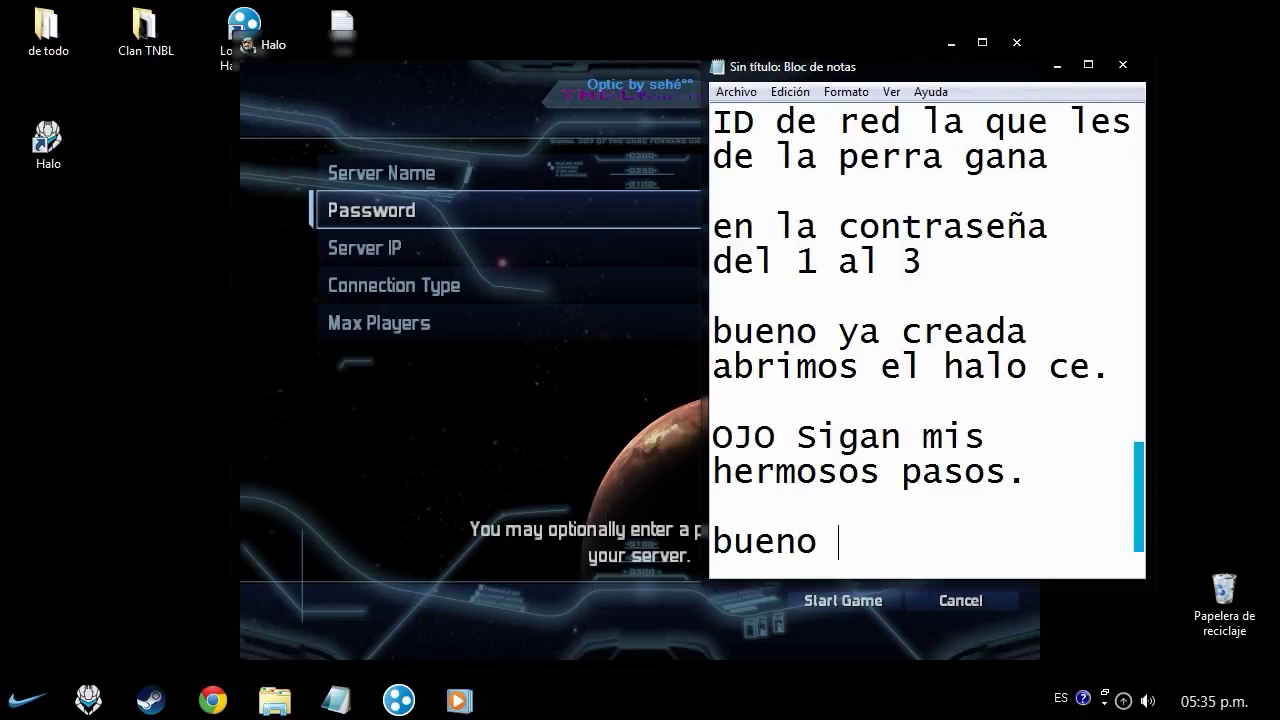
type("  no es nec")
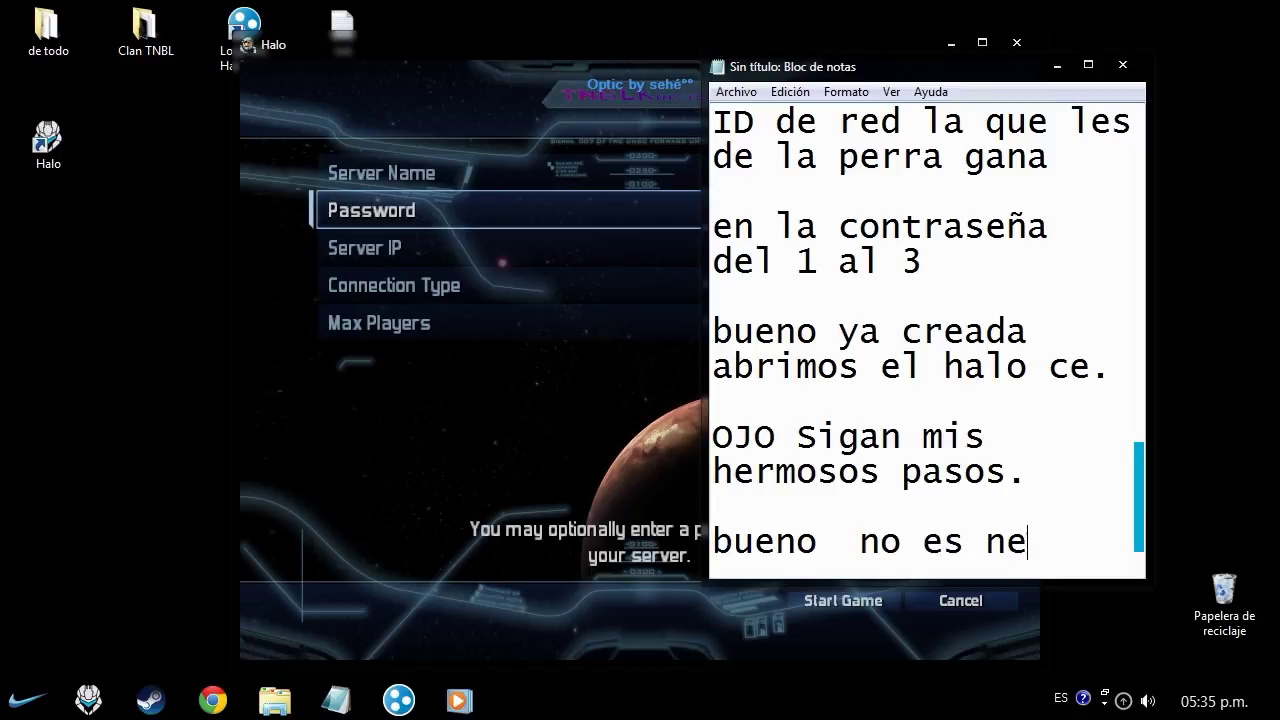
key("BackSpace")
type("s ne")
key("BackSpace")
key("BackSpace")
type("cesario colo")
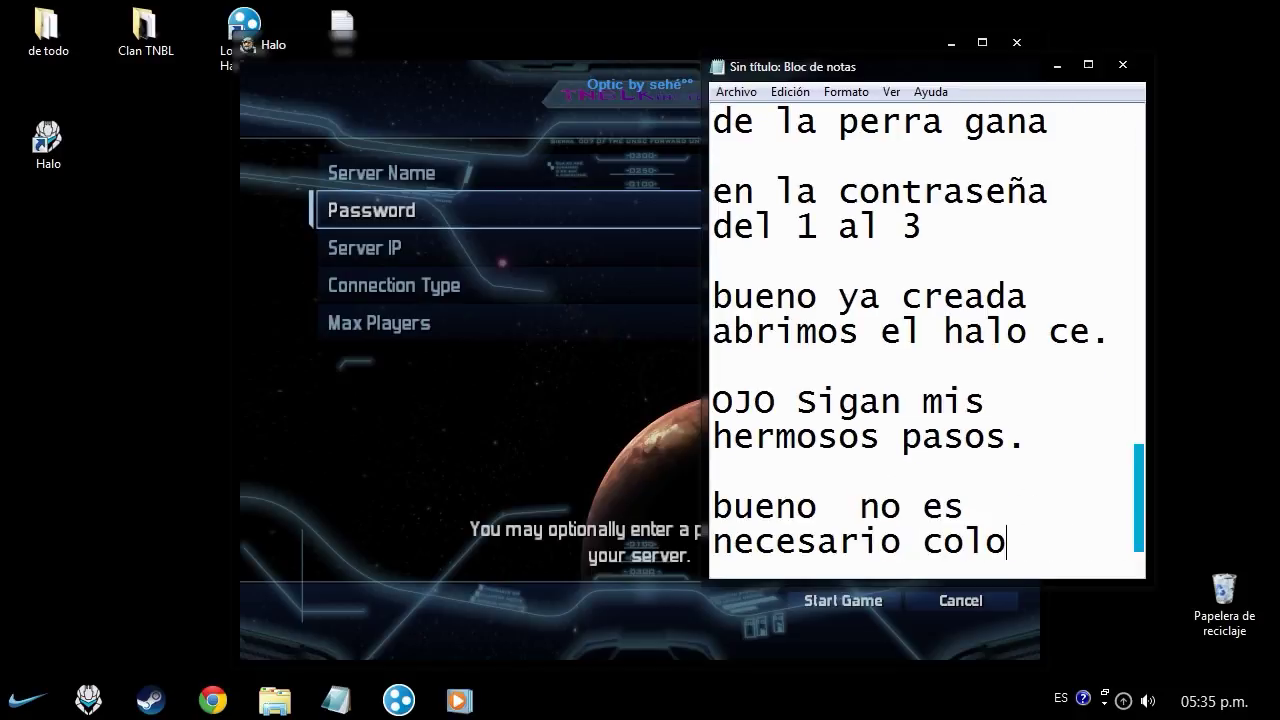
type("car el blood ")
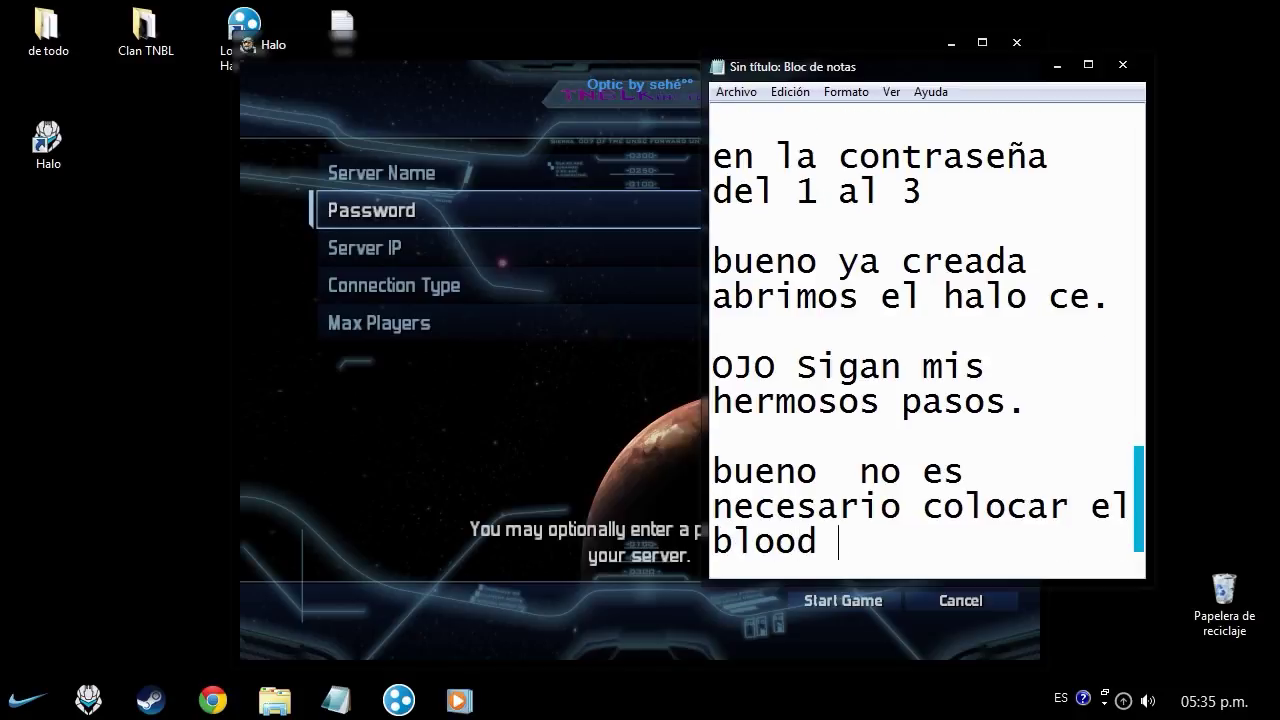
type("ustedes pongan")
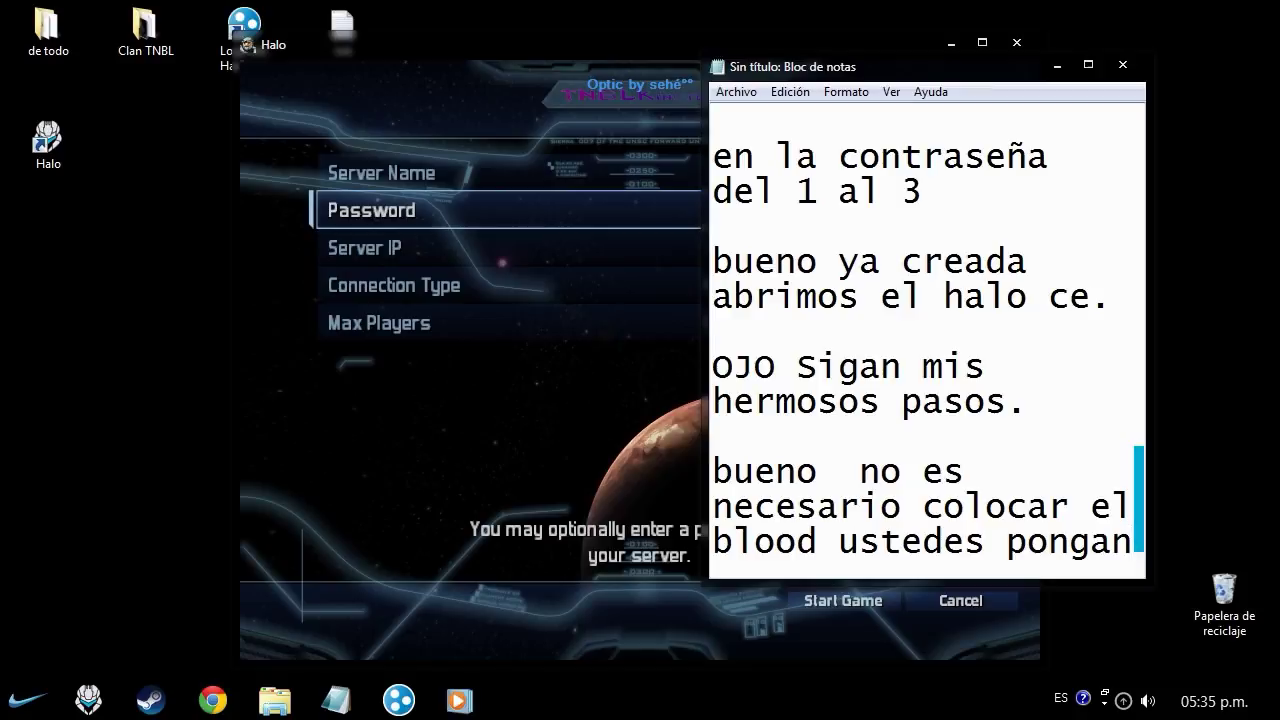
type(" al que le llamen")
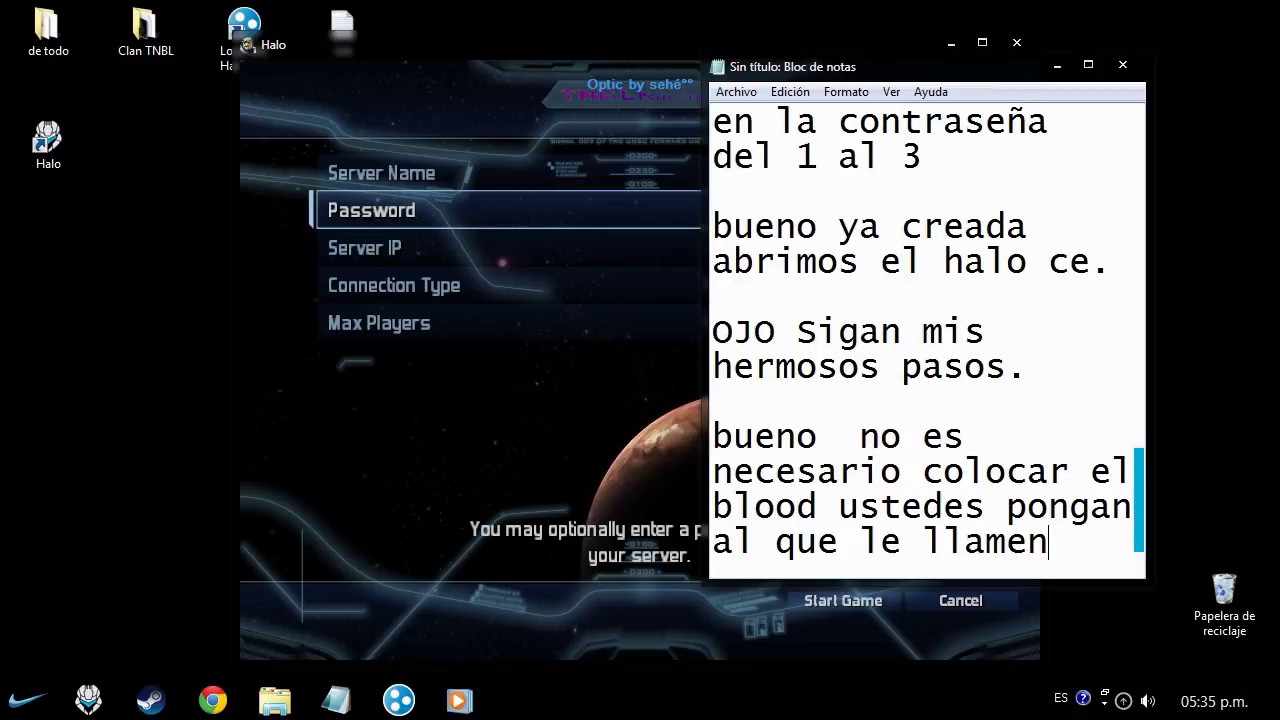
type(" la tencion")
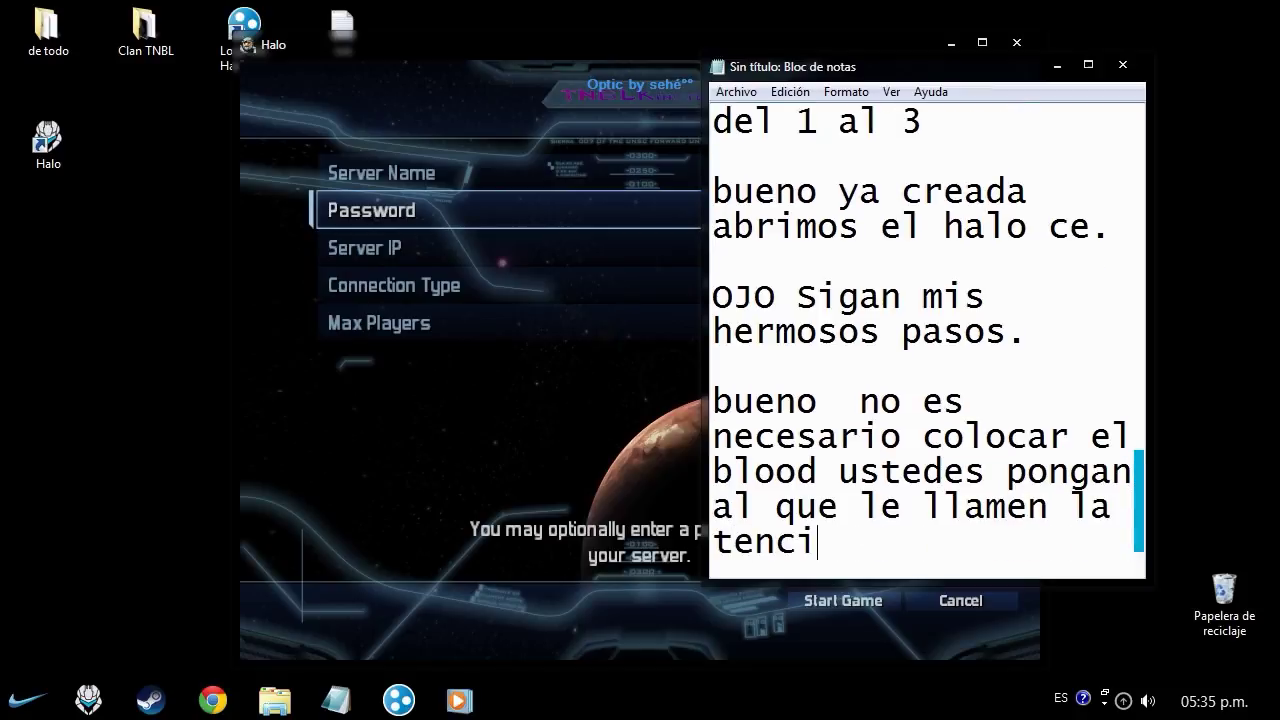
- Add a paragraph 'bueno esa IP LA DEL HALO Perdon mi abuelo interr'
key("Return")
key("Return")
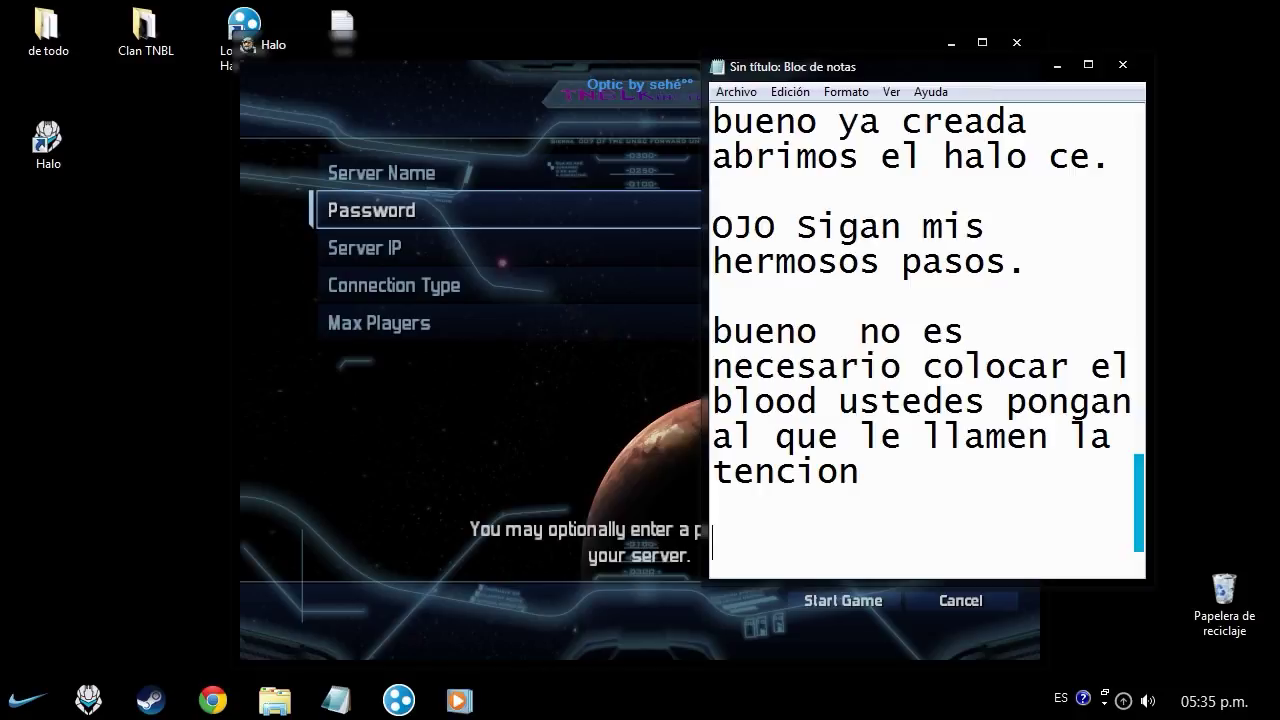
type("bueno es")
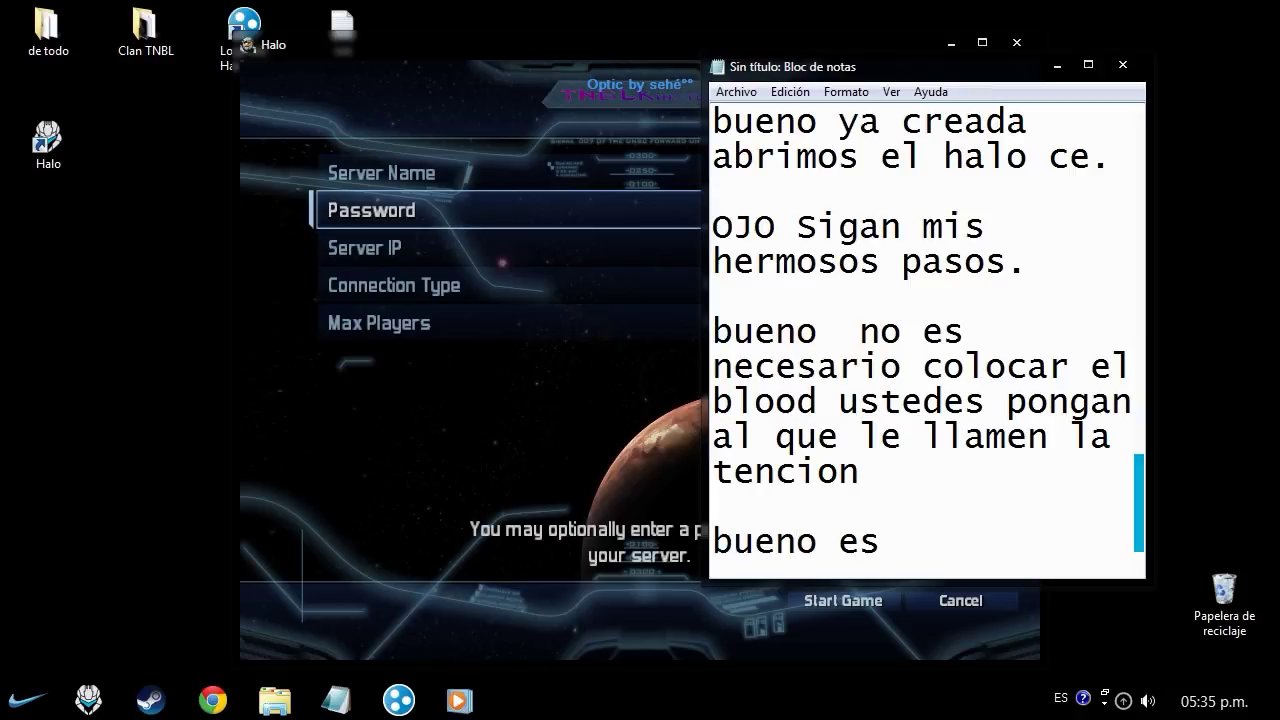
type("a IP LA DEL HALO")
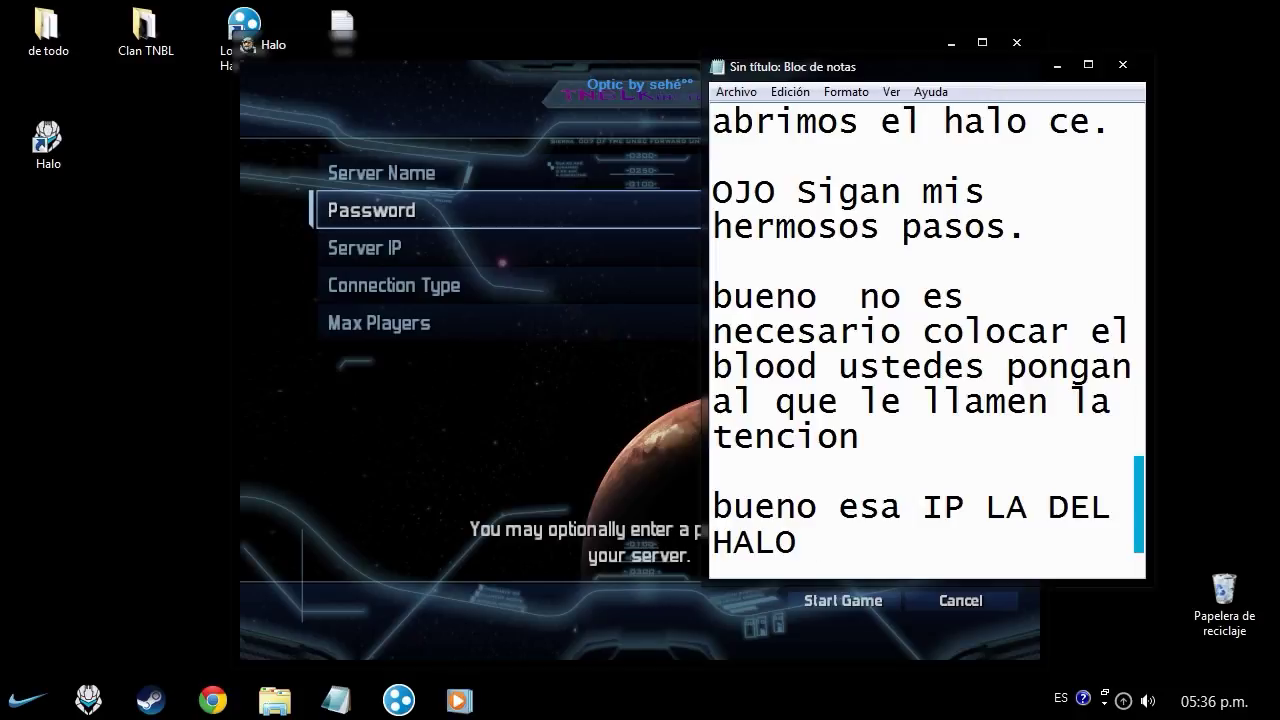
type("Perdon mi abuelo ")
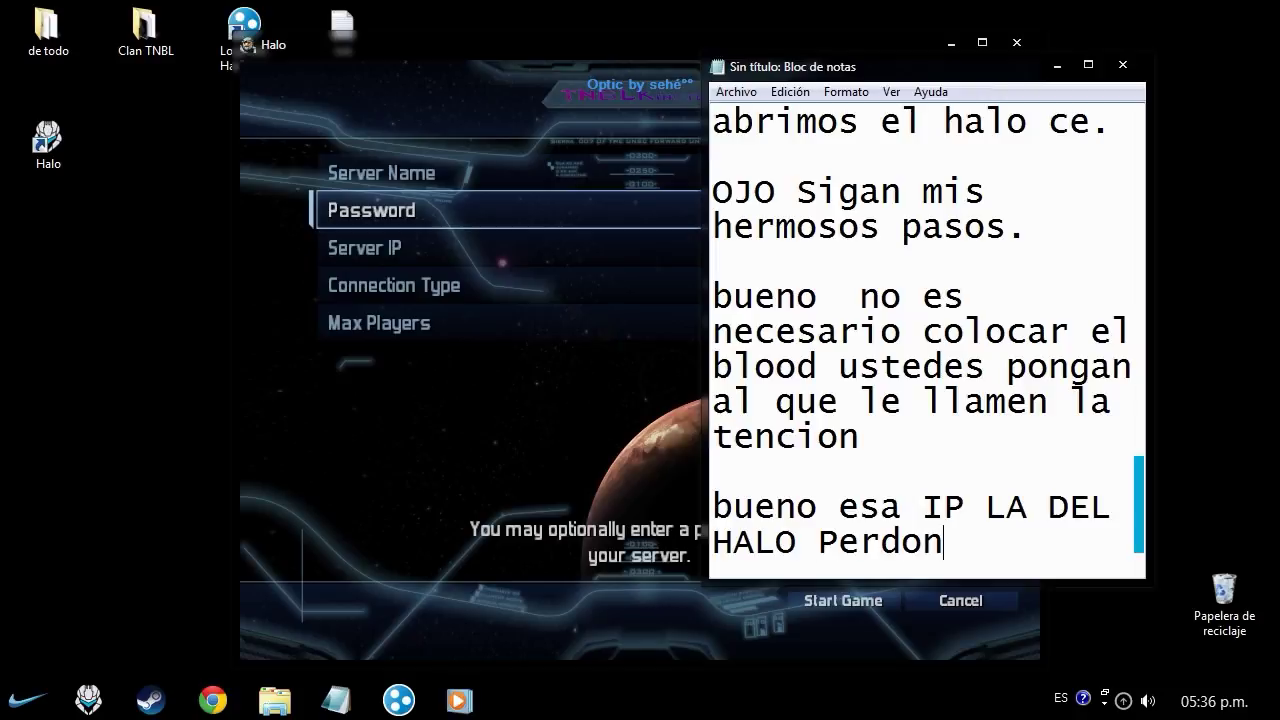
type("ite")
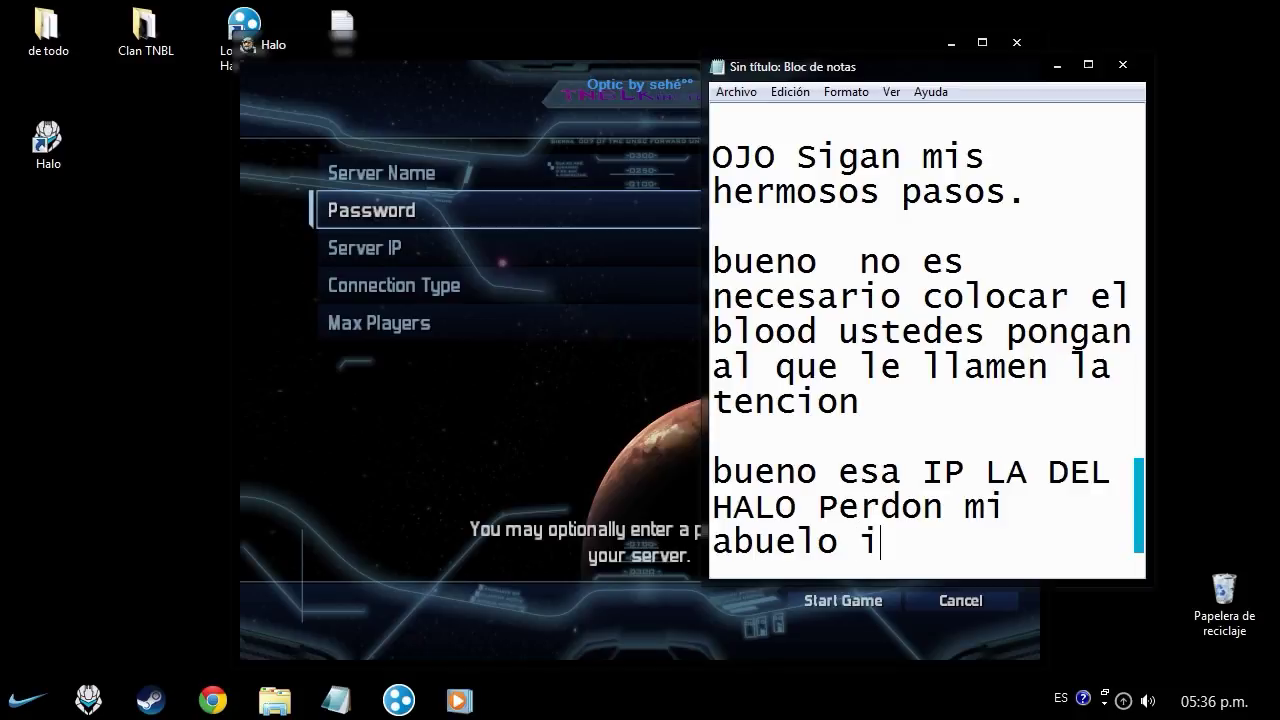
key("BackSpace")
key("BackSpace")
type("nterr")
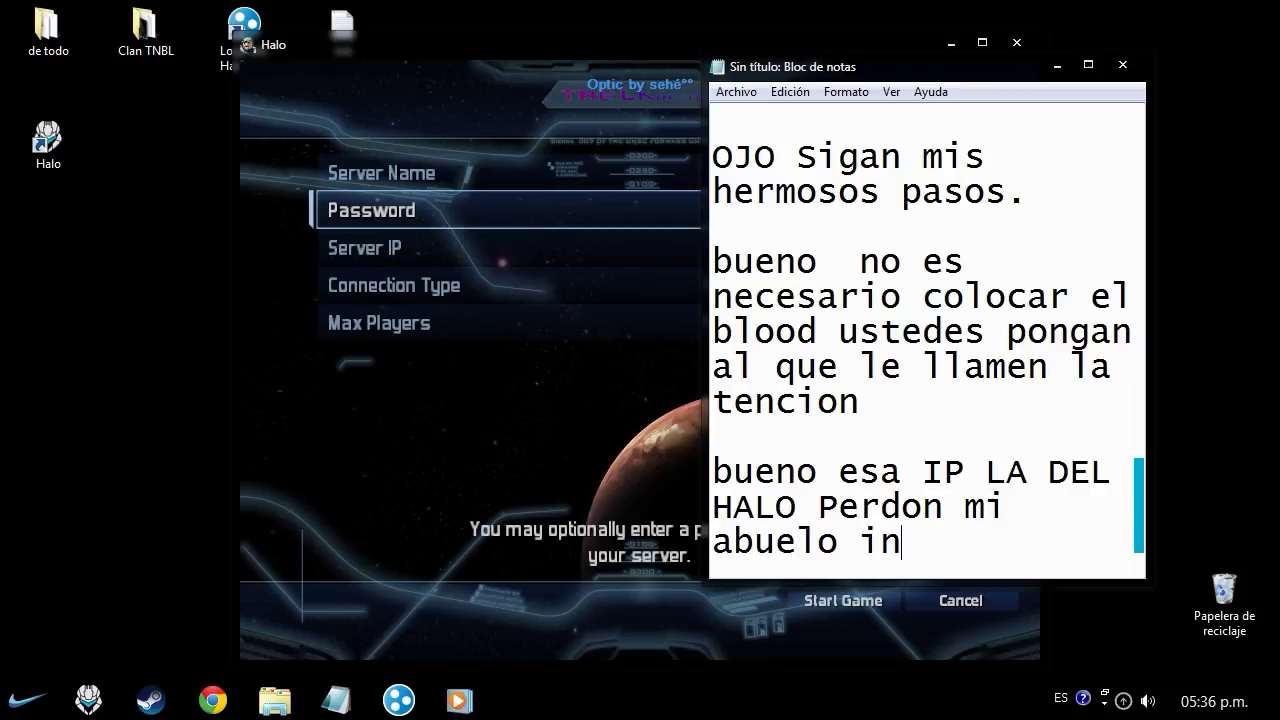